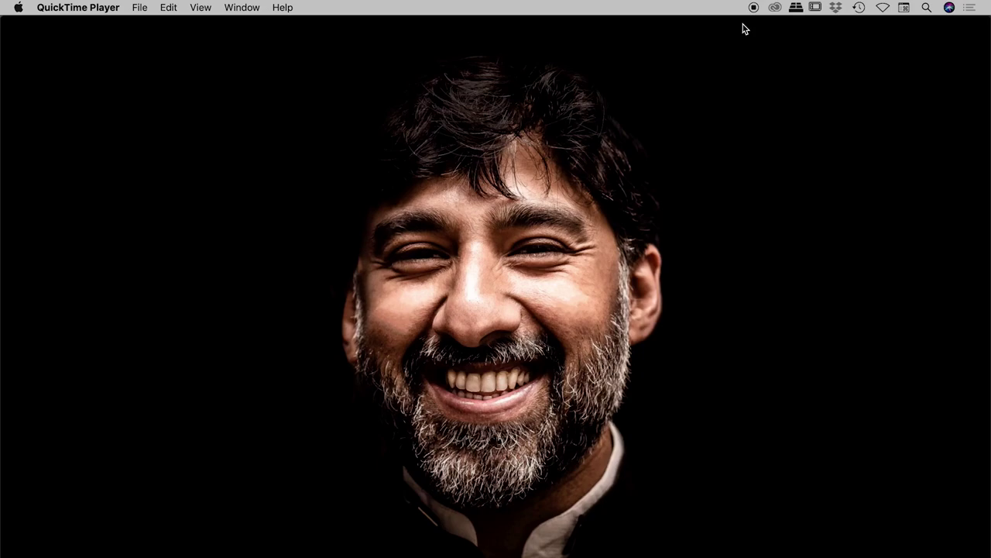
- Play the animated-3d-face.mp4 example, minimize the video and switch to After Effects
click(833, 532)
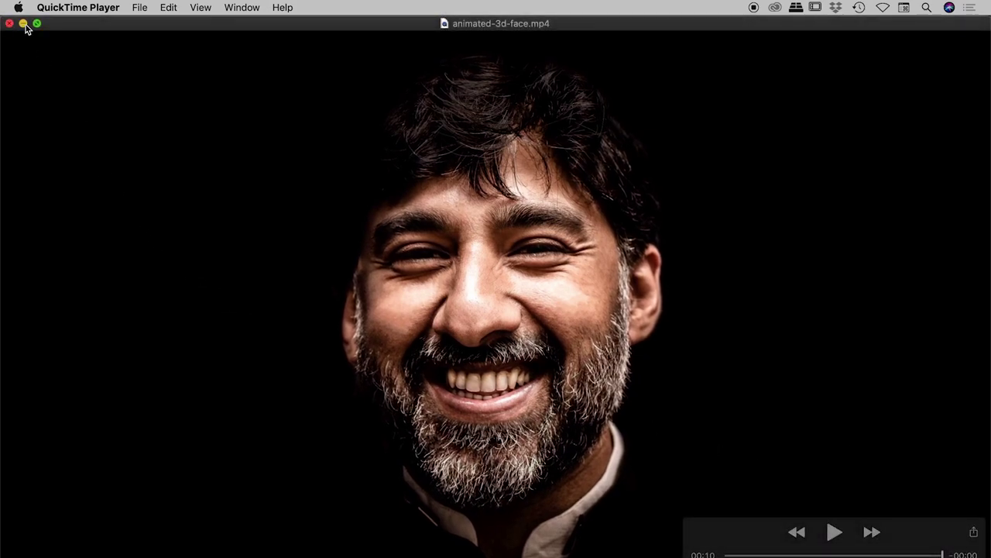
click(24, 25)
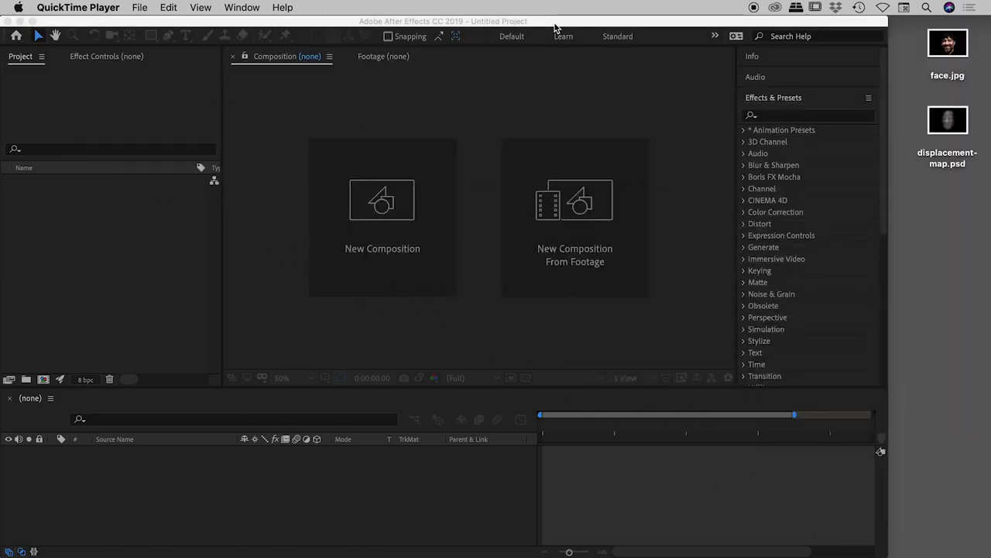
click(554, 25)
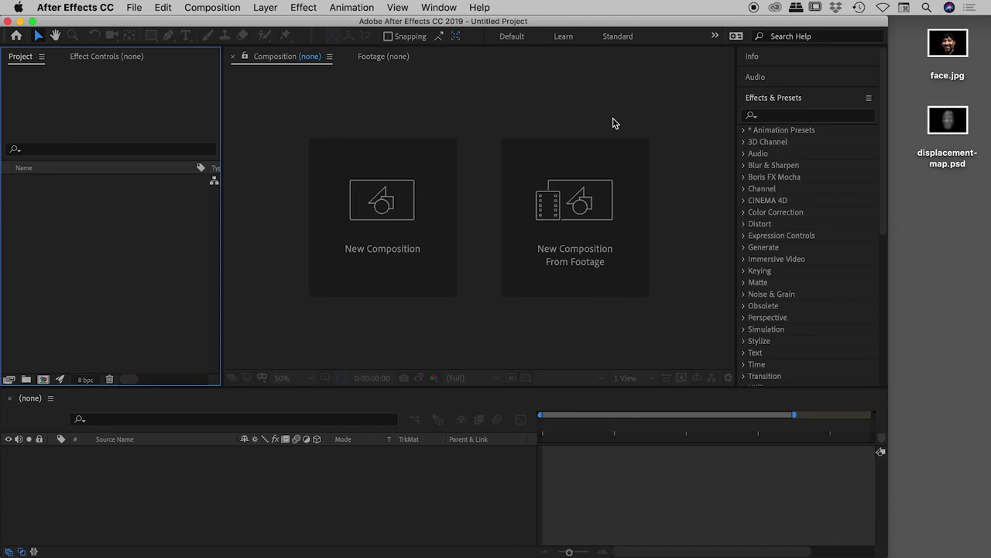
- Preview the desktop files face.jpg and displacement-map.psd at full size and close the preview
click(908, 88)
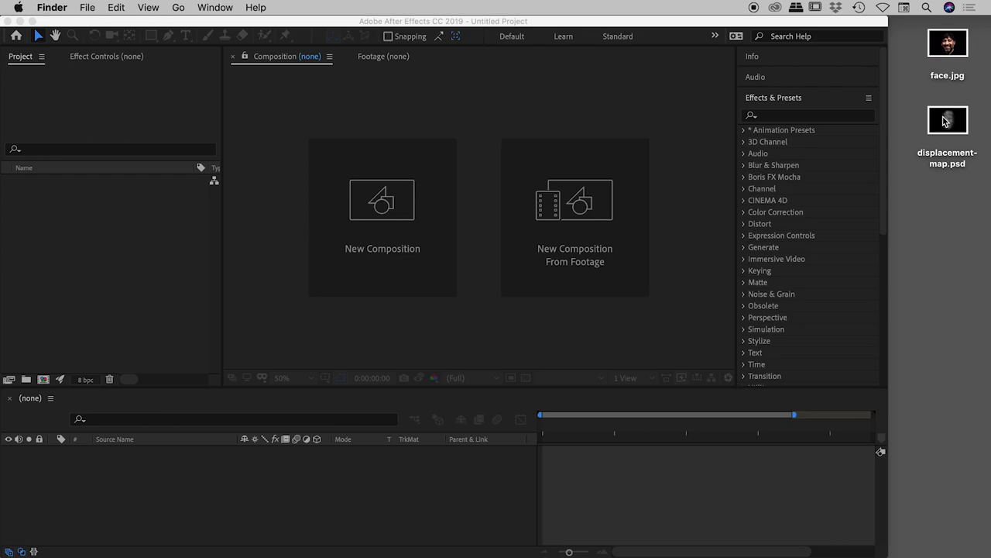
click(958, 42)
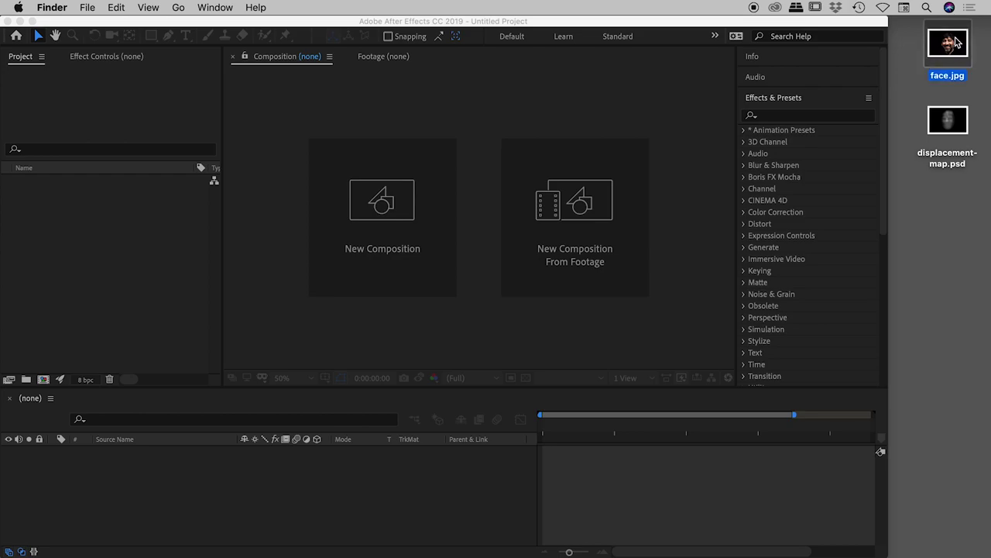
key(space)
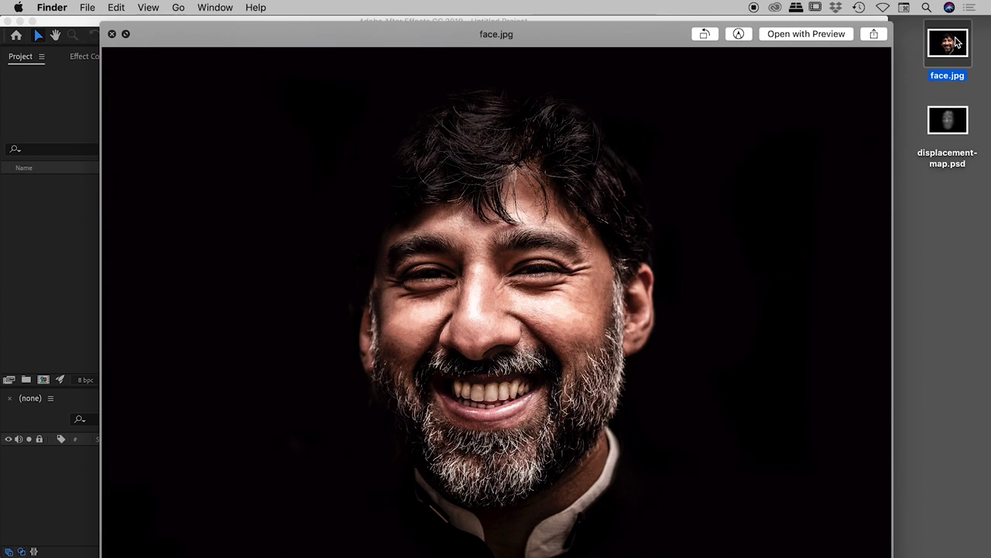
click(961, 122)
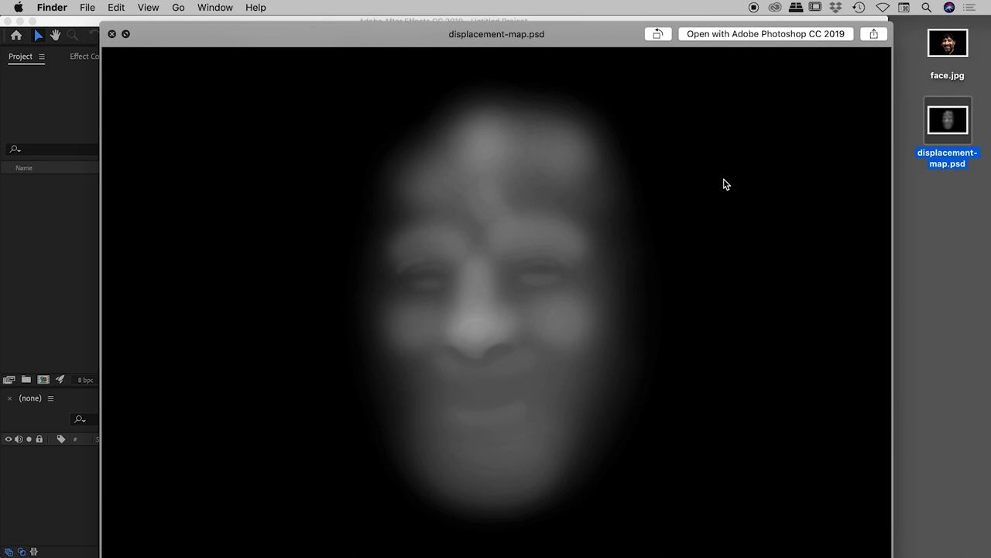
key(space)
- Import face.jpg and displacement-map.psd from the desktop into the project and widen the After Effects window to the full screen
drag(911, 36, 982, 186)
drag(948, 44, 95, 221)
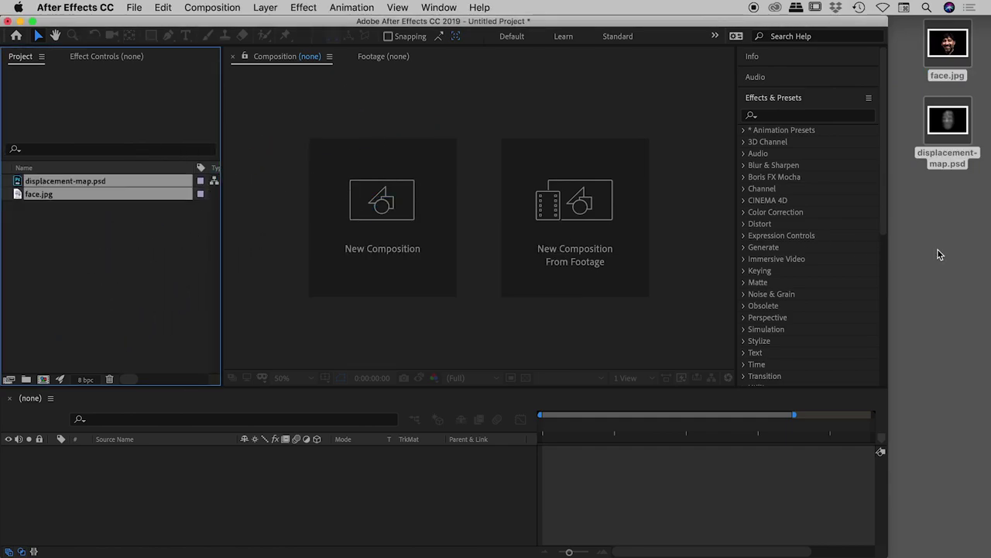
drag(892, 258, 988, 252)
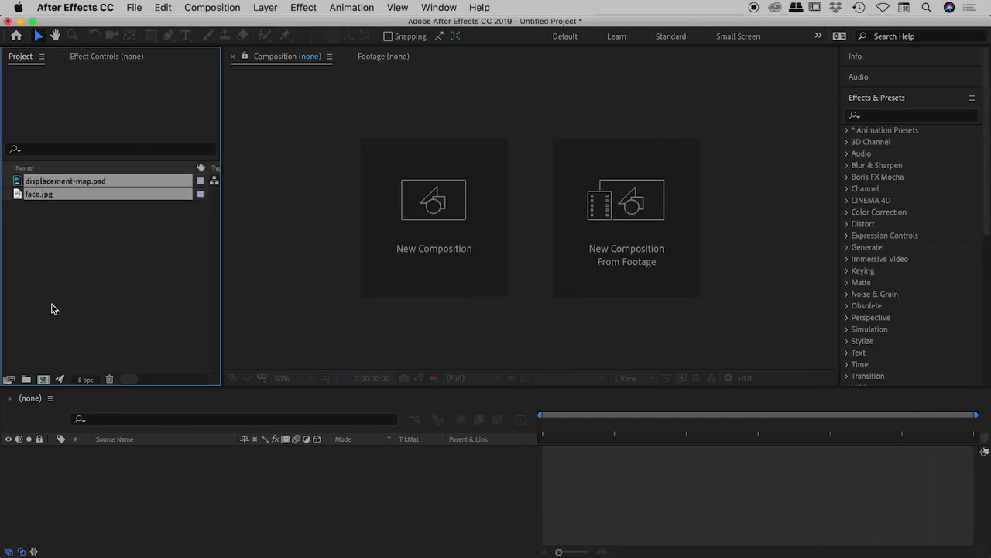
- Create a new composition from the face.jpg footage
click(113, 220)
click(104, 183)
click(19, 195)
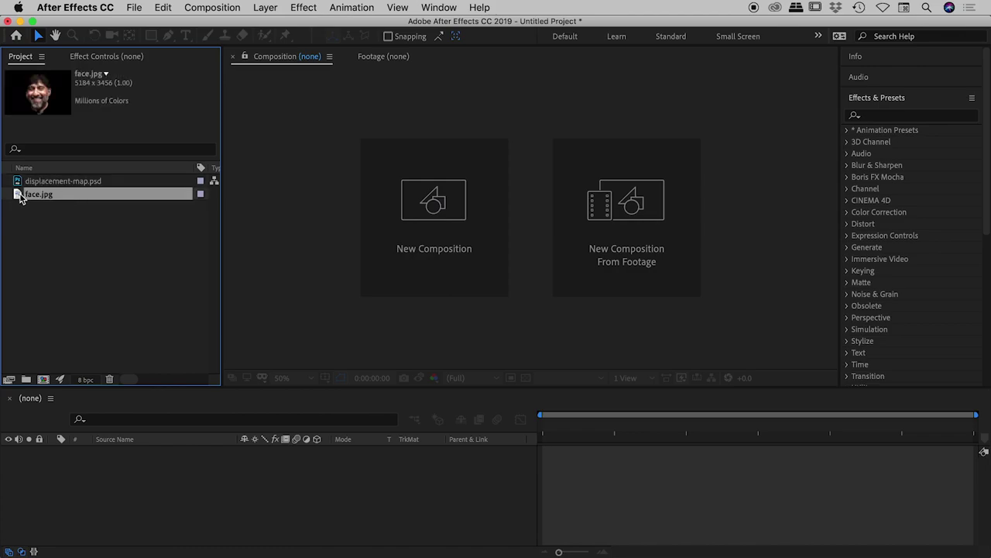
drag(19, 195, 133, 482)
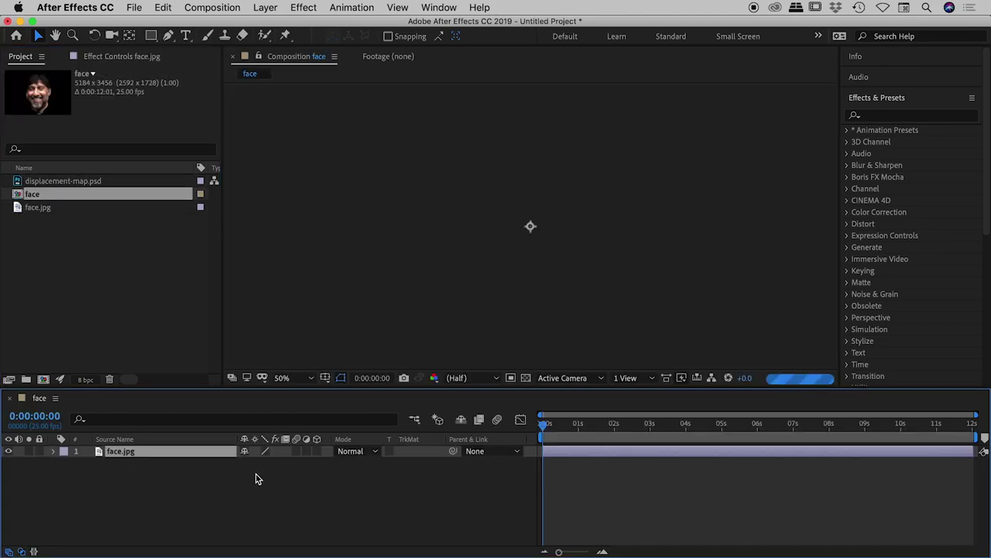
- Add displacement-map.psd to the face composition as a layer below face.jpg
click(97, 226)
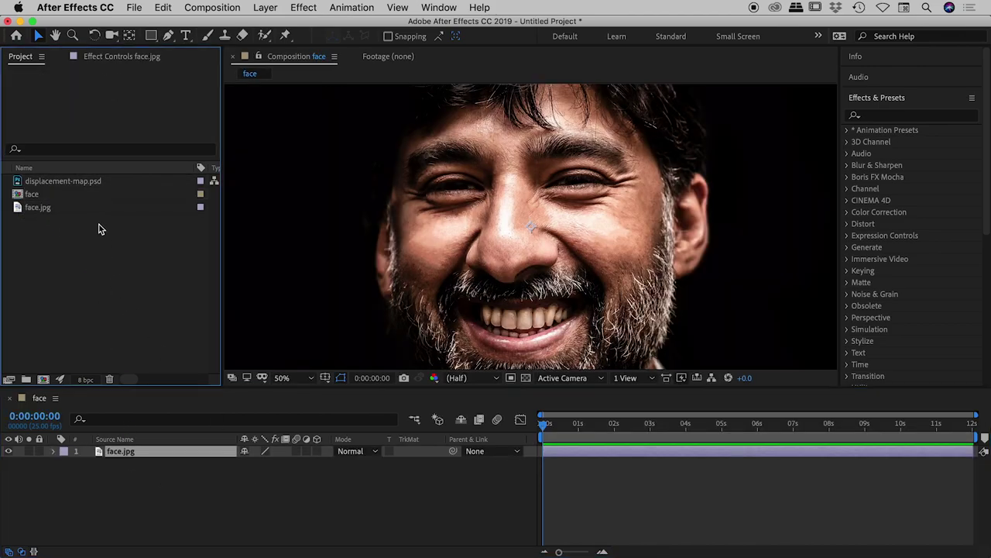
click(114, 181)
drag(20, 182, 137, 496)
- Compare the pixel dimensions of the face composition and displacement-map.psd in the project
click(68, 195)
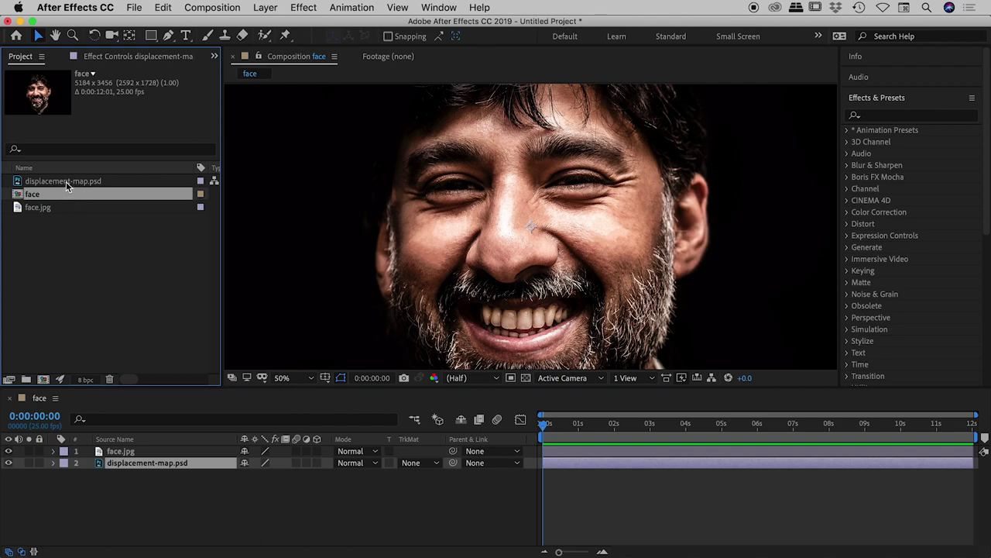
click(68, 181)
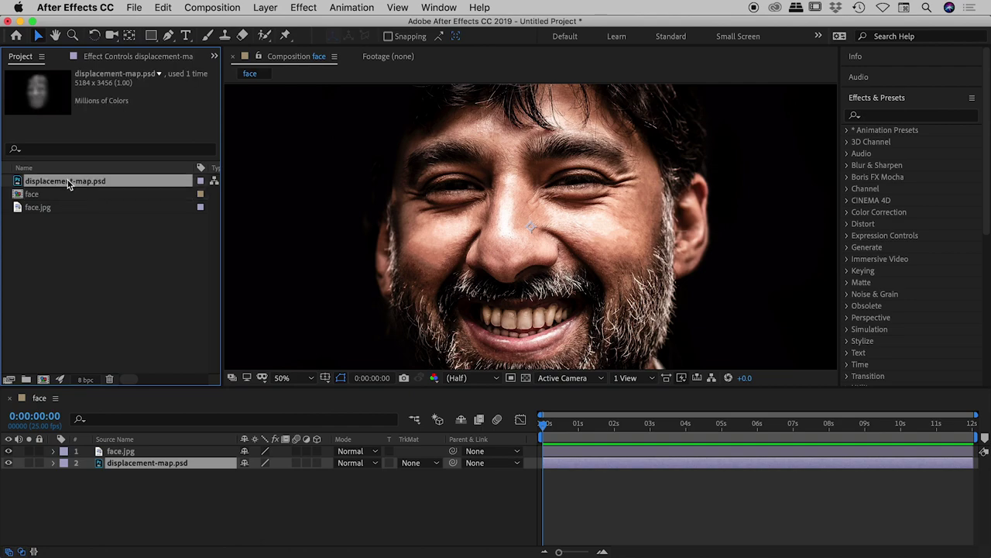
click(63, 195)
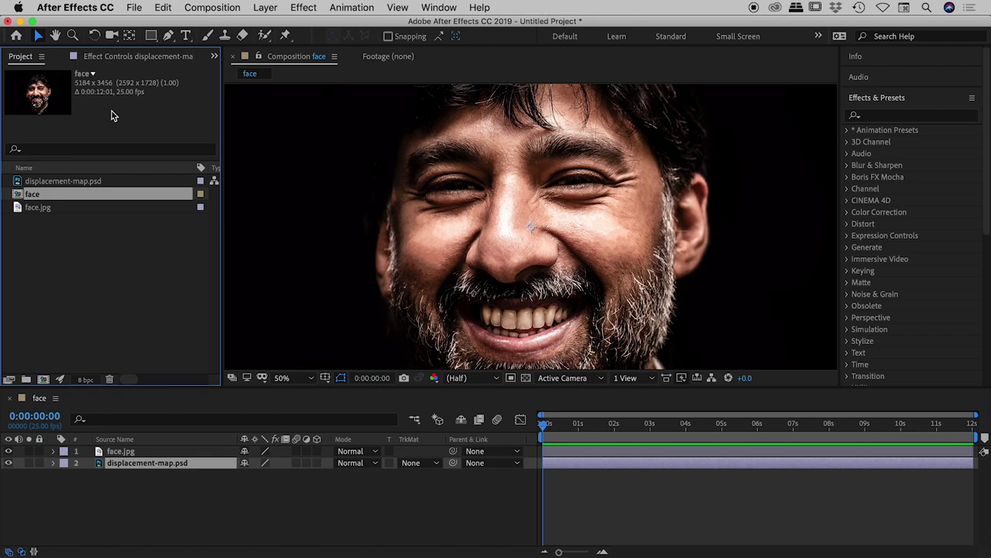
- Hide the face.jpg layer temporarily to inspect the displacement map beneath it, and make face.jpg visible again
scroll(406, 194, up, 1)
scroll(406, 193, down, 3)
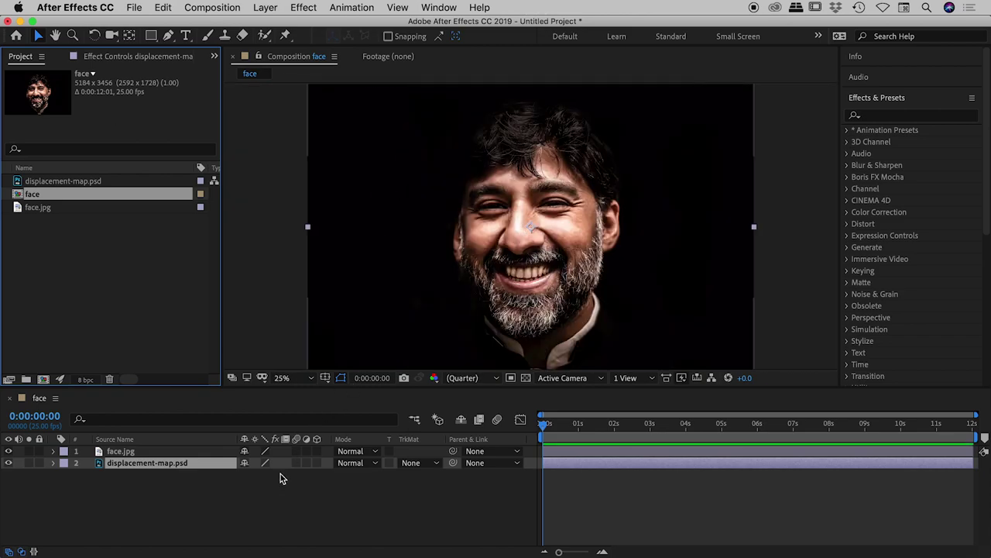
click(122, 452)
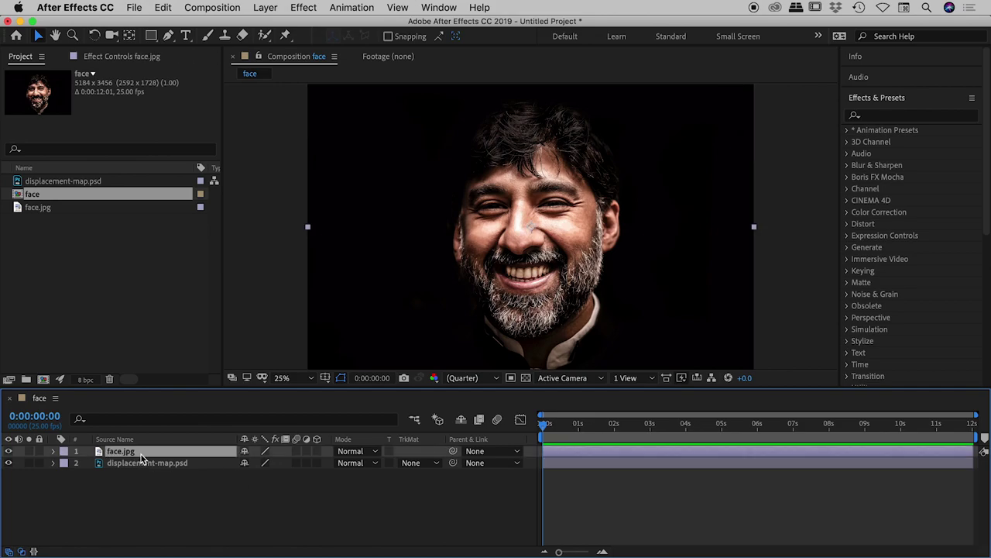
click(9, 451)
click(133, 467)
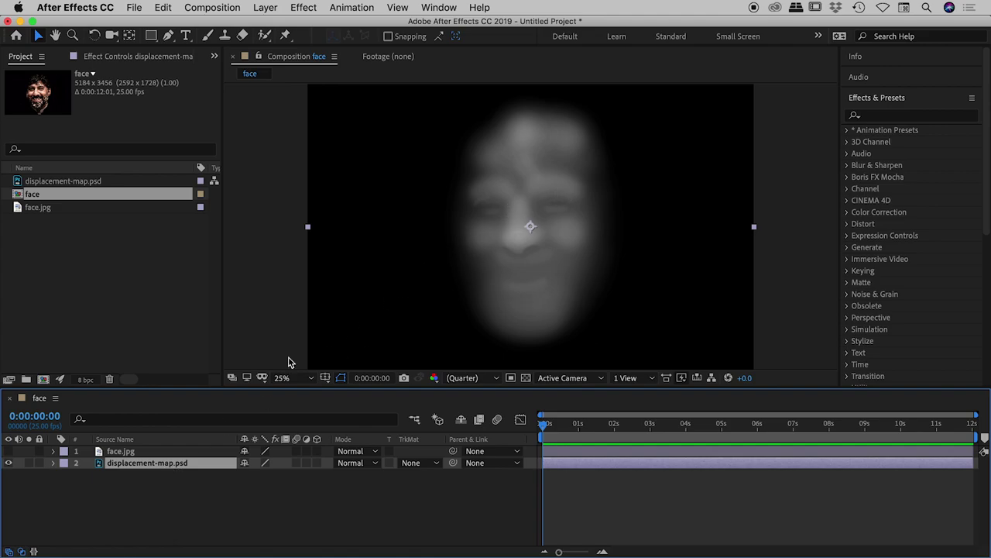
click(8, 451)
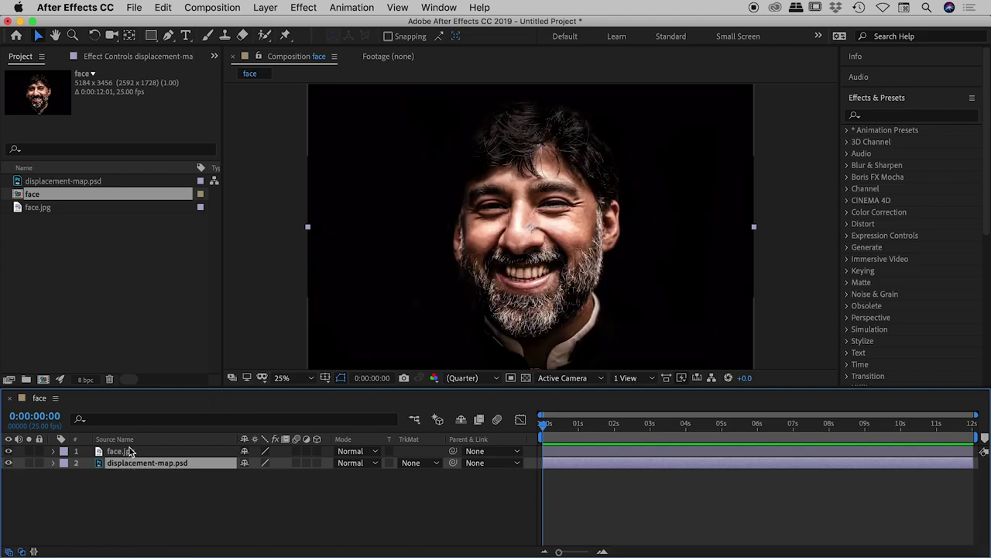
- Find the Displacement Map effect, apply it to the face.jpg layer and widen the area showing the effect's settings
click(124, 451)
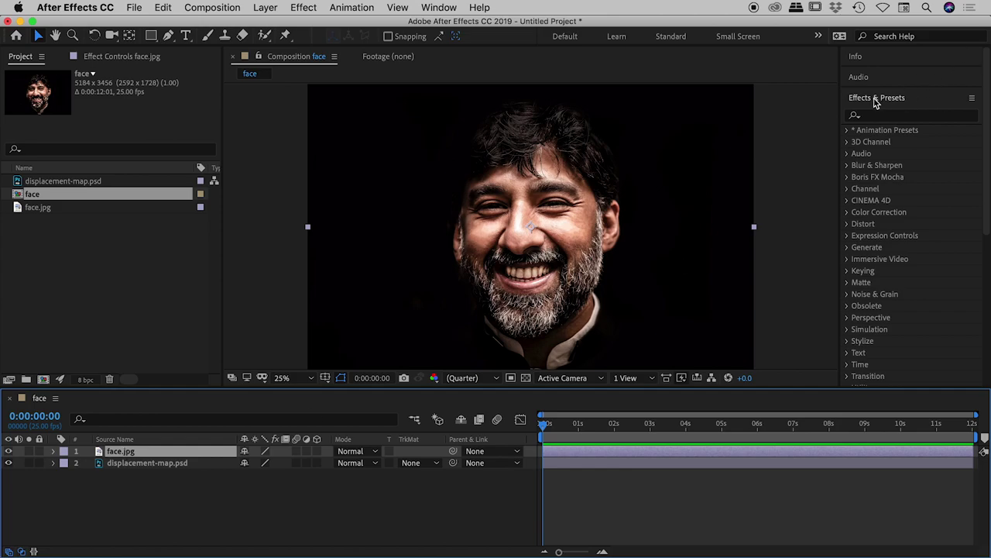
click(896, 115)
text(displac)
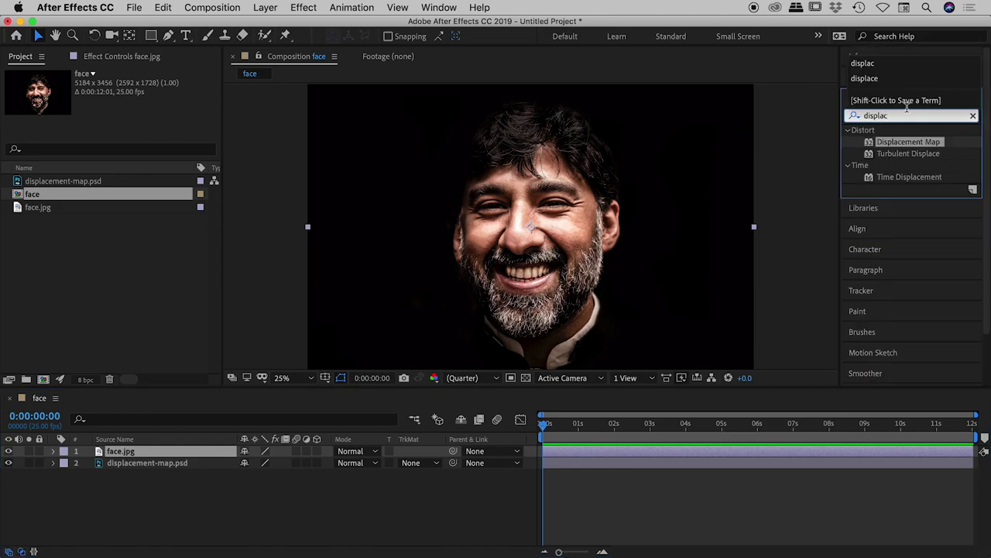
drag(909, 148, 530, 197)
drag(222, 214, 281, 215)
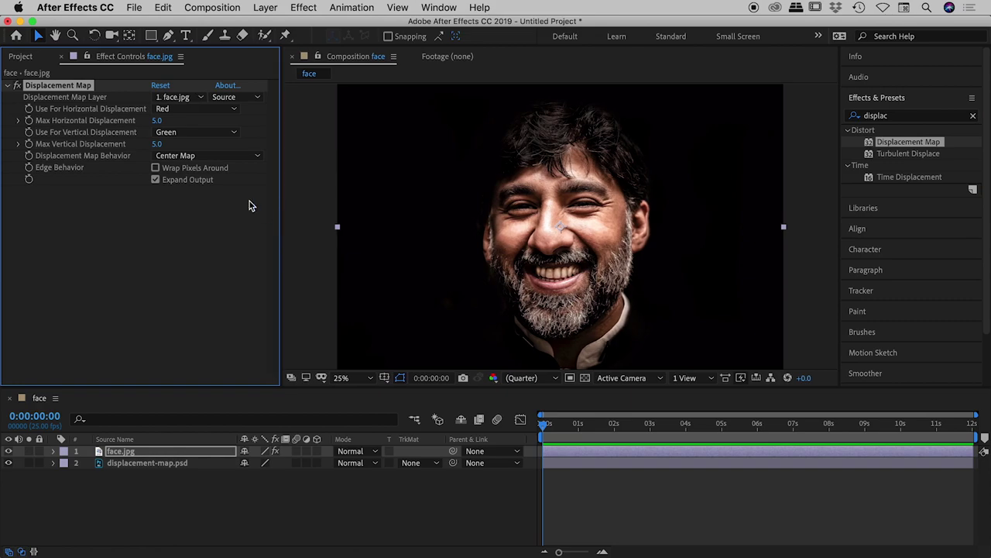
- Set the effect's Displacement Map Layer to 2. displacement-map.psd
click(115, 223)
click(83, 89)
click(175, 98)
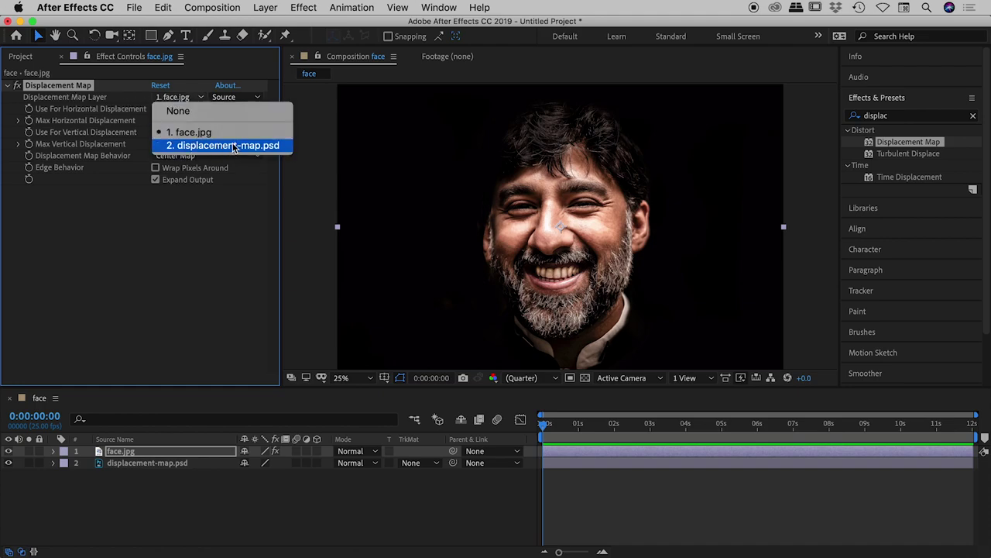
click(253, 151)
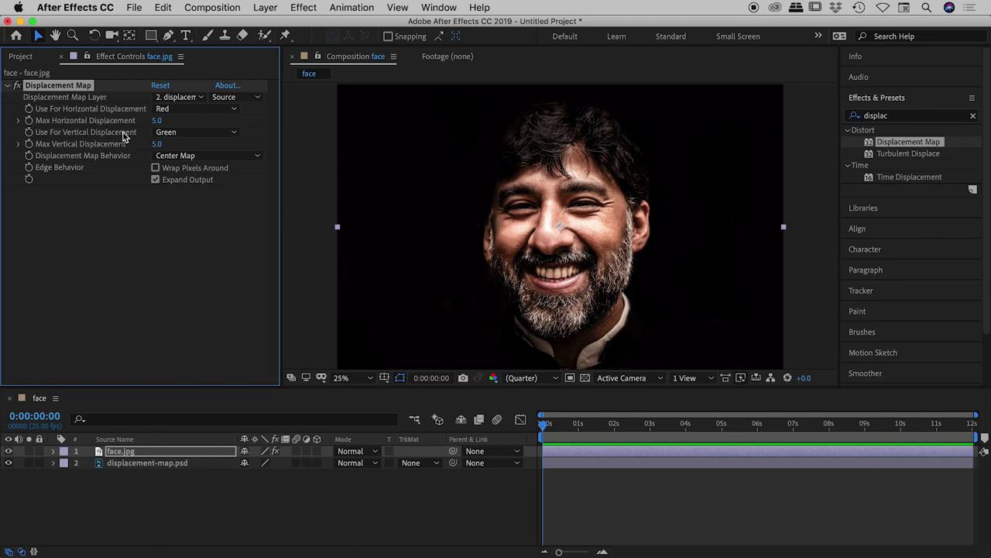
- Set both Use For Horizontal Displacement and Use For Vertical Displacement to Luminance
click(178, 114)
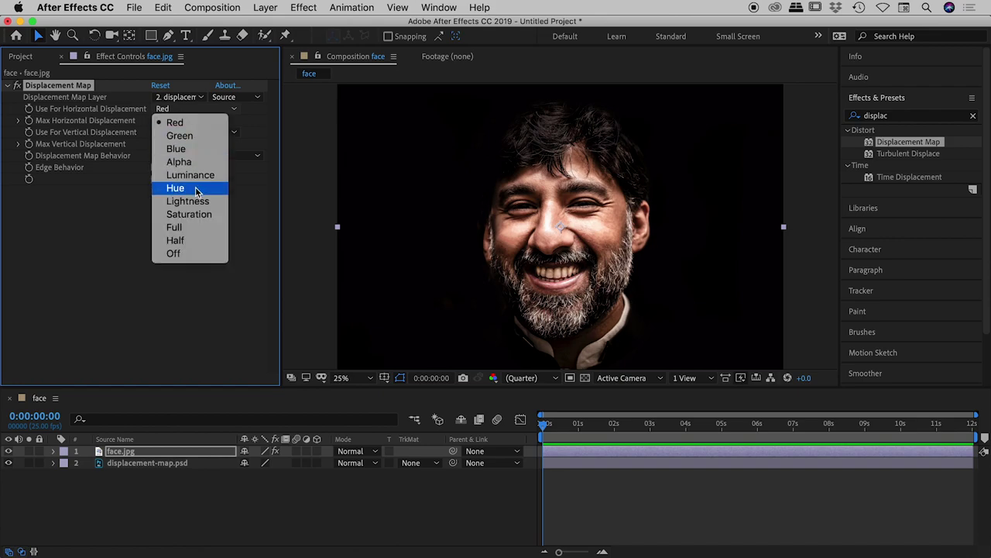
click(200, 175)
click(203, 133)
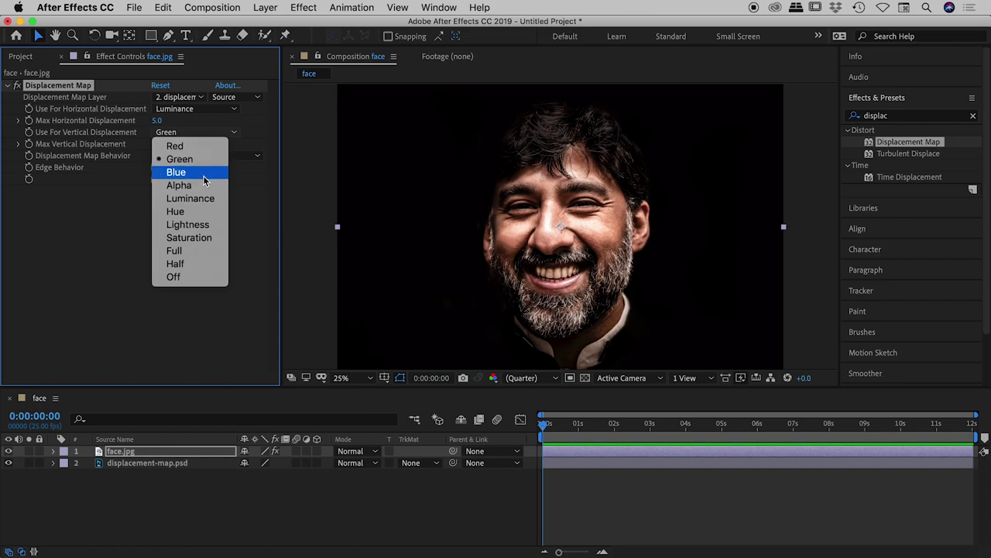
click(200, 200)
click(188, 235)
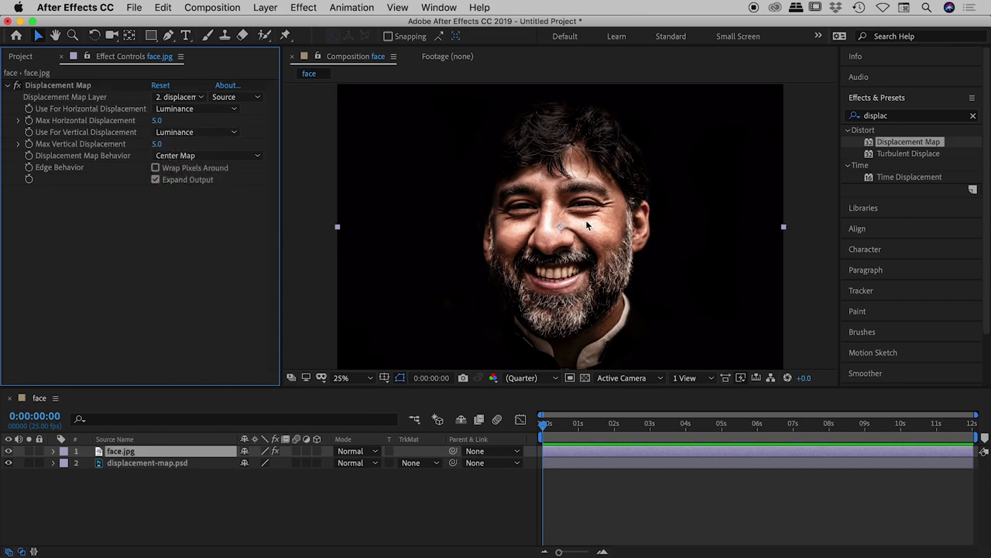
- Try out different Max Horizontal and Max Vertical Displacement amounts to preview the distortion on the enlarged face
key(period)
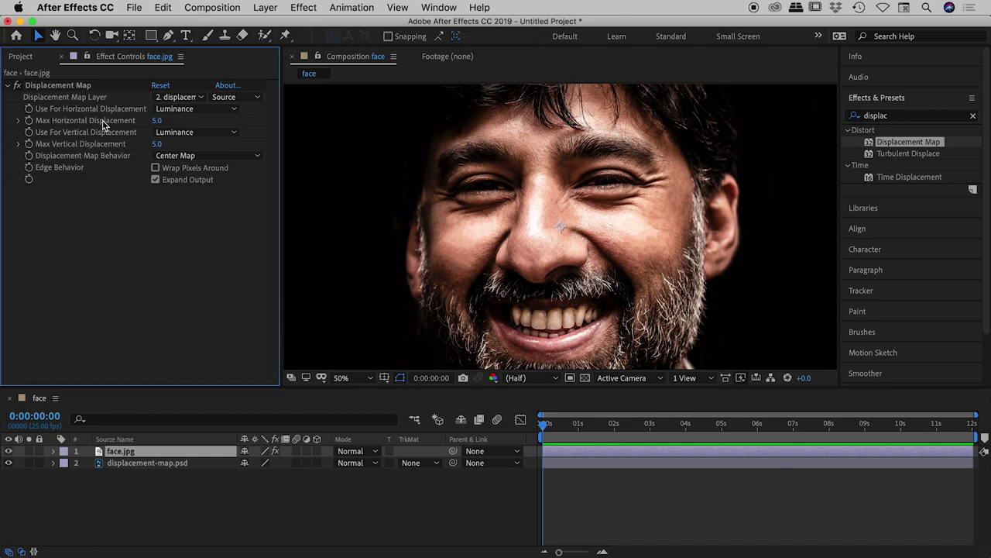
drag(157, 122, 363, 138)
drag(160, 121, 186, 147)
- Set Max Horizontal Displacement and Max Vertical Displacement to 0
click(160, 120)
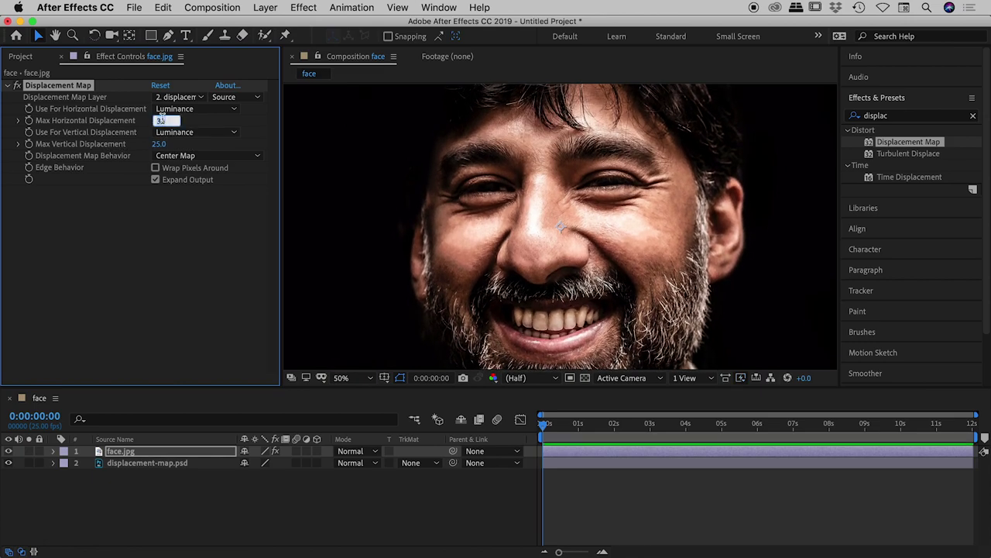
text(0)
key(Tab)
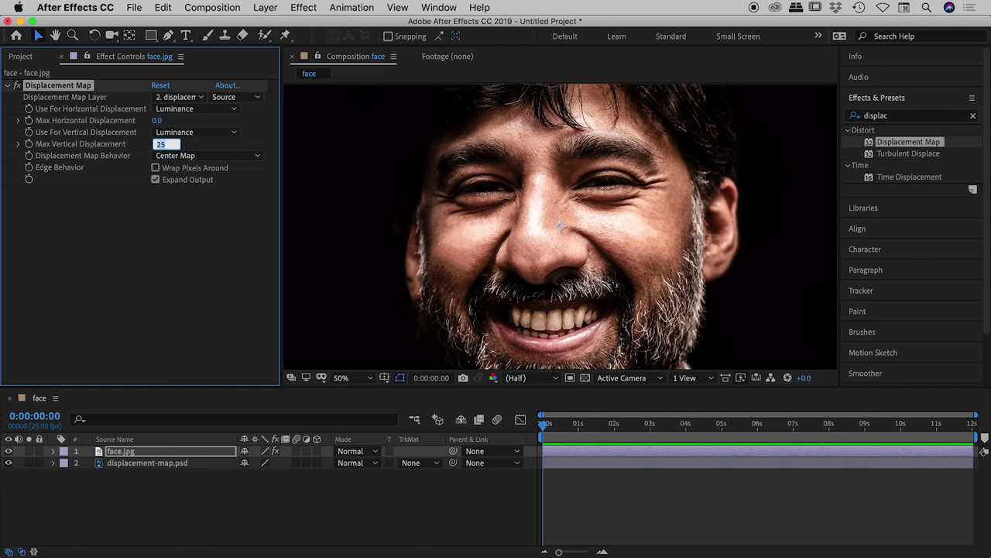
- Start keyframing Max Horizontal and Max Vertical Displacement at 0:00:00:00 and reveal the keyframes under the face.jpg layer
click(543, 431)
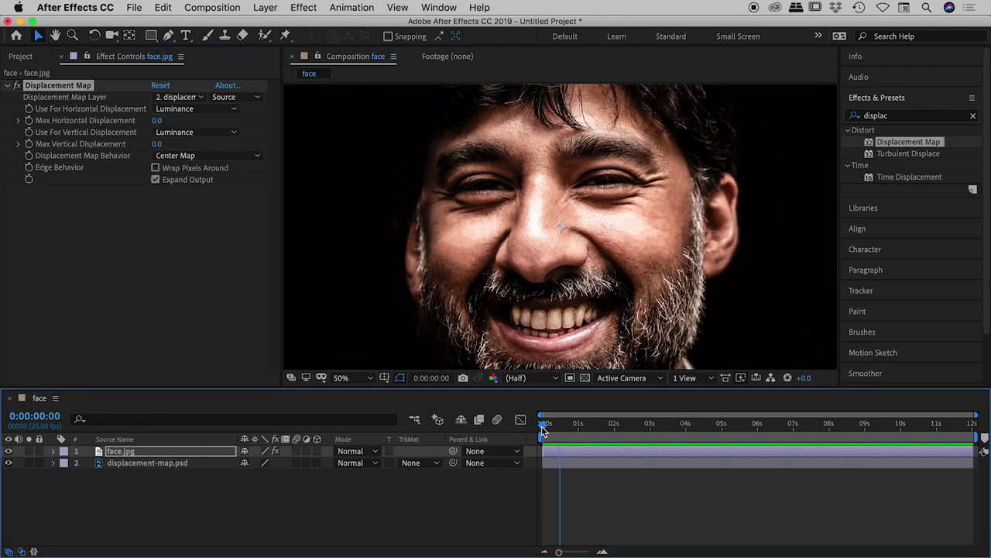
click(29, 120)
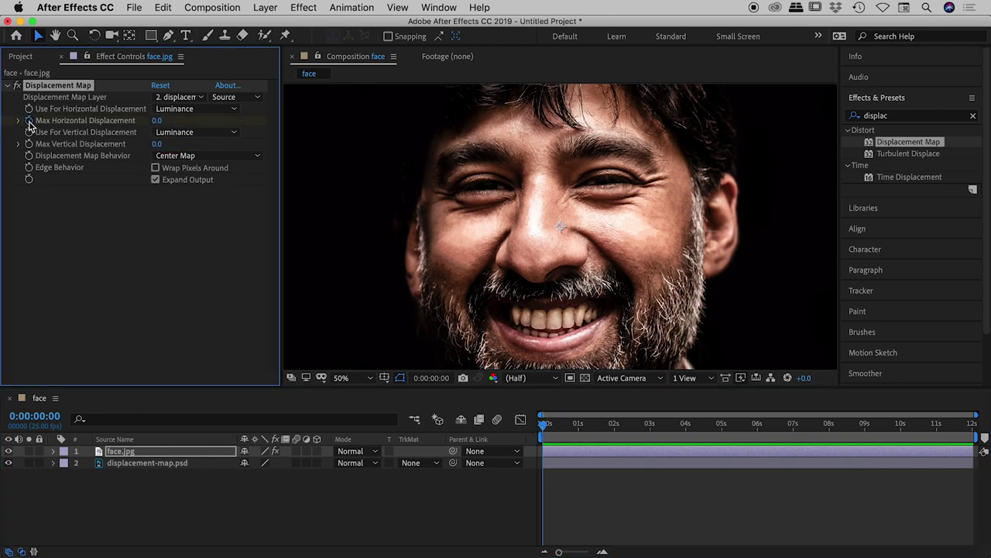
click(29, 145)
click(165, 452)
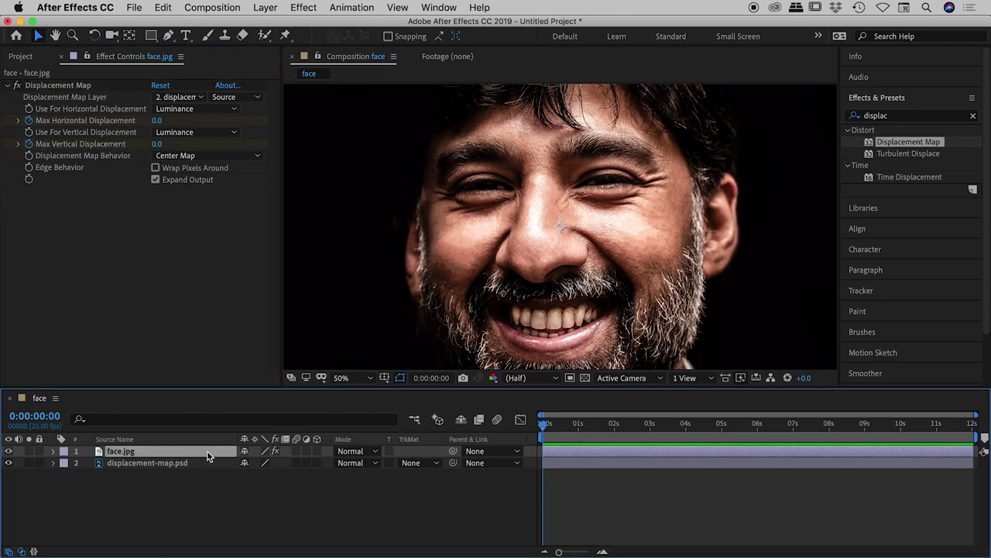
key(u)
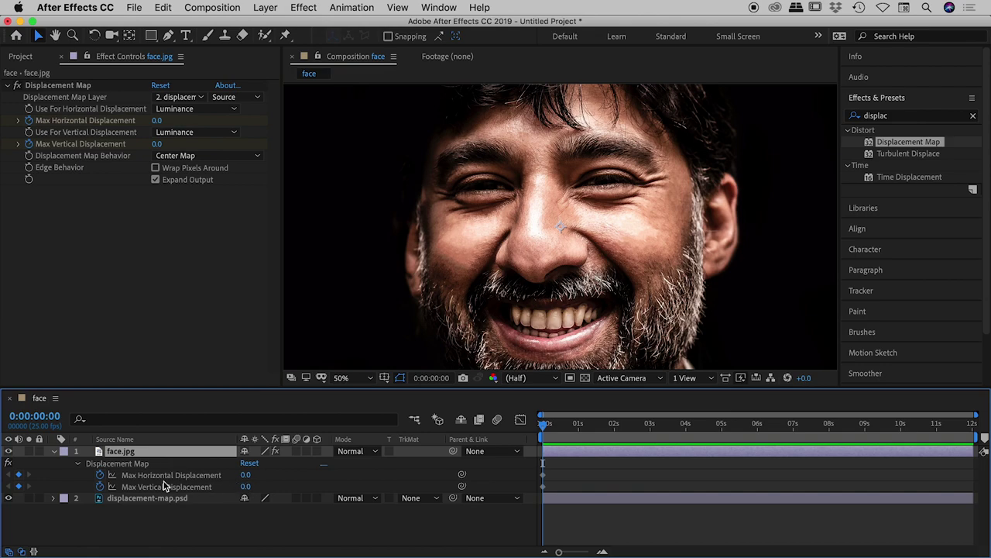
- Add keyframes with raised Max Horizontal and Max Vertical Displacement amounts at 0:00:02:01 on the face.jpg layer
drag(565, 470, 543, 493)
drag(607, 424, 618, 427)
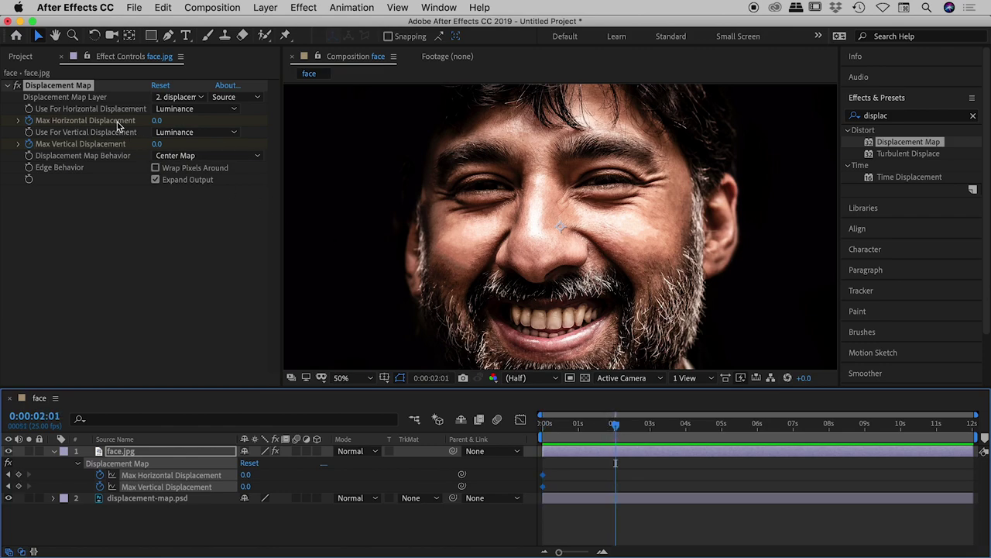
drag(159, 121, 682, 486)
- Return to the start of the composition, play the displacement animation and scrub back through it to check the face movement
drag(612, 426, 541, 430)
drag(552, 429, 527, 425)
key(space)
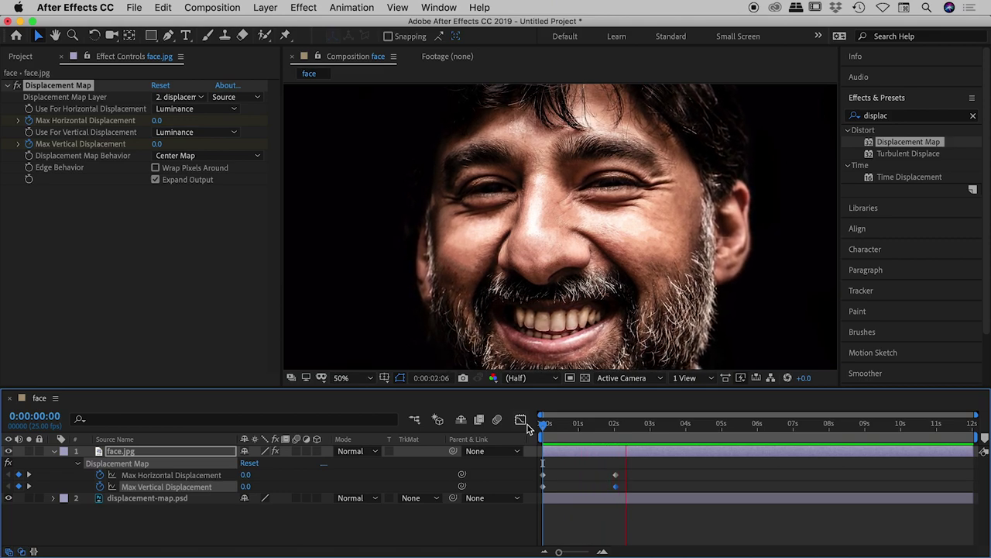
key(space)
key(space)
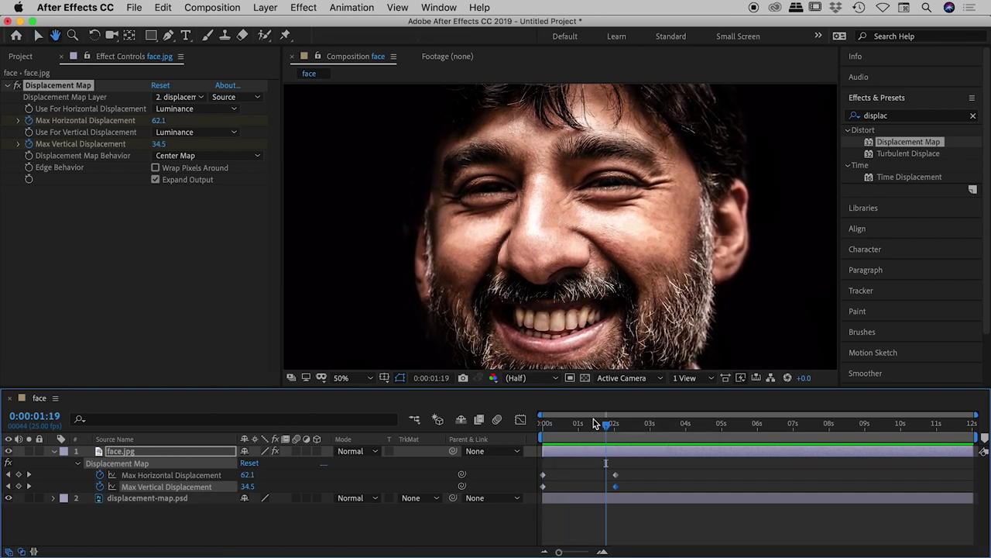
drag(603, 423, 552, 428)
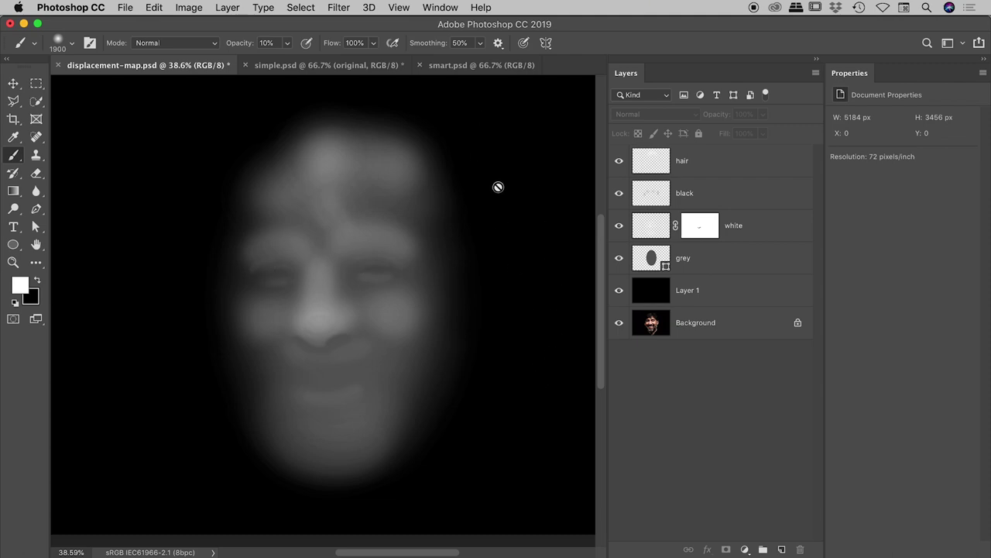
- Switch to displacement-map.psd in Photoshop, hide every layer above Background and reveal Layer 1, grey, white, black and hair one by one
drag(619, 295, 618, 161)
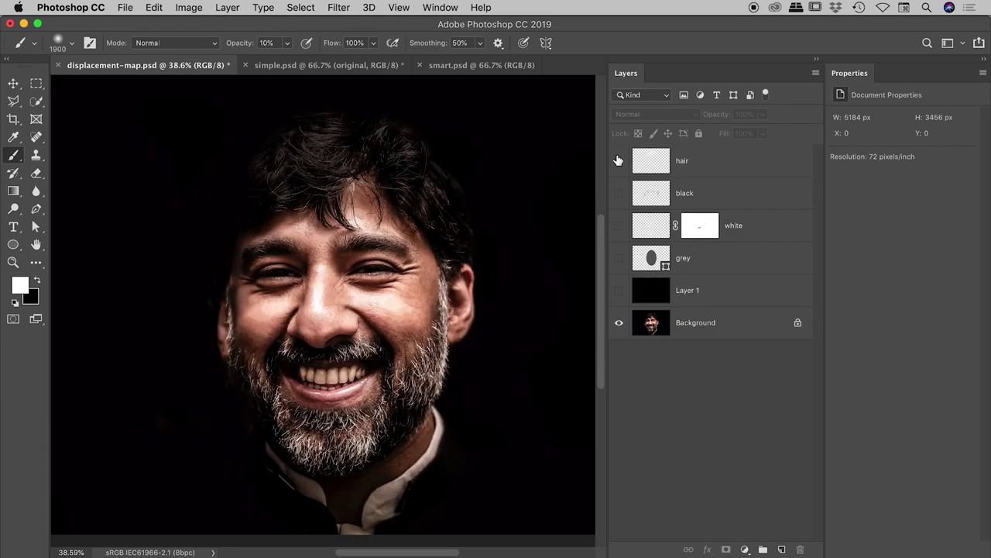
click(619, 291)
click(706, 290)
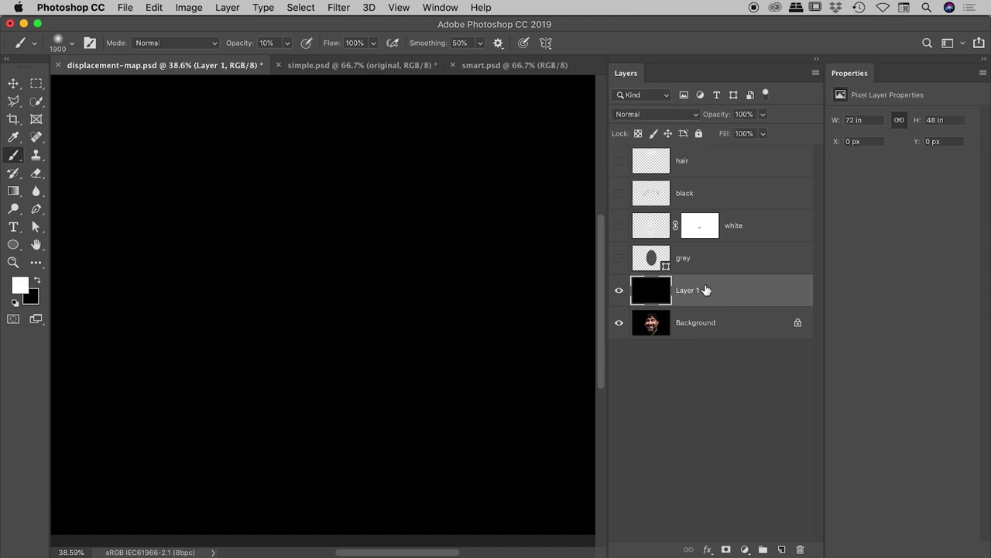
click(620, 259)
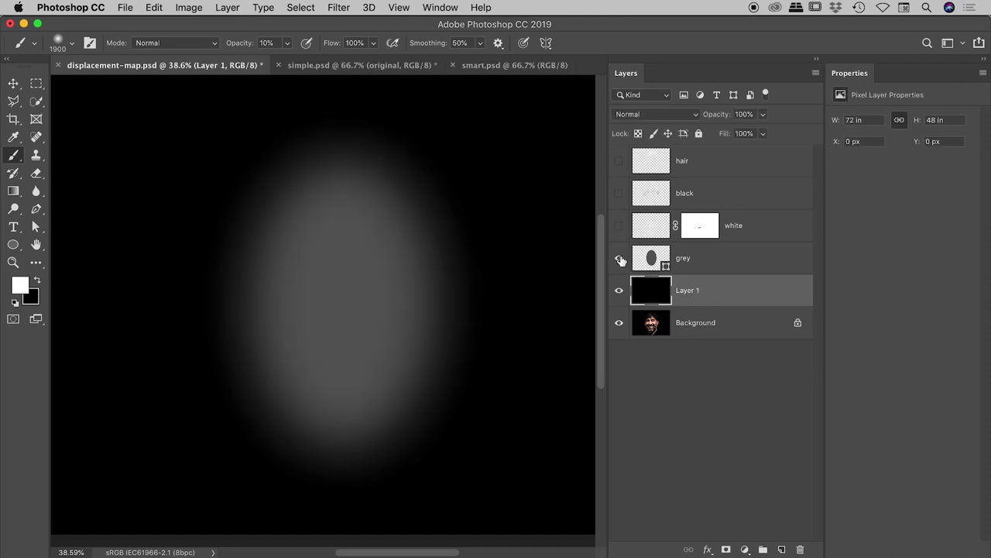
click(619, 227)
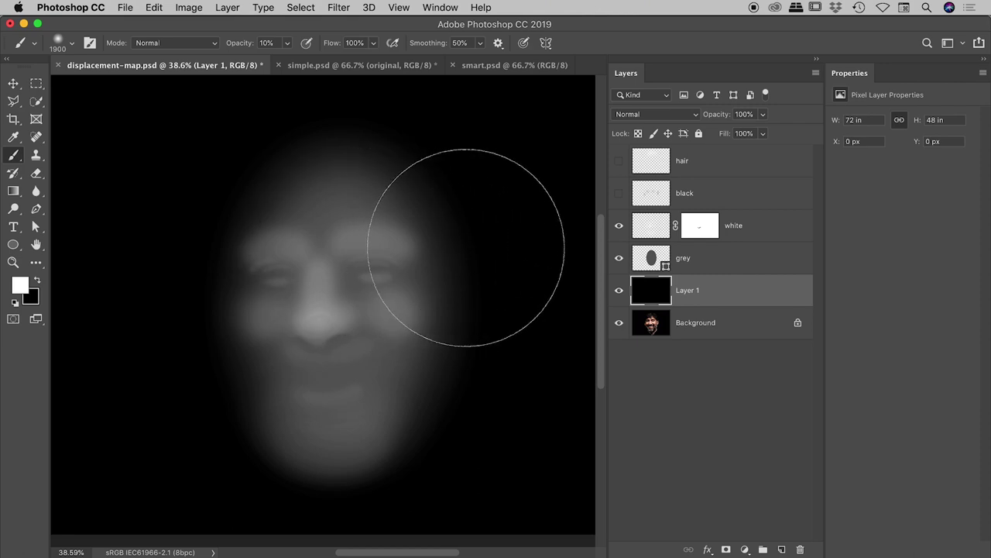
key(v)
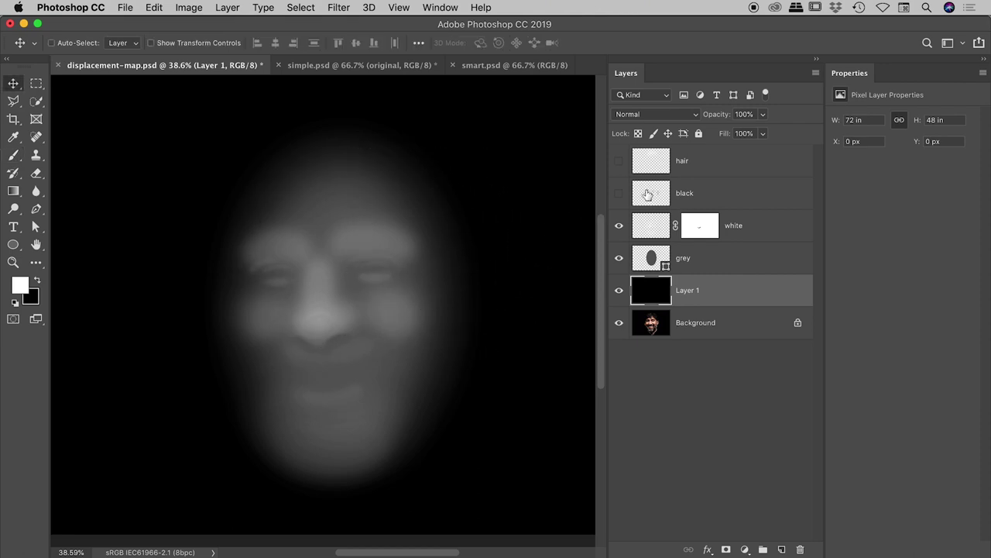
click(618, 193)
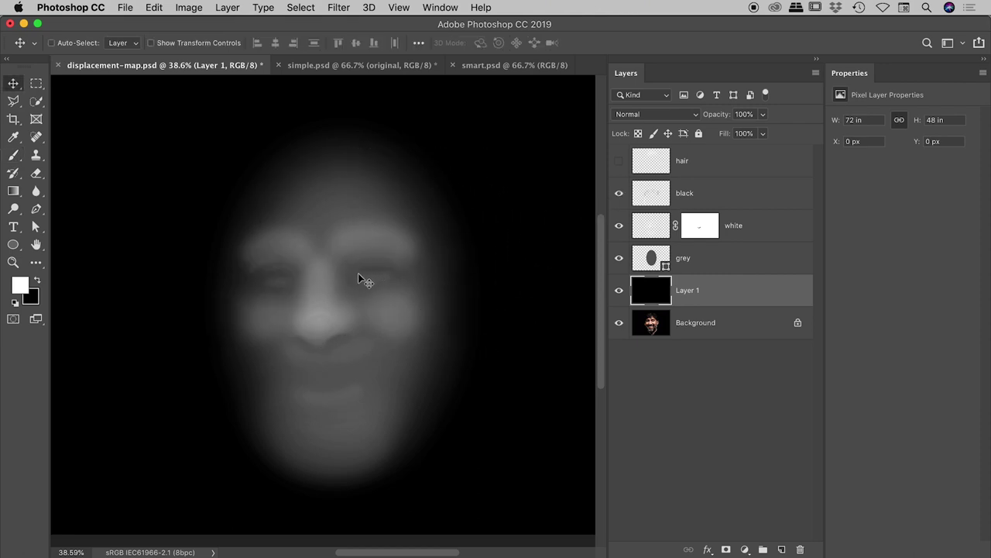
click(619, 161)
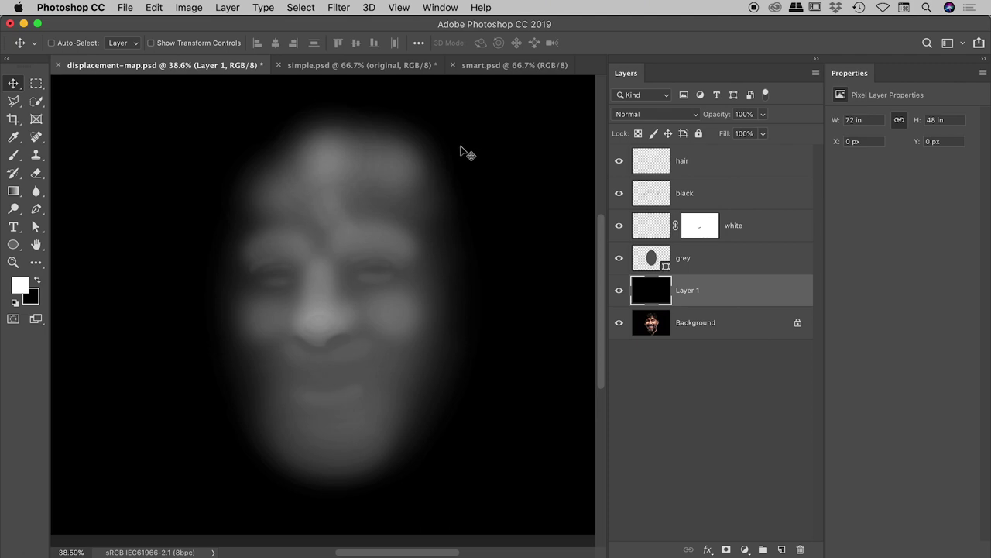
- In simple.psd, add a layer above the original photo, fill it with black and lower its opacity to 70%
click(358, 65)
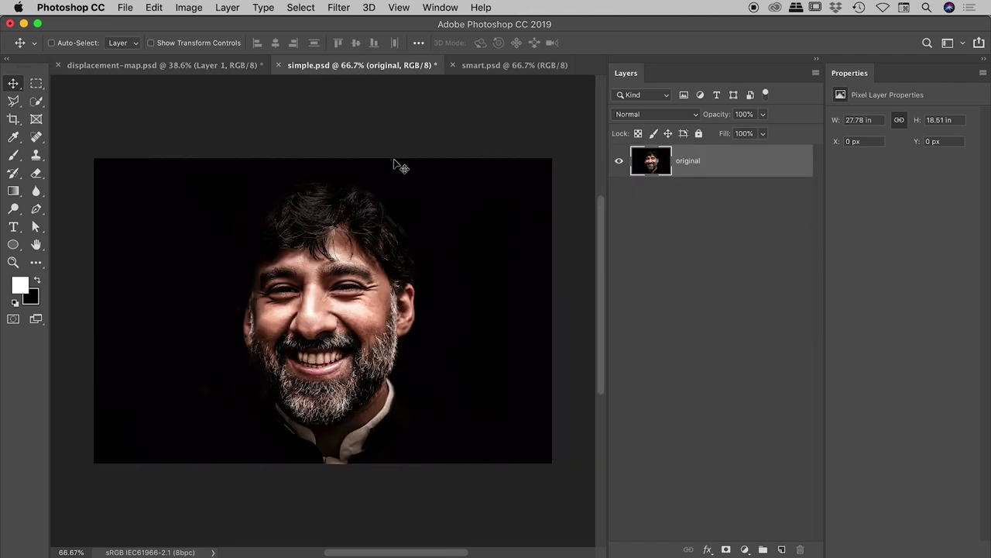
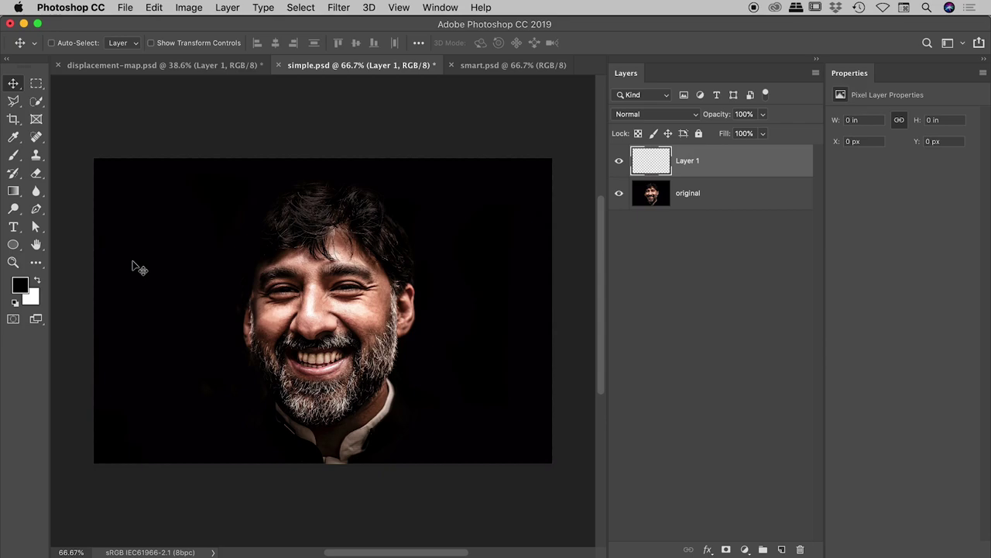
key(alt+BackSpace)
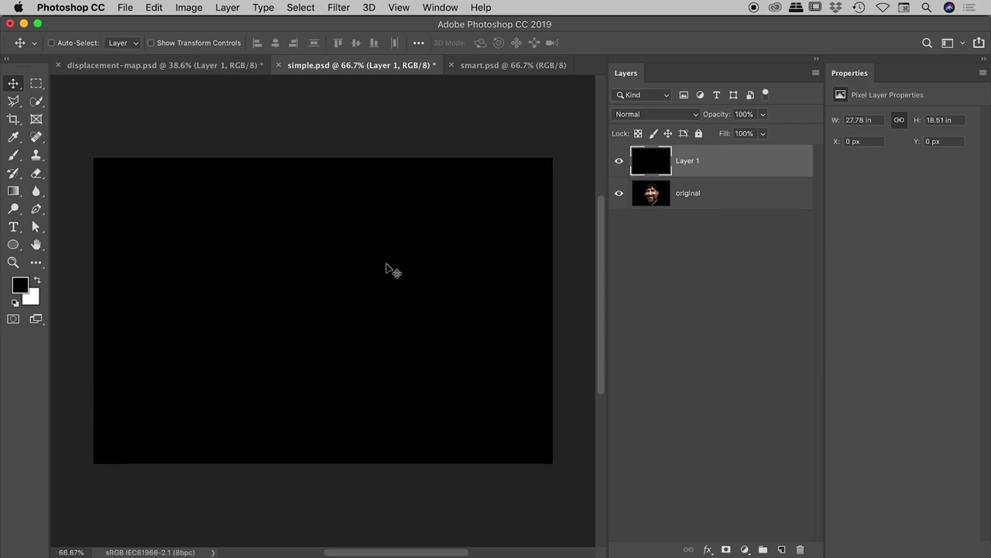
drag(723, 121, 701, 119)
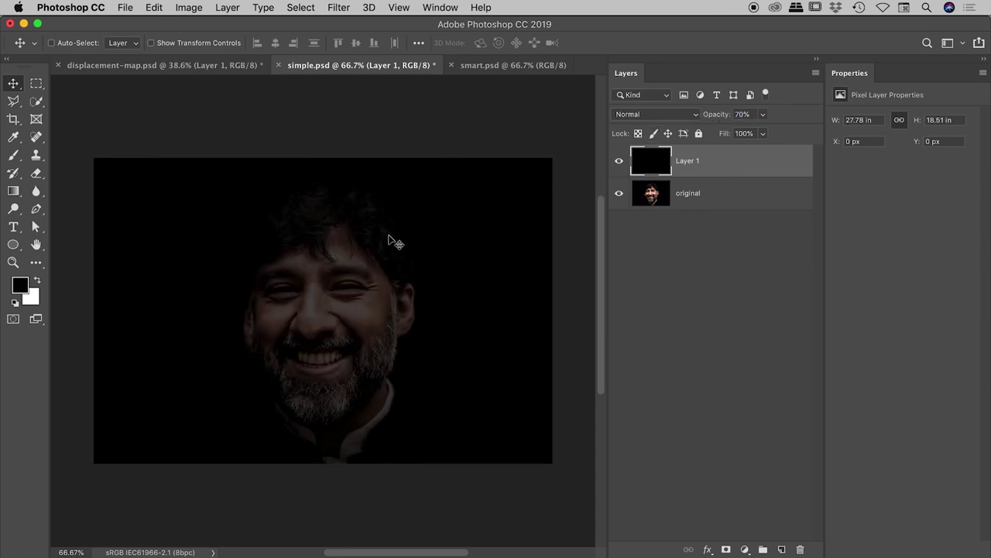
- Set up a white Hard Round brush at 600 px with 100% hardness for painting on the black layer
key(b)
key(x)
key(bracketleft)
key(bracketleft)
key(bracketleft)
key(bracketleft)
key(bracketleft)
key(bracketleft)
key(bracketleft)
key(bracketleft)
key(bracketleft)
key(shift+bracketright)
key(shift+bracketright)
key(shift+bracketright)
key(shift+bracketright)
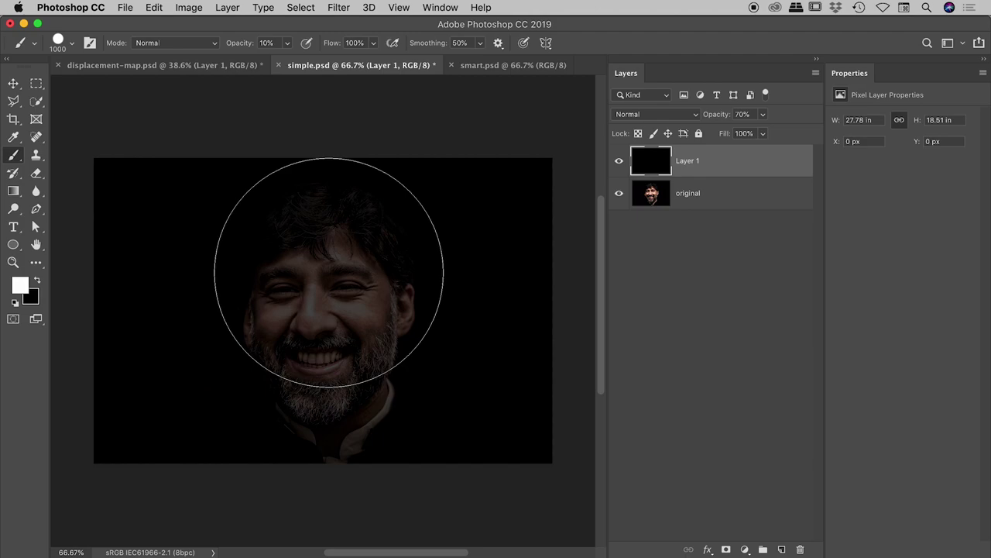
key(bracketleft)
key(bracketleft)
key(bracketleft)
key(bracketleft)
key(bracketleft)
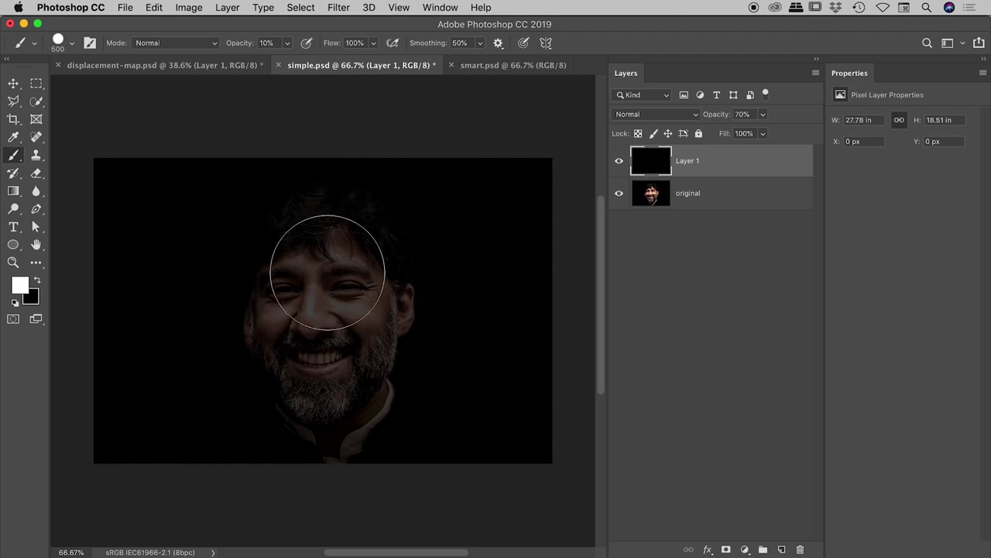
key(bracketright)
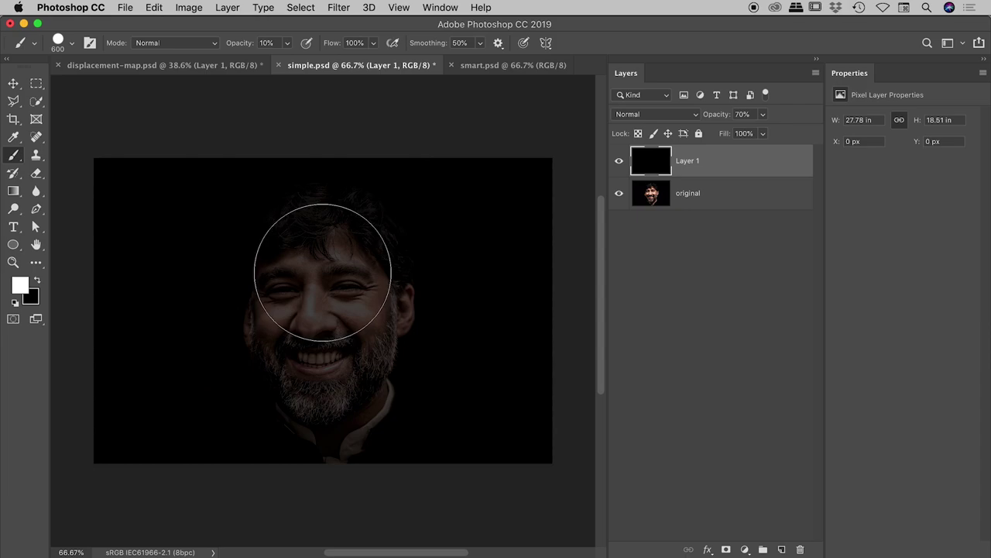
click(72, 44)
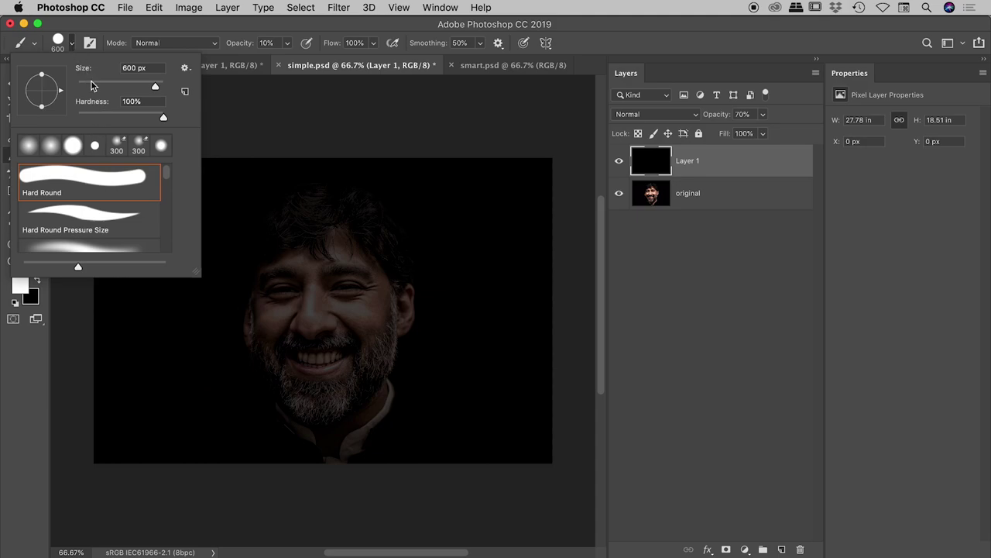
click(146, 26)
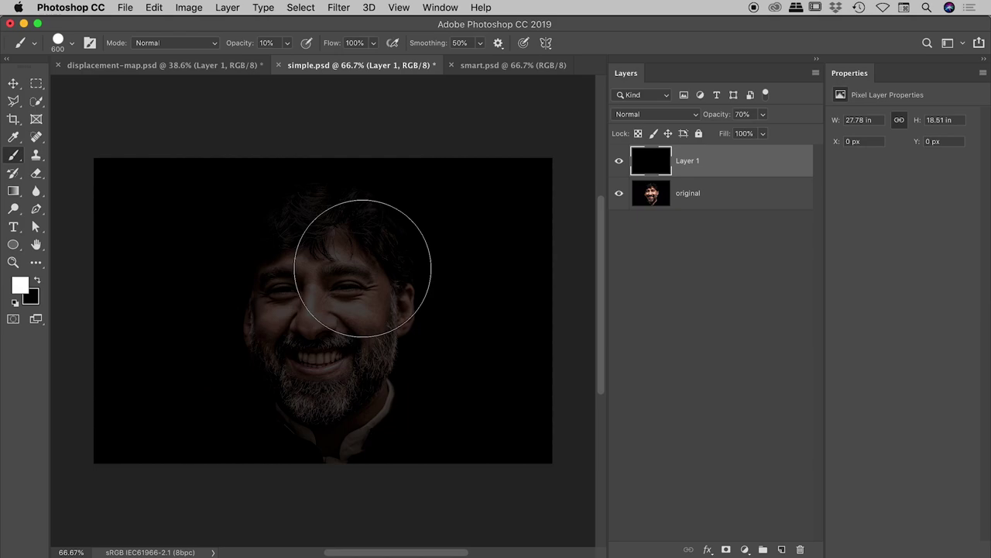
- Try a 700 px white brush stroke down the face and undo it
key(bracketright)
drag(327, 275, 324, 340)
key(super+z)
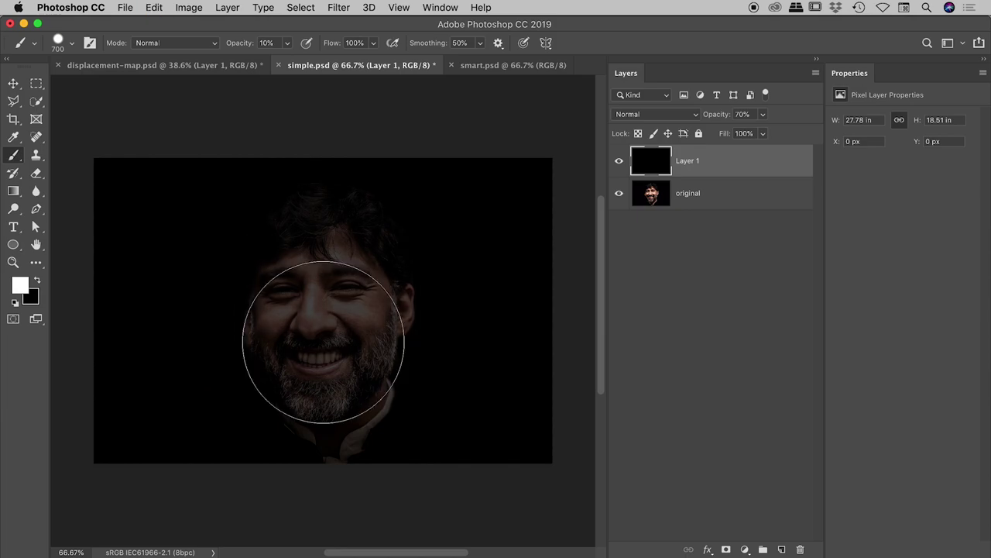
- Set the brush opacity to 10% and its size to 600 px, and paint the whole head area from hair to chin
mouse_move(238, 48)
mouse_down()
mouse_move(309, 47)
mouse_move(240, 48)
mouse_up()
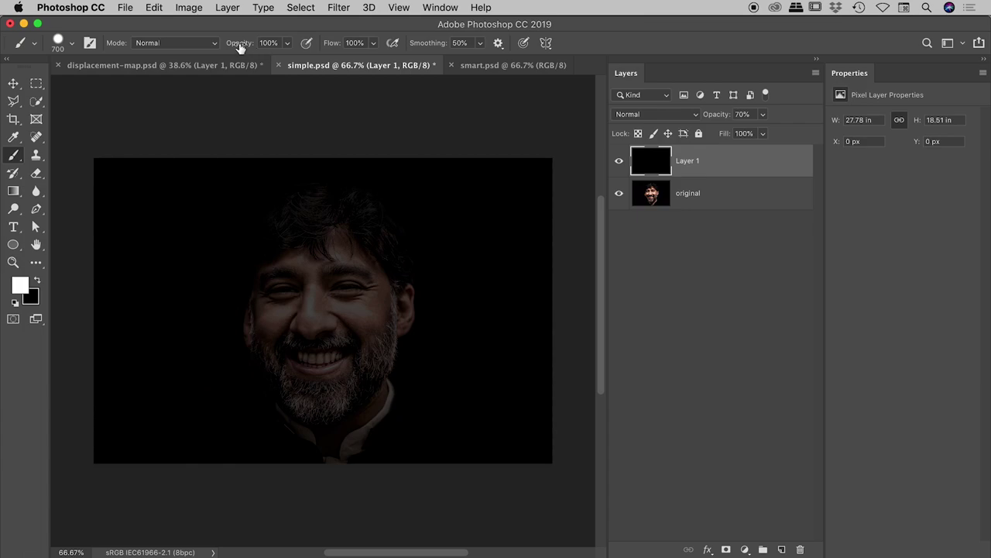
click(277, 43)
text(10)
key(bracketleft)
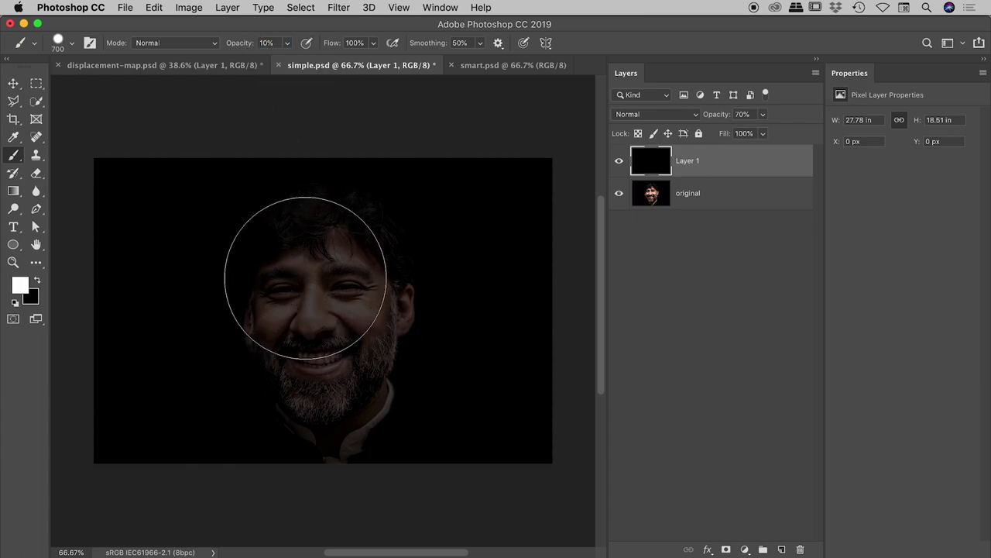
mouse_move(300, 253)
mouse_down()
mouse_move(303, 365)
mouse_move(330, 360)
mouse_move(305, 349)
mouse_move(301, 248)
mouse_move(297, 287)
mouse_move(321, 367)
mouse_up()
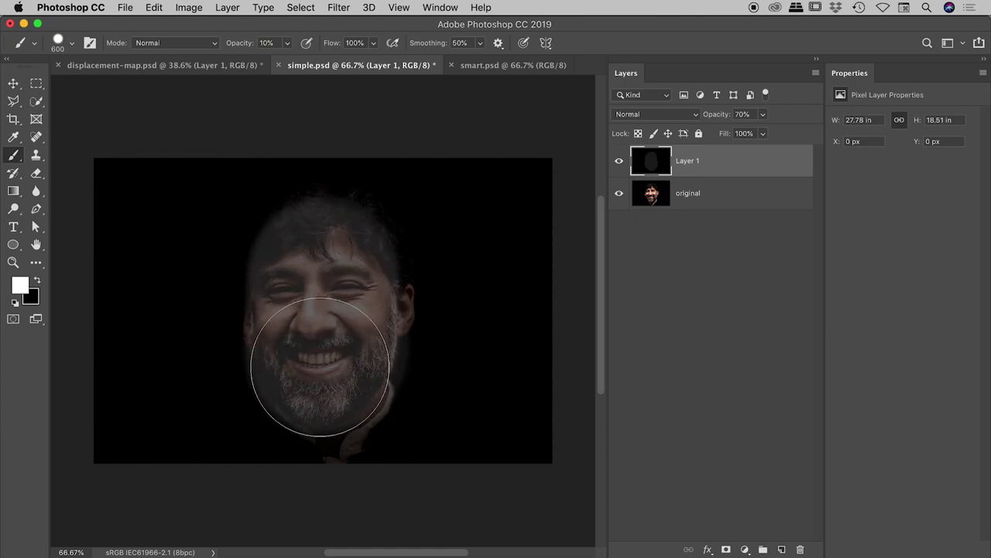
- Paint lighter patches over the eyebrows, nose and lips with a softer brush, reducing its size from 200 px to 80 px
scroll(361, 292, up, 10)
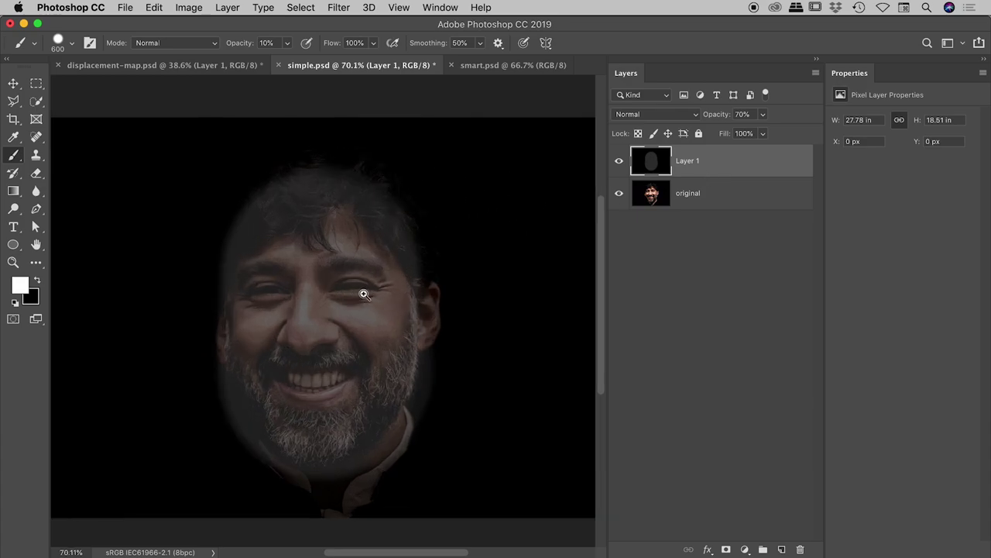
key(bracketleft)
key(bracketleft)
key(bracketleft)
key(bracketleft)
key(bracketleft)
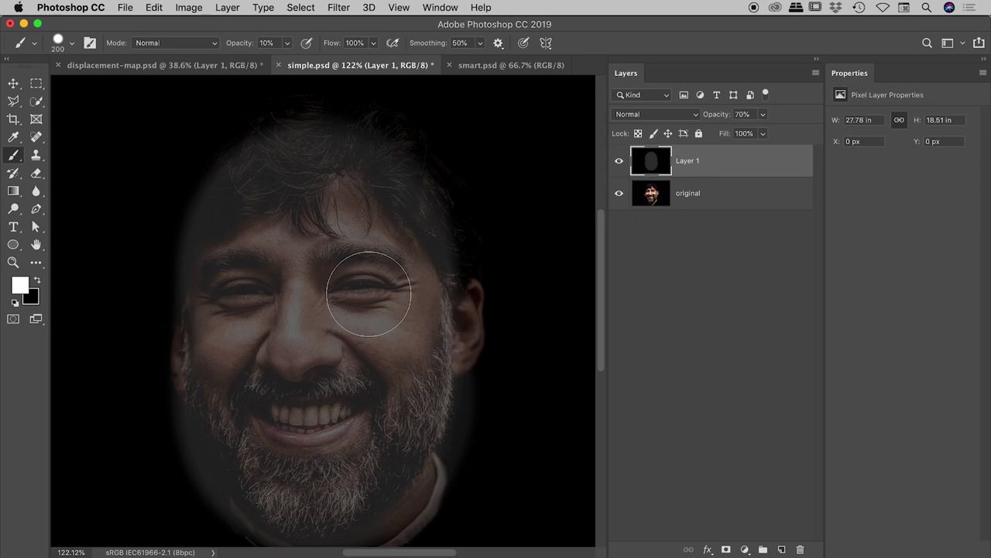
mouse_move(369, 294)
mouse_down()
mouse_move(361, 348)
mouse_move(357, 264)
mouse_move(390, 195)
mouse_up()
key(bracketleft)
key(bracketleft)
key(bracketleft)
key(bracketleft)
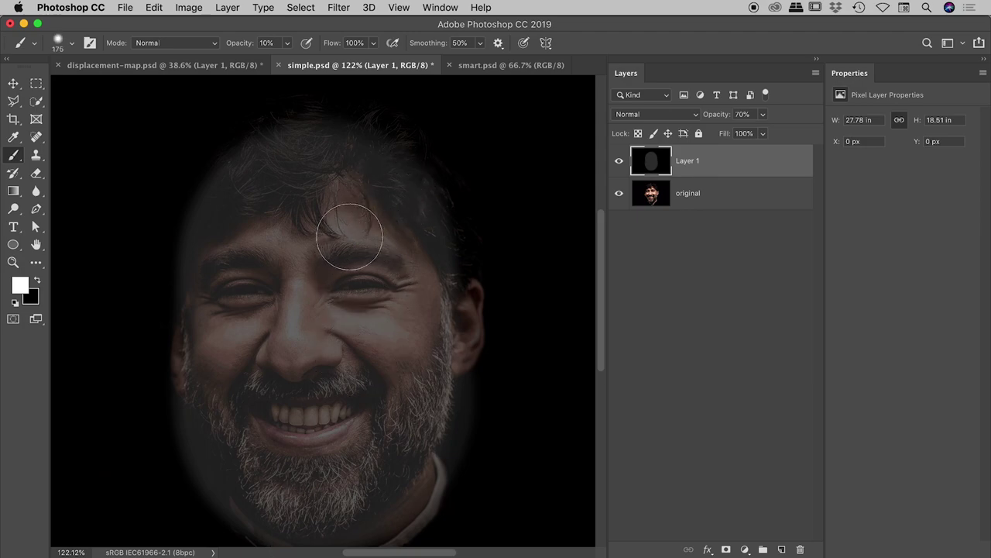
mouse_move(322, 255)
mouse_down()
mouse_move(365, 250)
mouse_move(233, 257)
mouse_move(215, 270)
mouse_move(313, 426)
mouse_move(305, 316)
mouse_move(289, 358)
mouse_move(294, 310)
mouse_move(296, 356)
mouse_move(363, 435)
mouse_up()
key(bracketleft)
key(bracketleft)
mouse_move(350, 394)
mouse_down()
mouse_move(242, 403)
mouse_move(369, 432)
mouse_move(267, 435)
mouse_up()
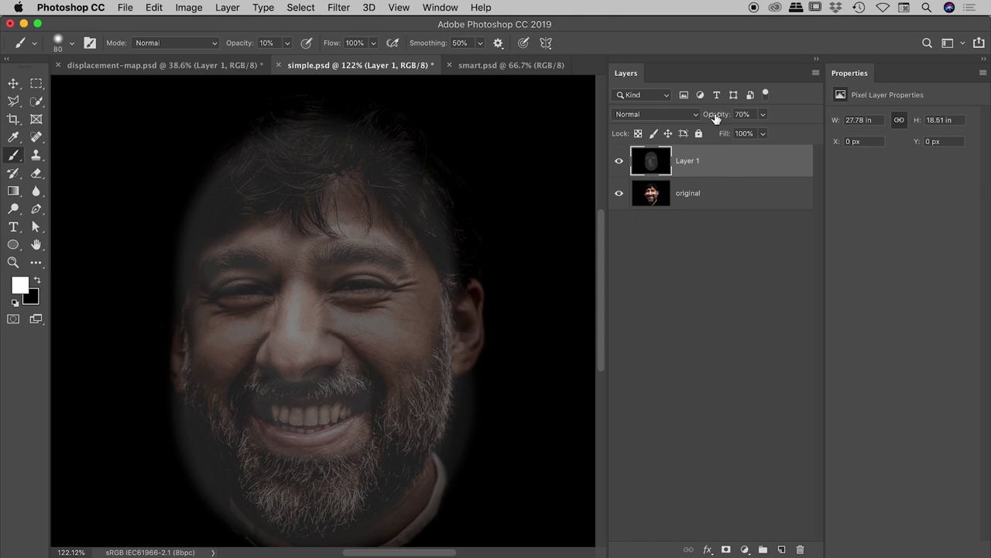
- Set Layer 1's opacity to 100% and paint brighter highlights inside both eyebrow patches and on the nose with a 60 px brush
drag(716, 116, 782, 112)
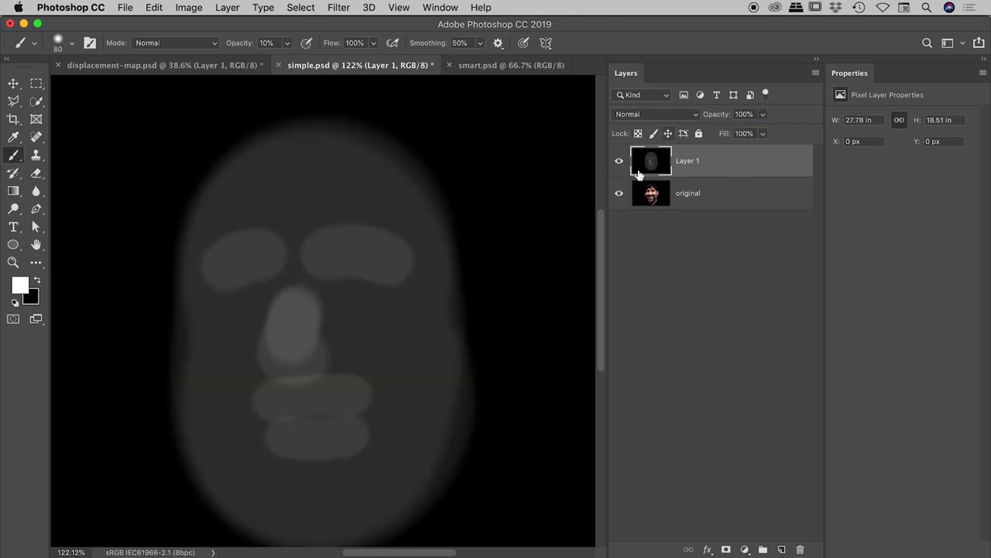
key(bracketleft)
key(bracketleft)
drag(337, 250, 385, 256)
drag(255, 252, 228, 264)
mouse_move(302, 310)
mouse_down()
mouse_move(286, 356)
mouse_move(288, 333)
mouse_move(295, 345)
mouse_up()
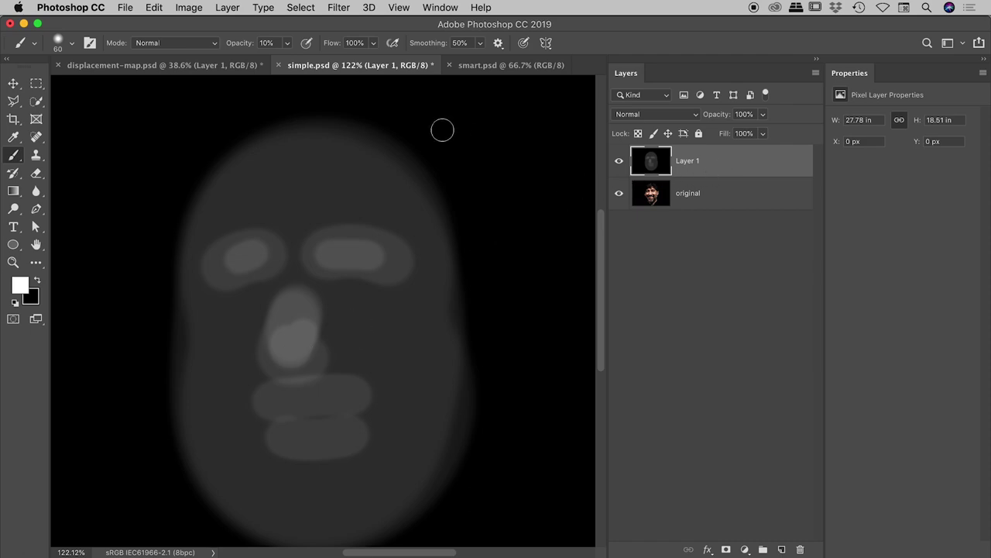
- Soften the painted shapes on Layer 1 with a Gaussian Blur and hide the layer to compare it with the original photo
click(338, 7)
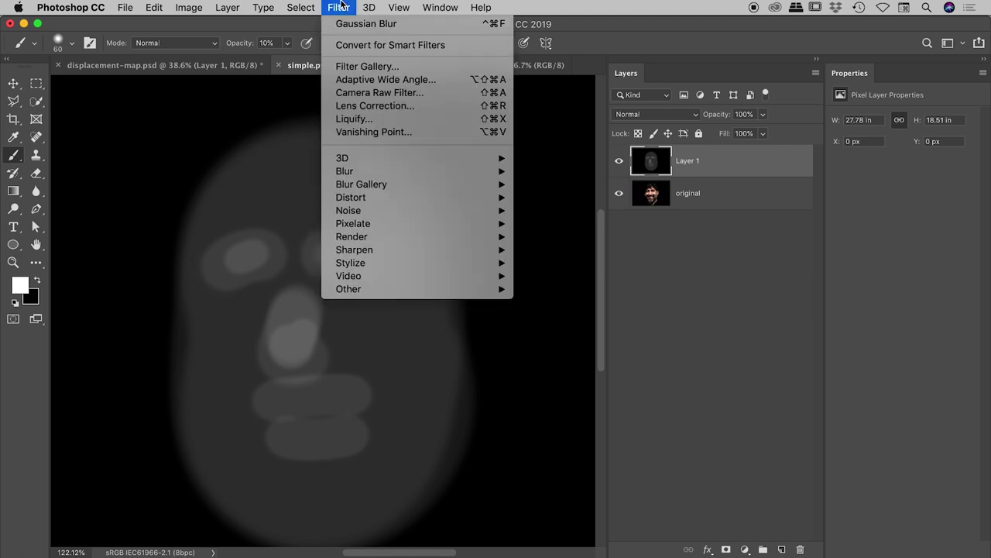
mouse_move(377, 170)
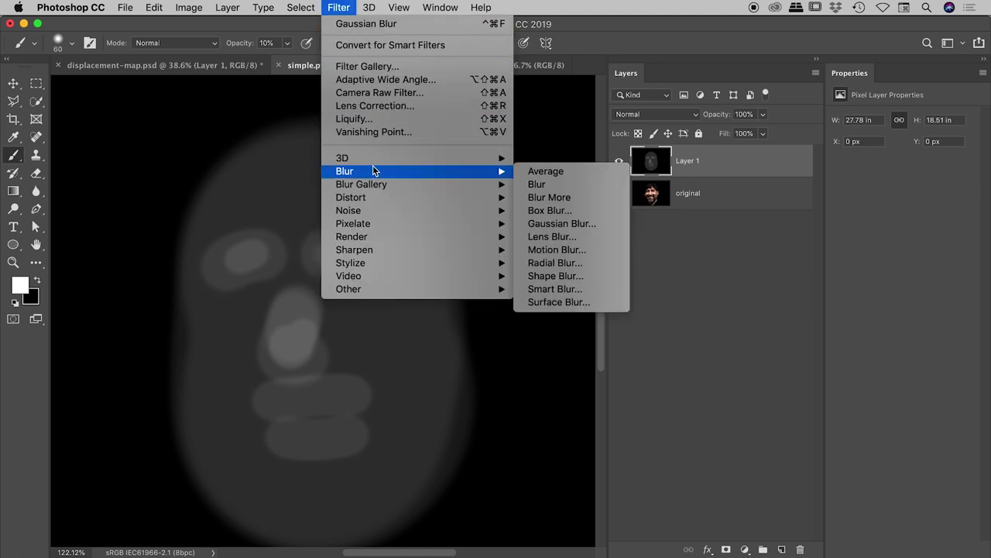
click(590, 222)
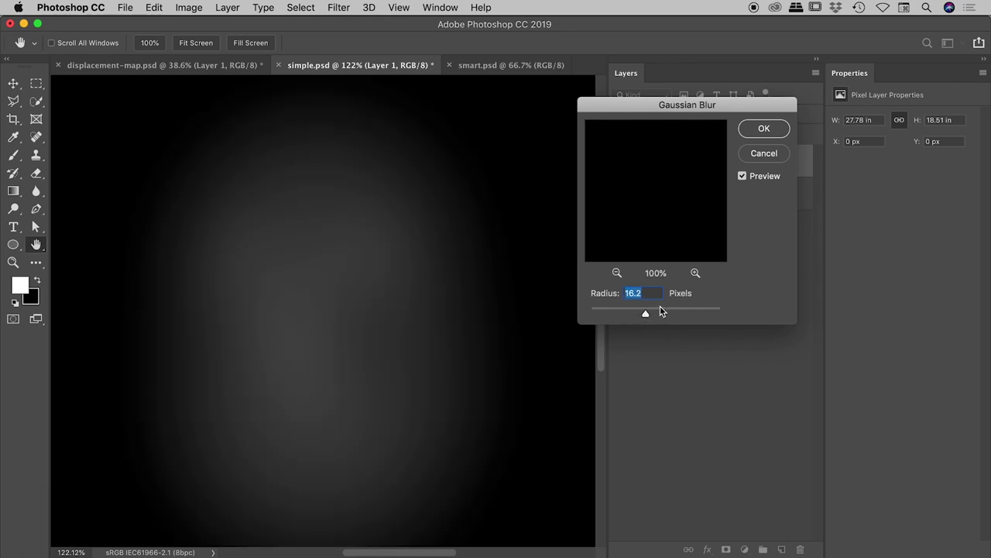
click(764, 129)
key(b)
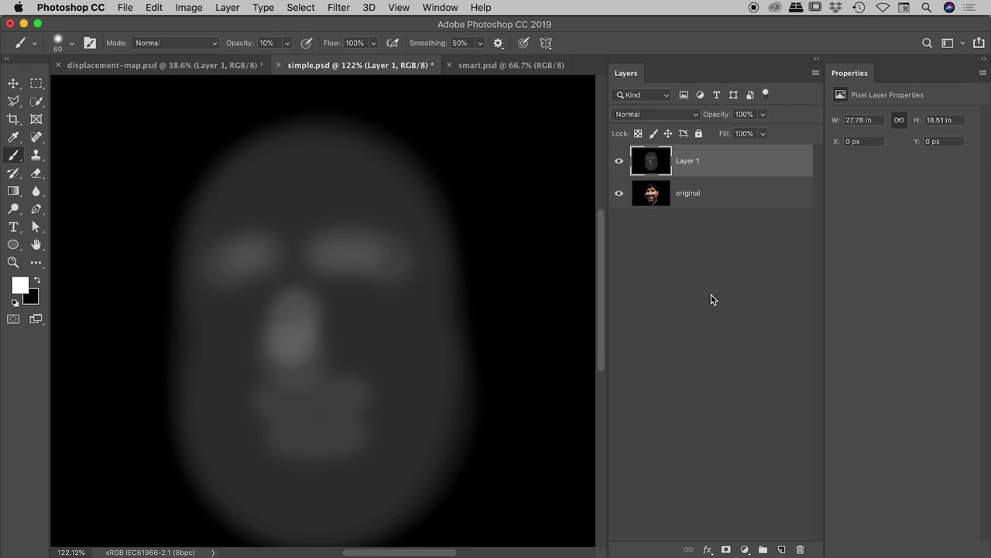
click(619, 162)
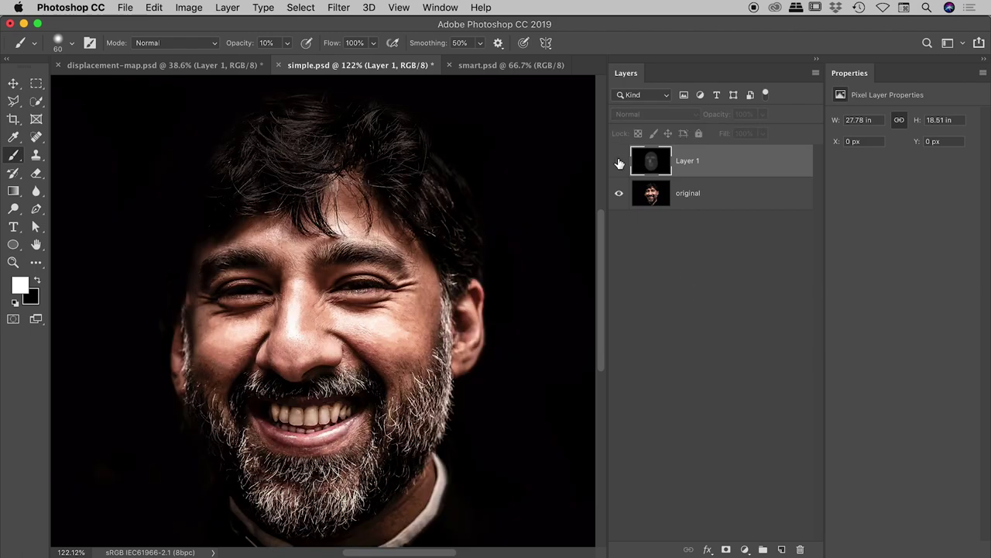
- Compare the painted Layer 1 with the original photo, and review the more detailed map in displacement-map.psd
click(619, 161)
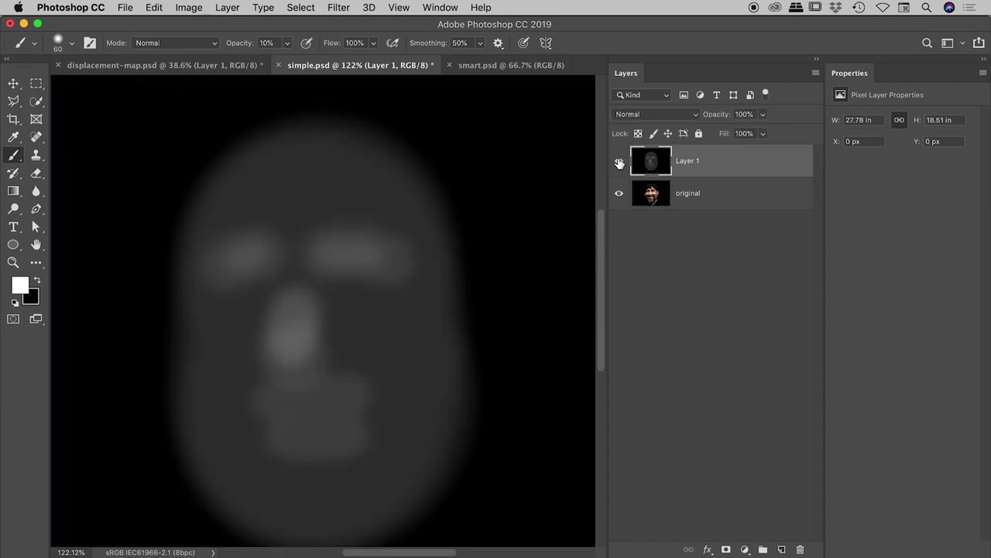
click(619, 162)
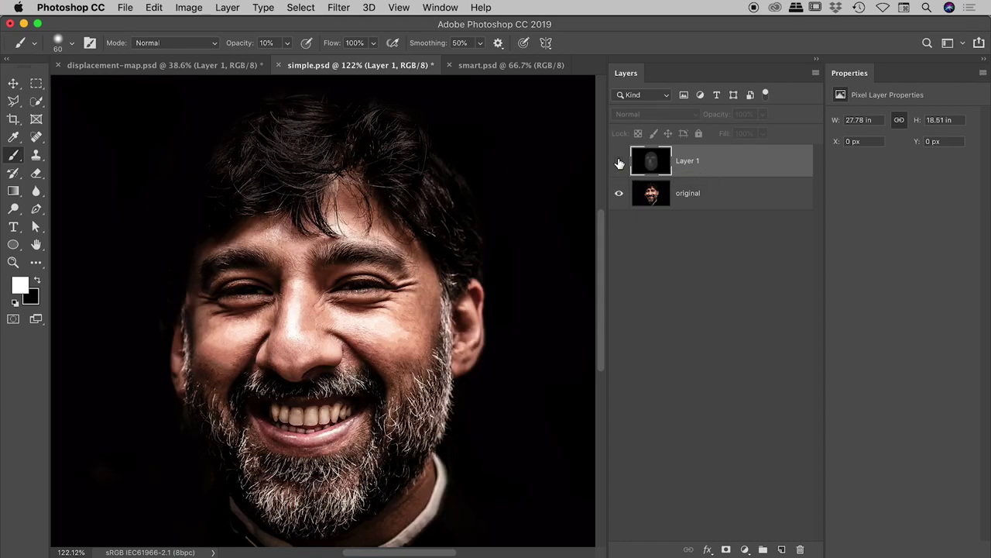
click(619, 161)
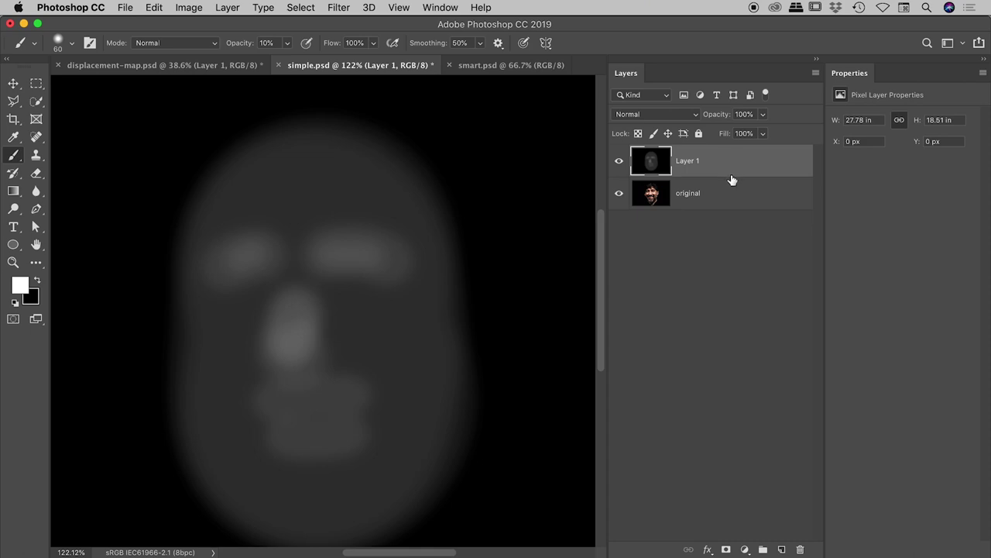
click(193, 67)
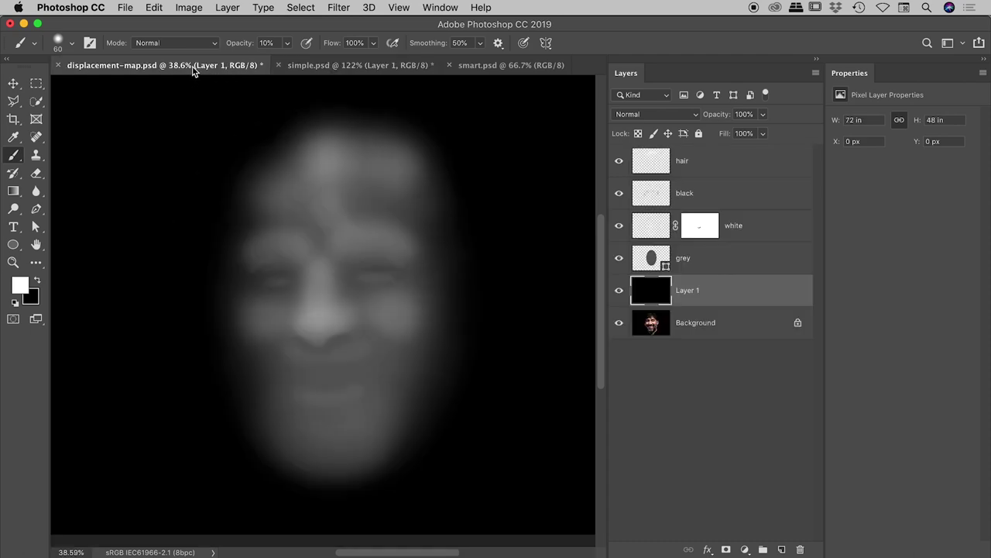
click(703, 381)
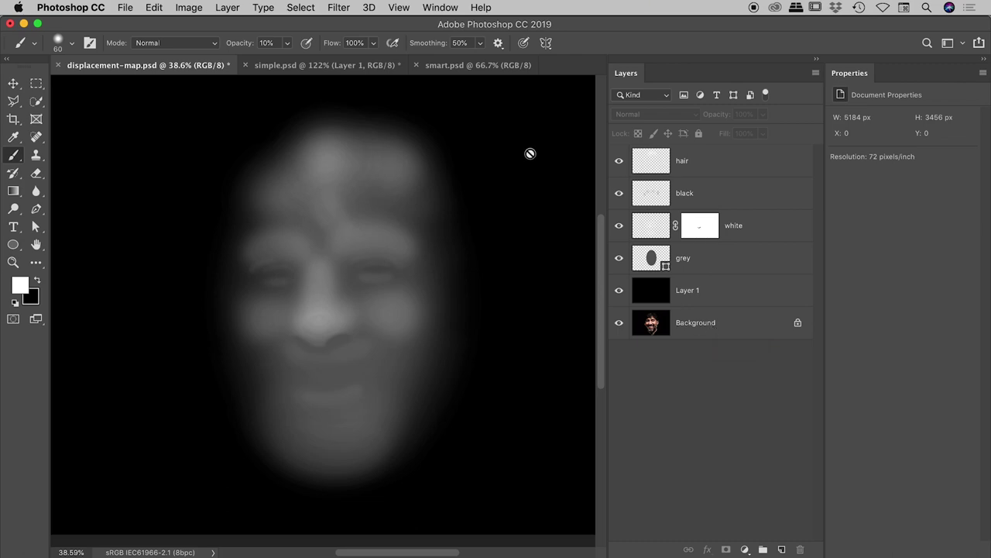
- In smart.psd, show the black base layer group and add a black-filled layer inside it at 73% opacity
click(476, 68)
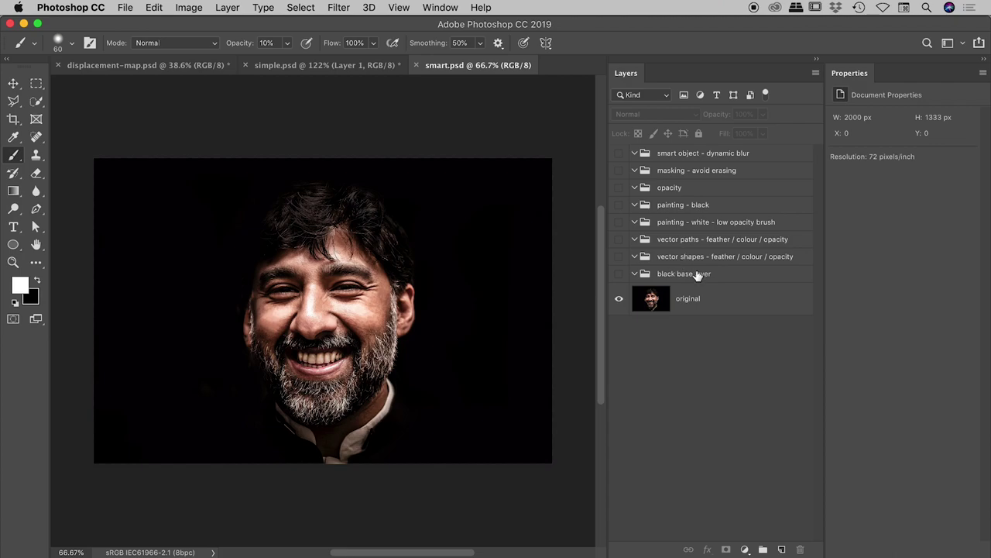
click(618, 274)
click(742, 280)
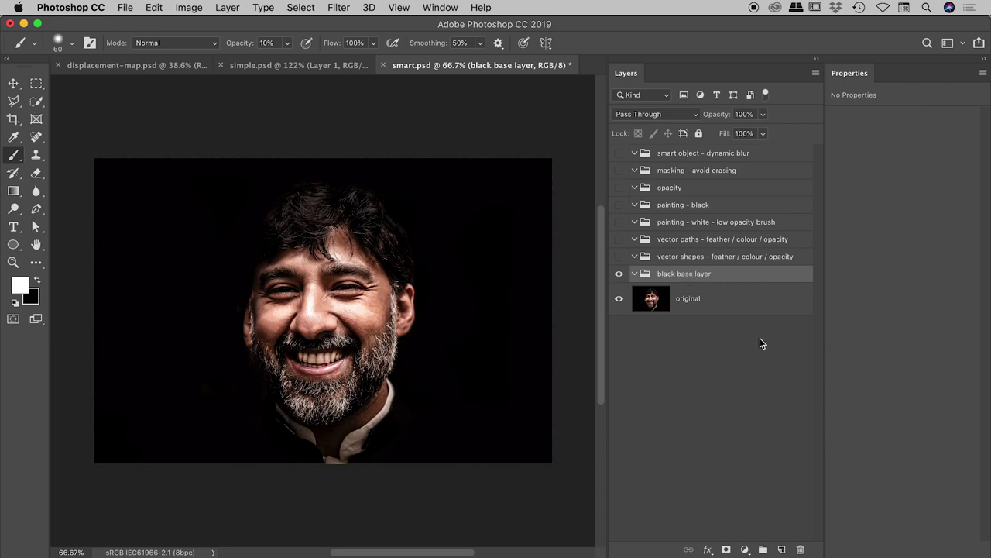
key(super+alt+shift+n)
key(super+BackSpace)
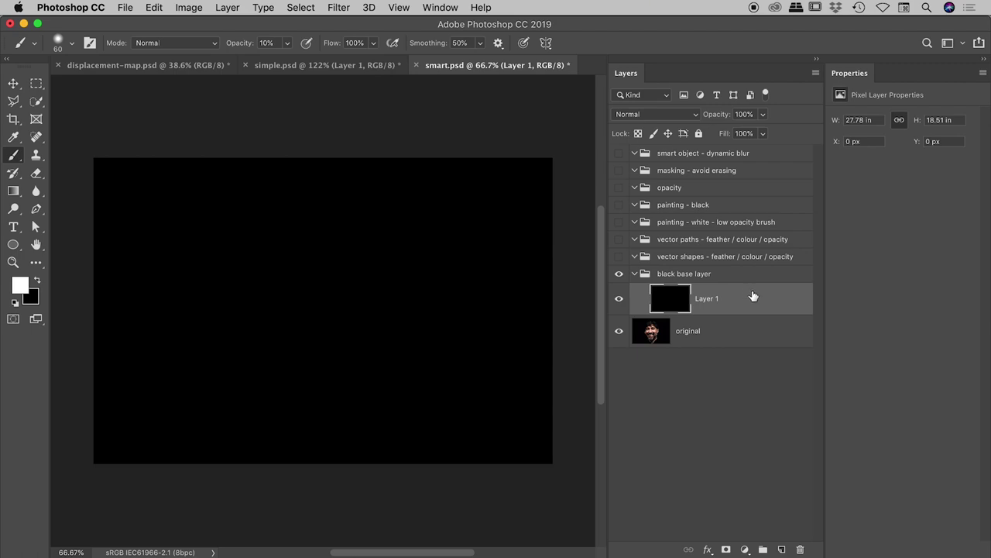
drag(715, 117, 698, 115)
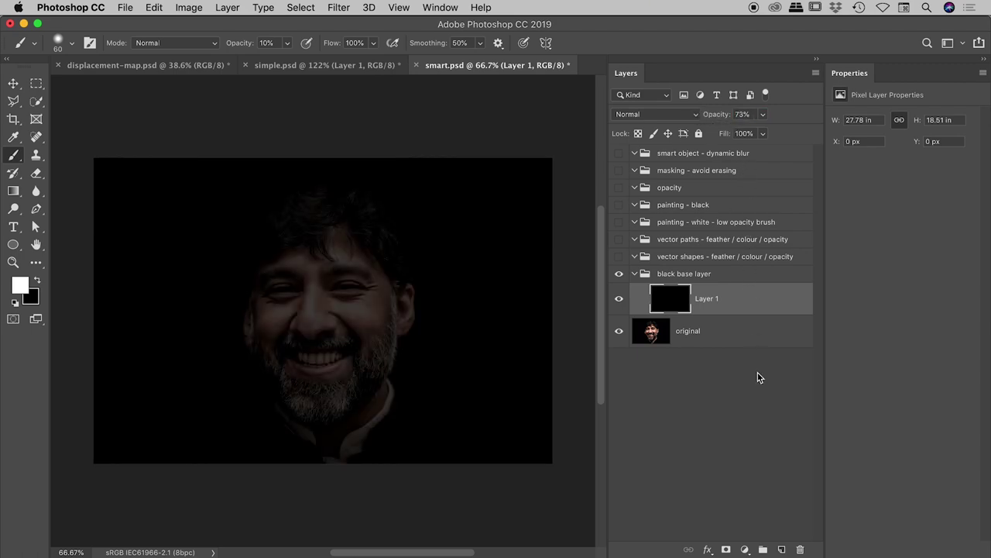
- Show the vector shapes group and draw a grey-filled ellipse shape about 659 by 984 px over the face inside it
click(619, 256)
click(690, 262)
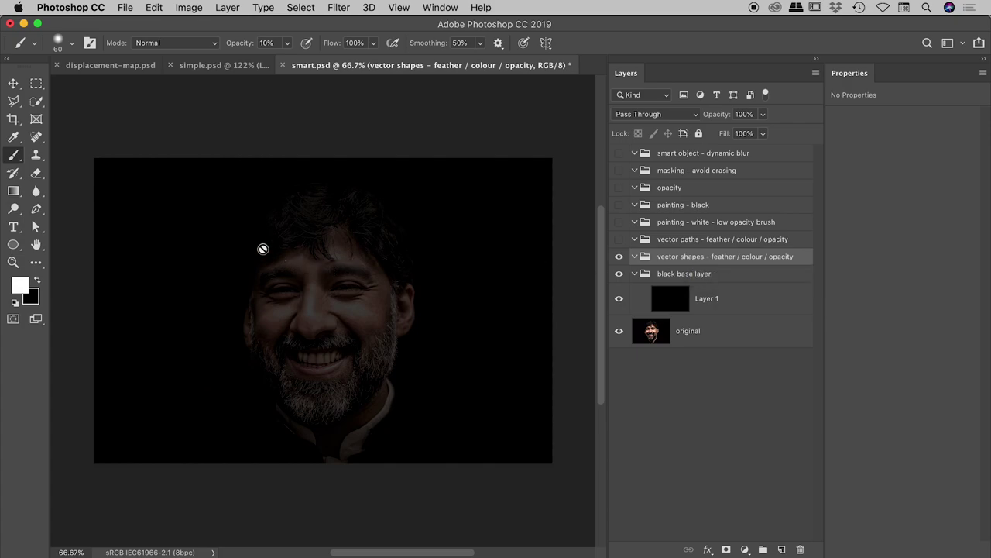
drag(13, 244, 79, 269)
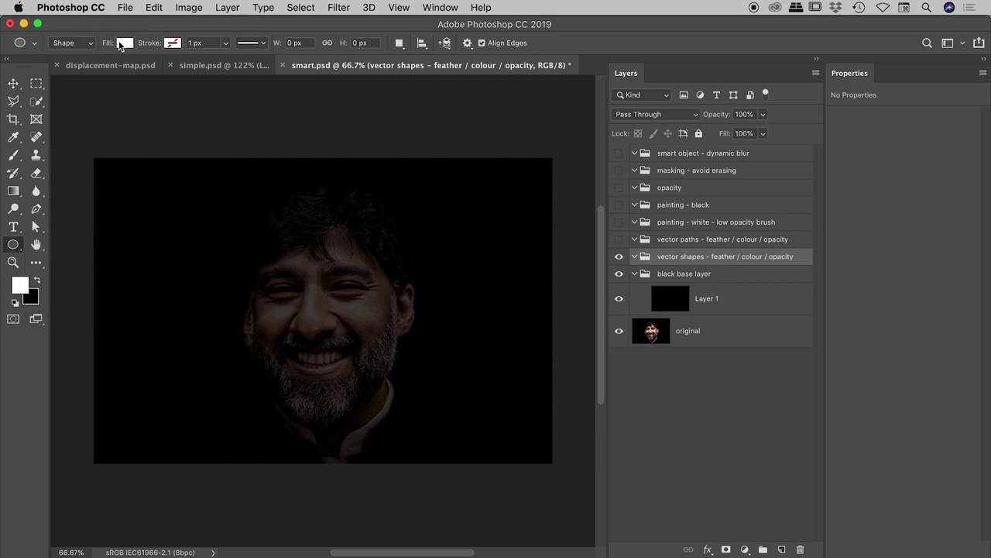
click(127, 44)
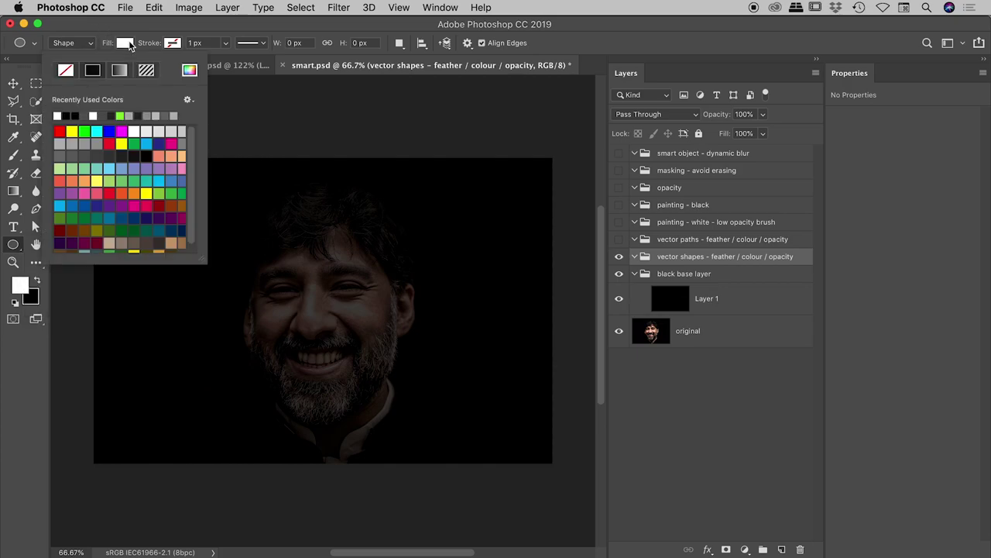
click(82, 144)
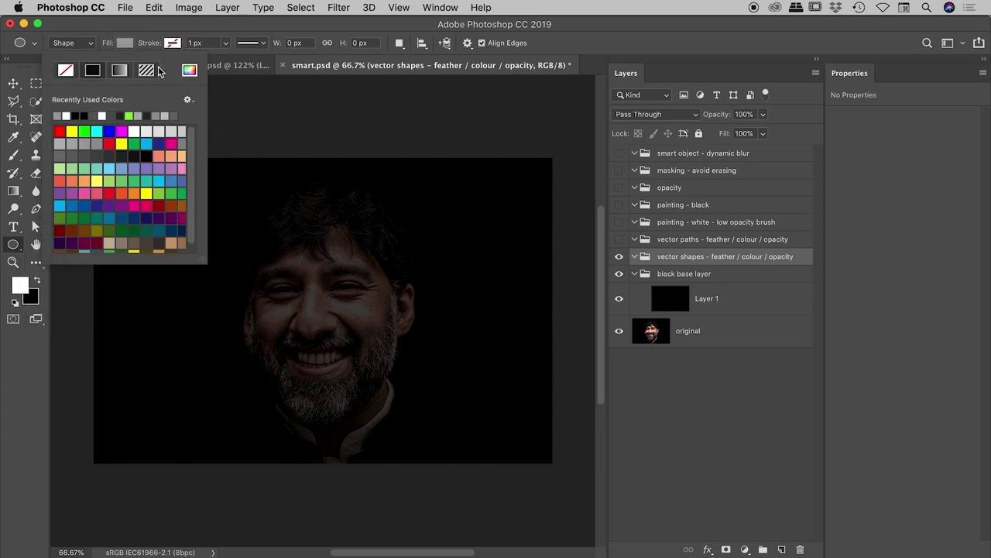
click(179, 31)
click(78, 44)
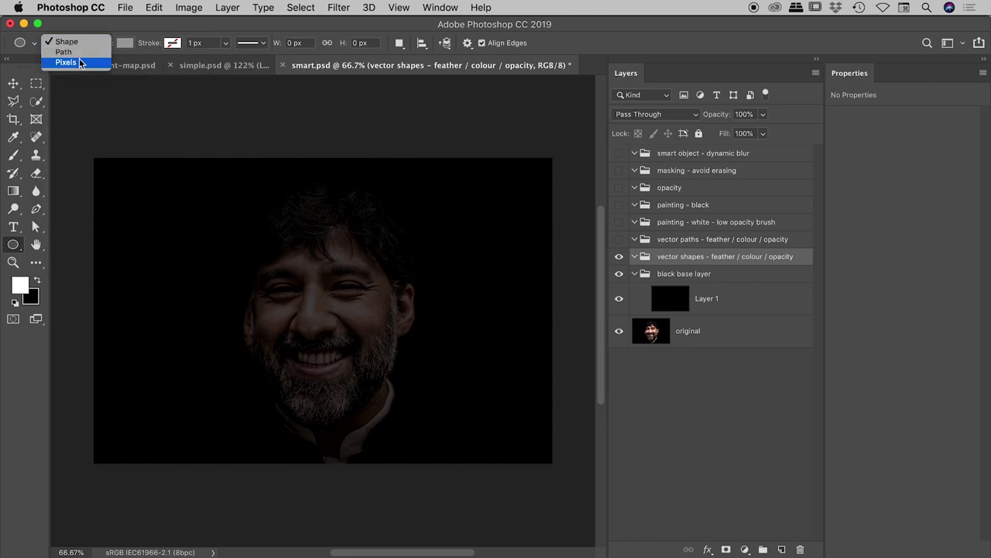
click(96, 32)
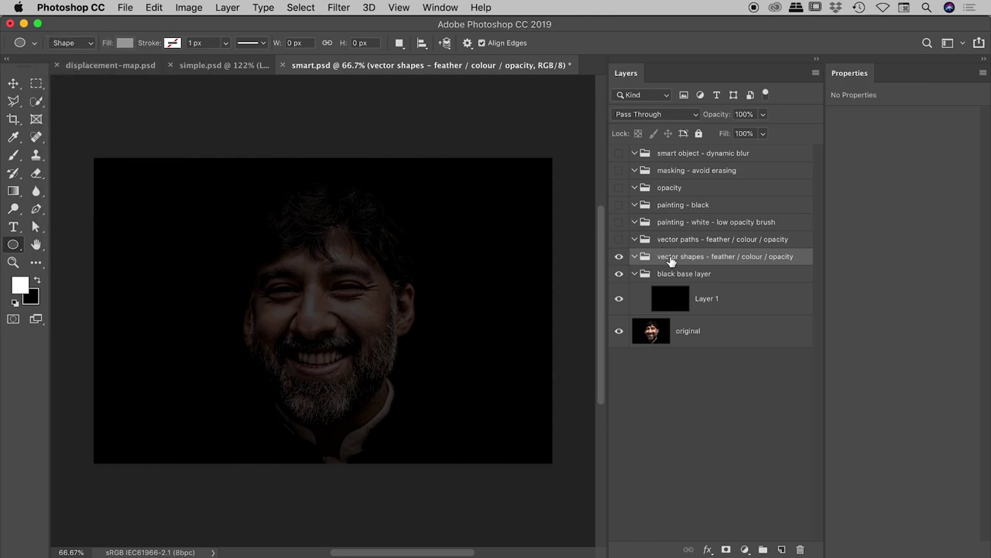
drag(251, 199, 401, 423)
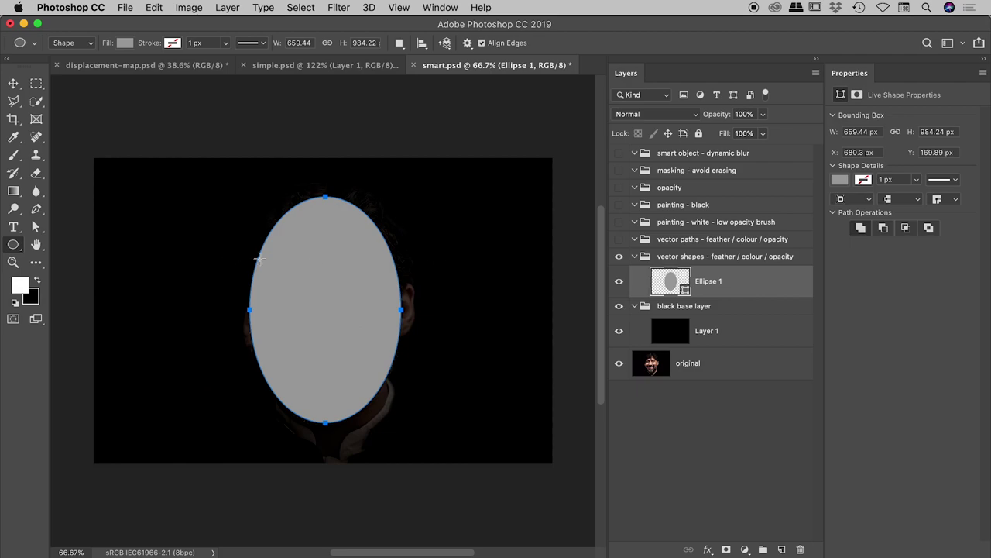
- Darken the ellipse's fill colour to #737373
double_click(678, 280)
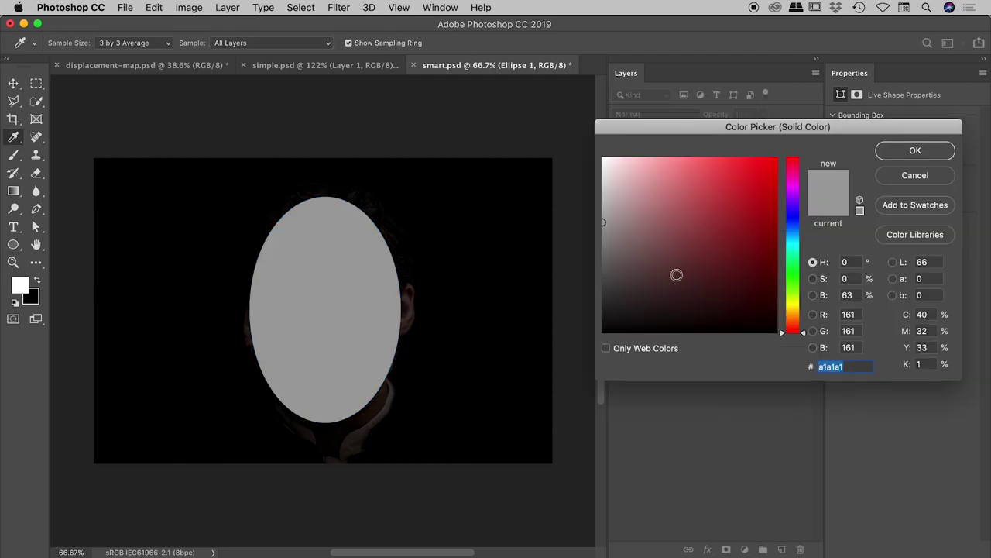
drag(618, 231, 579, 247)
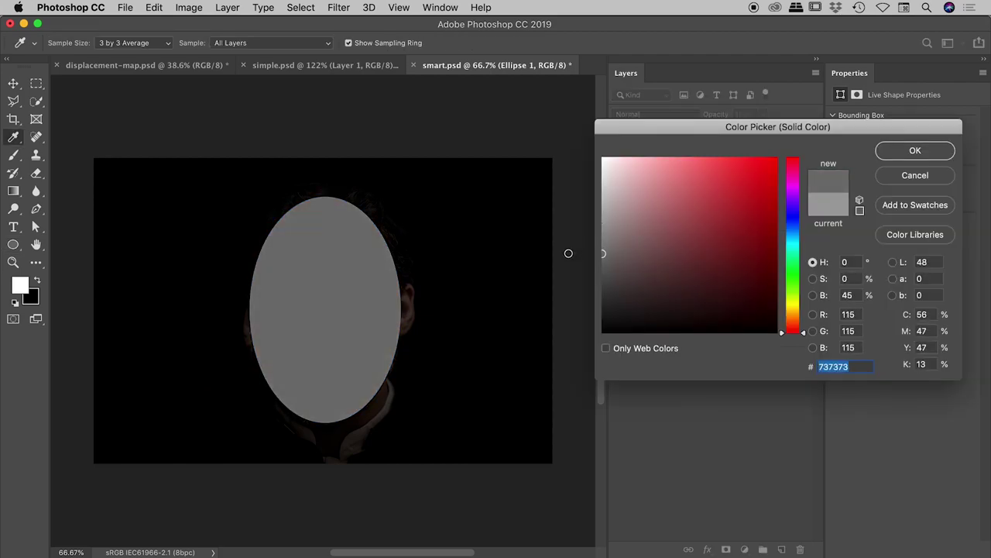
click(900, 157)
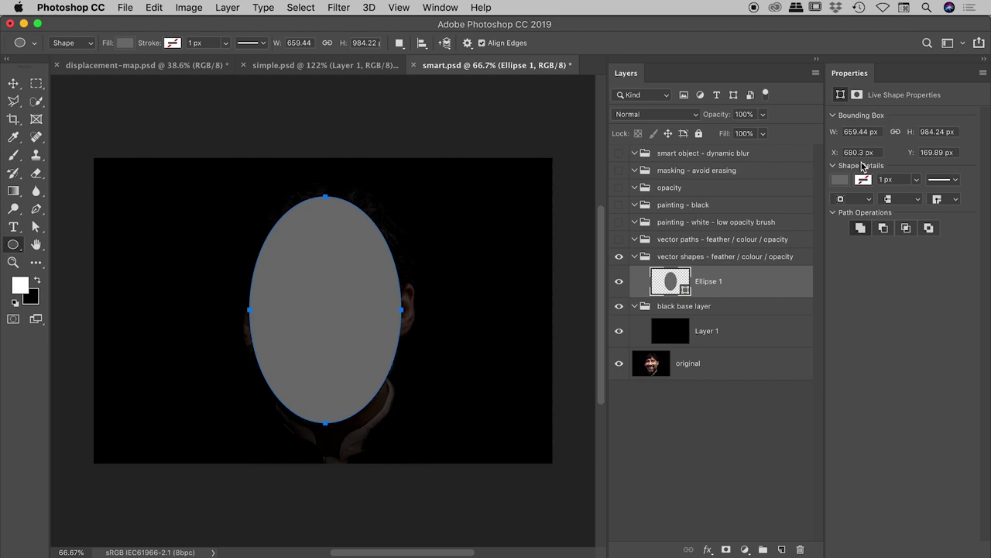
- Feather the ellipse by 68 px and lower its top edge so that it is about 936 px high
click(858, 94)
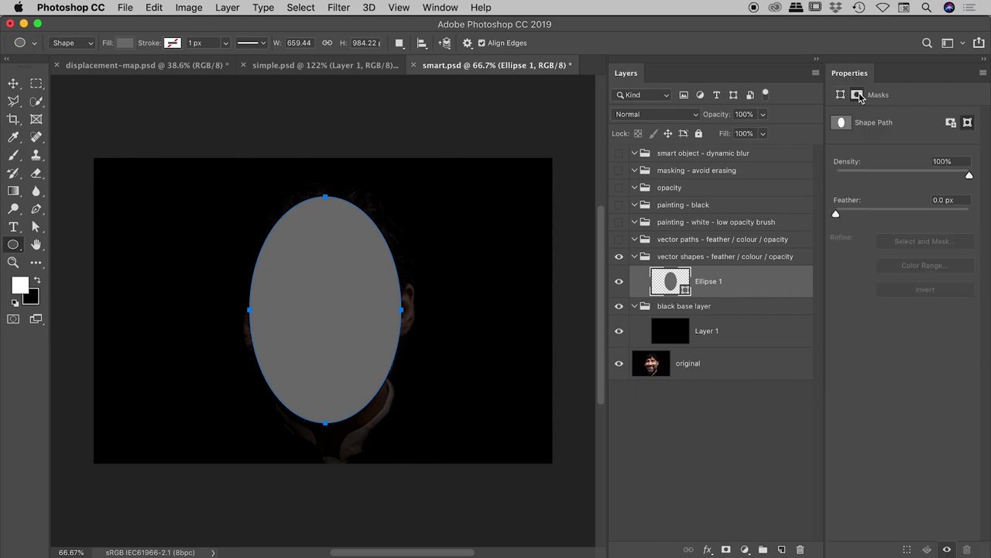
drag(837, 214, 894, 214)
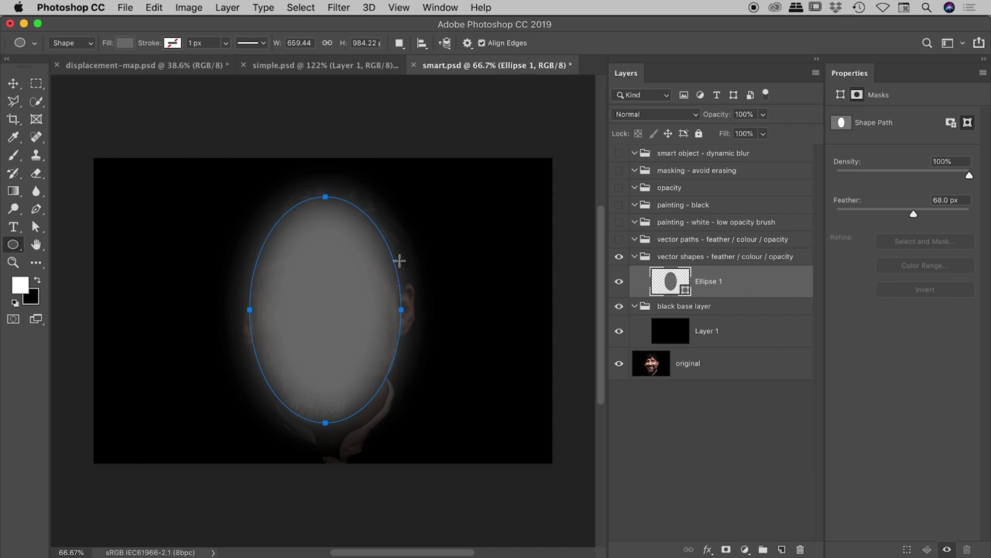
key(super+t)
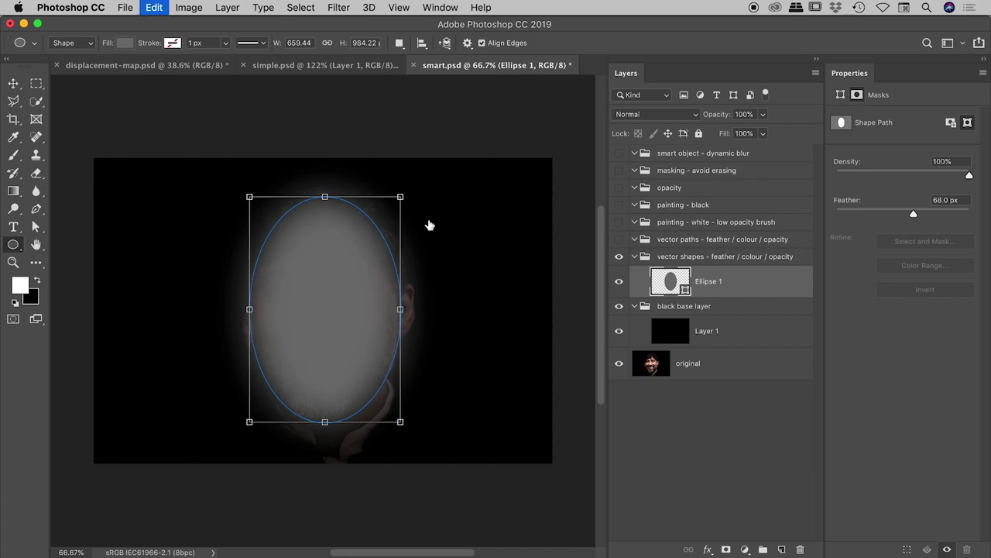
drag(327, 197, 328, 207)
key(Return)
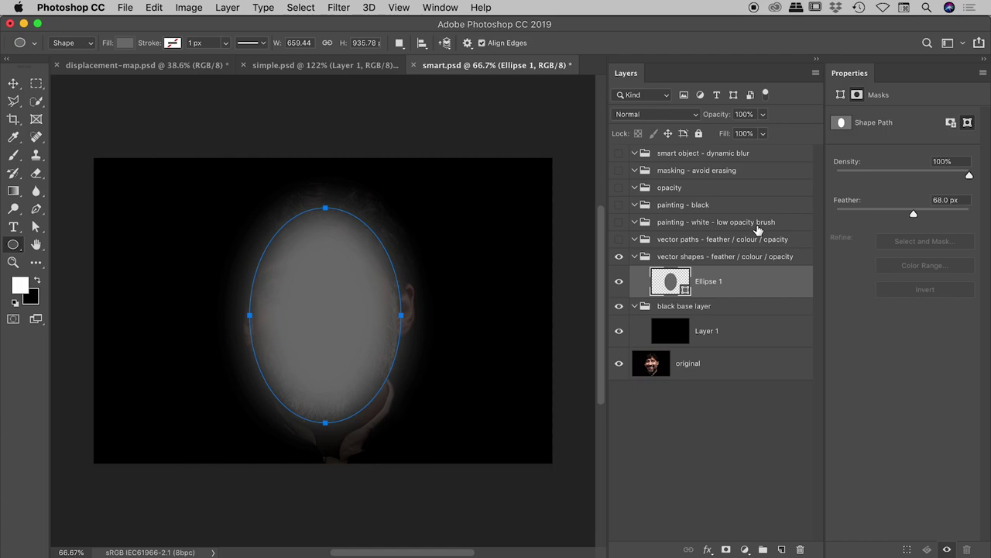
- Set the opacity of the black Layer 1 in the black base layer group to 100%
click(769, 282)
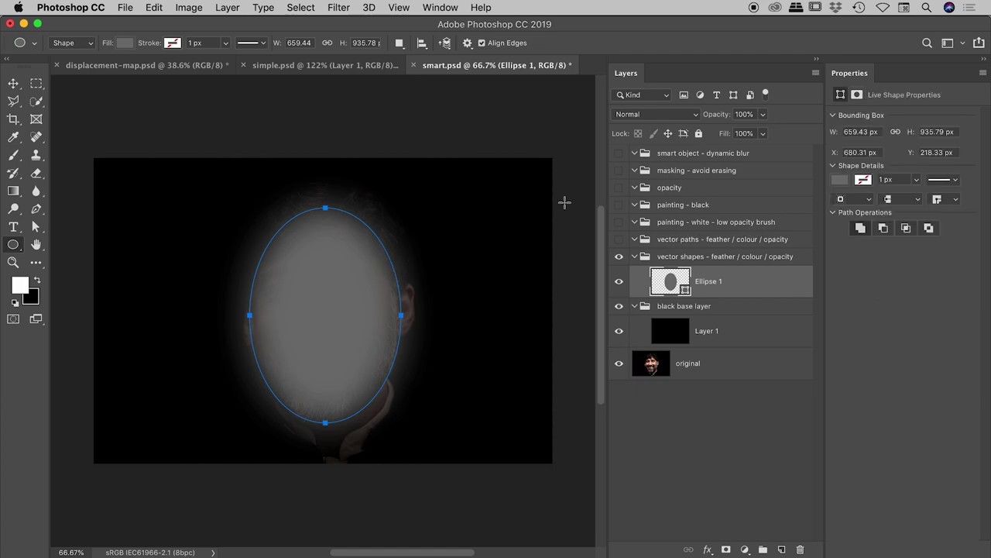
mouse_move(722, 117)
mouse_down()
mouse_move(701, 114)
mouse_move(732, 116)
mouse_up()
click(670, 259)
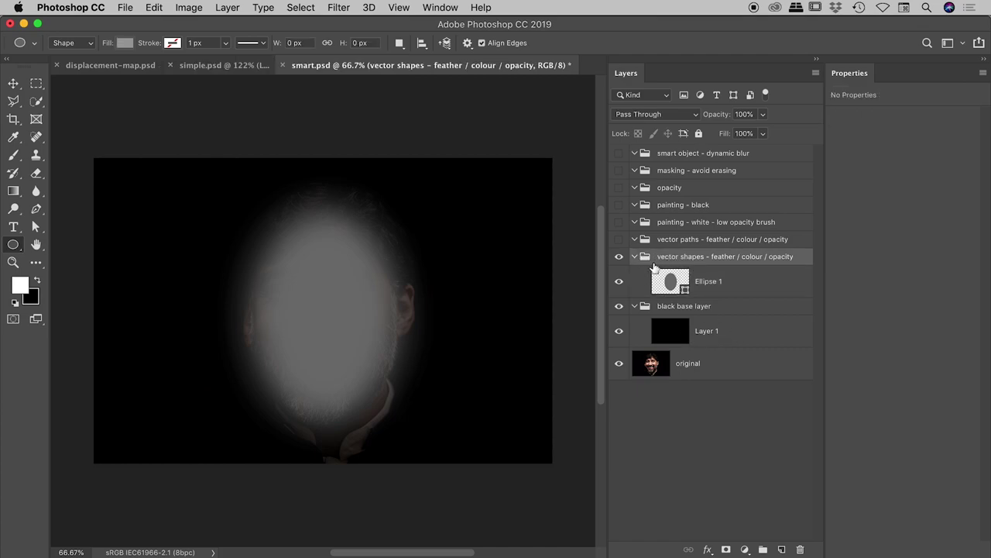
click(709, 333)
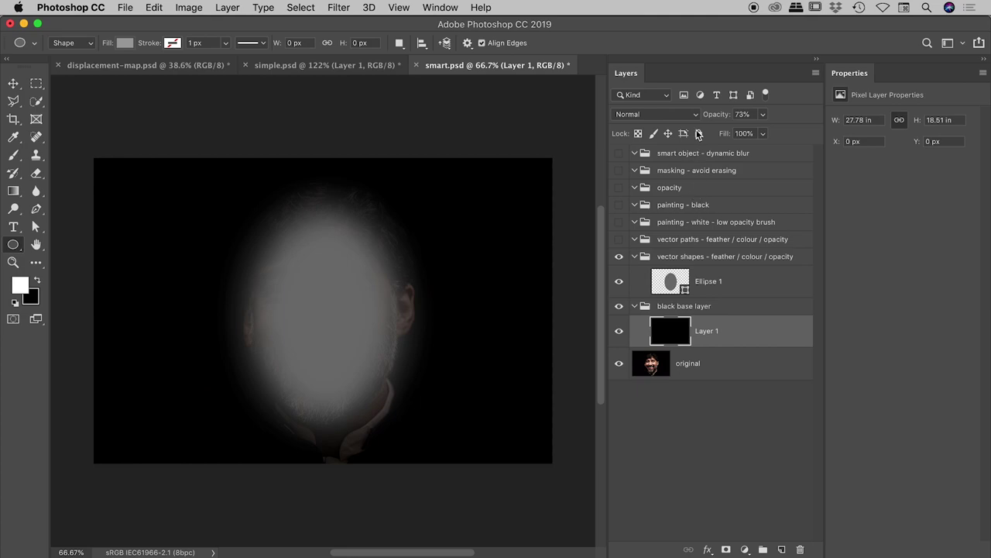
drag(712, 117, 751, 116)
- Overlay a copy of the original photo at 66% opacity above all groups for comparison, and delete the copy
click(710, 367)
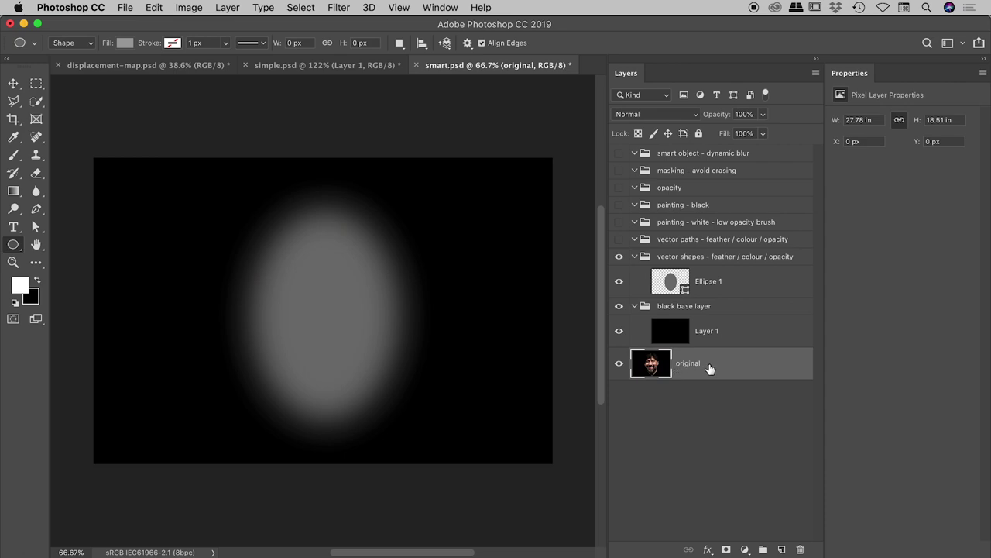
key(super+j)
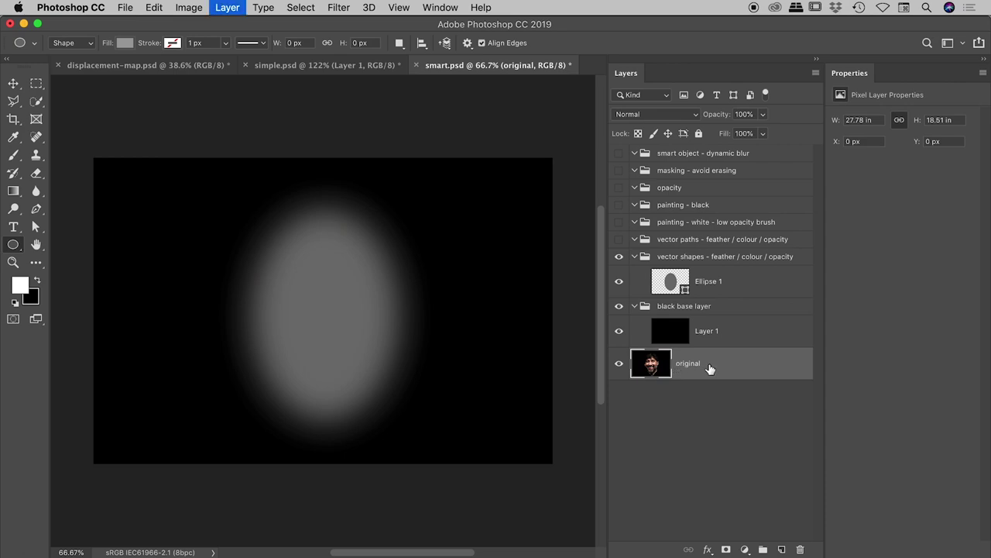
key(shift+super+bracketright)
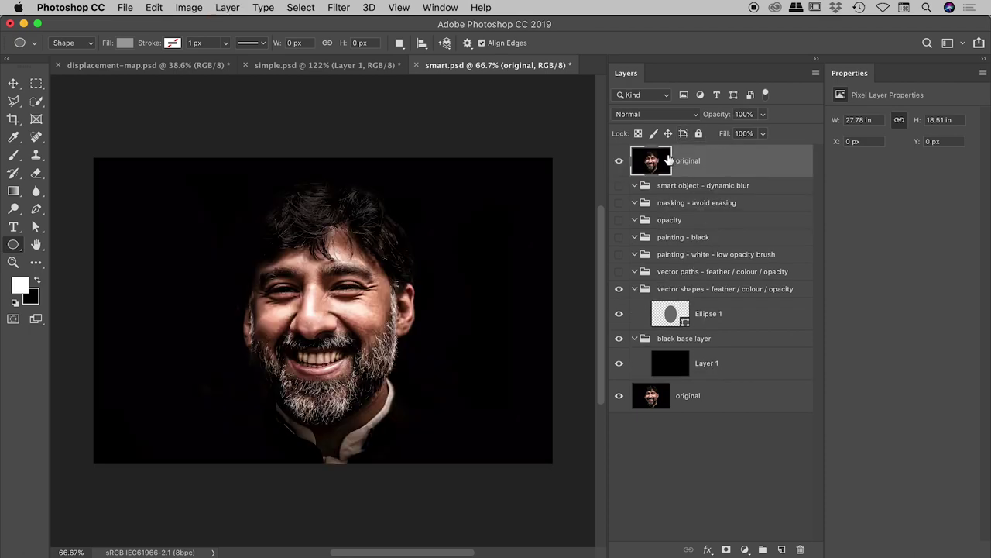
drag(720, 118, 696, 112)
click(619, 161)
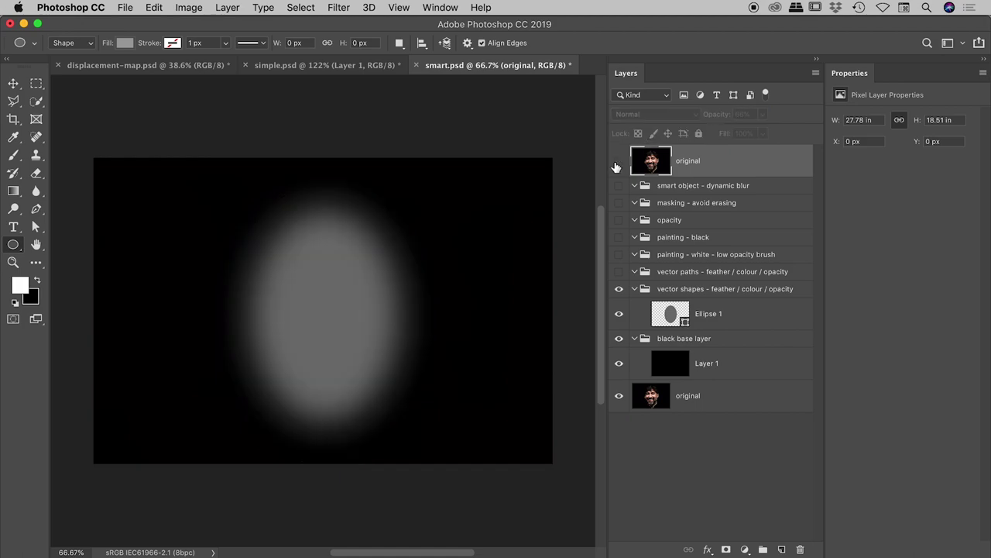
click(619, 162)
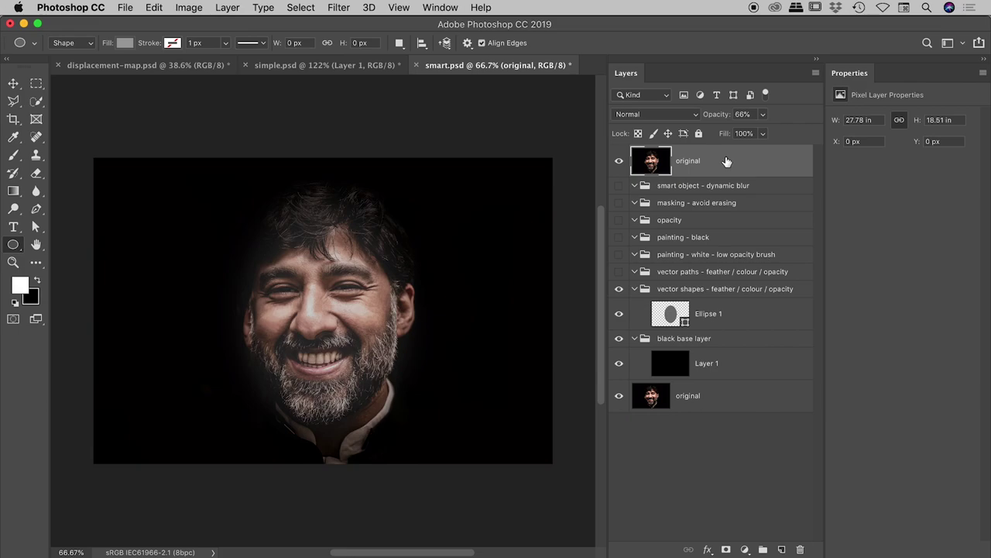
key(Delete)
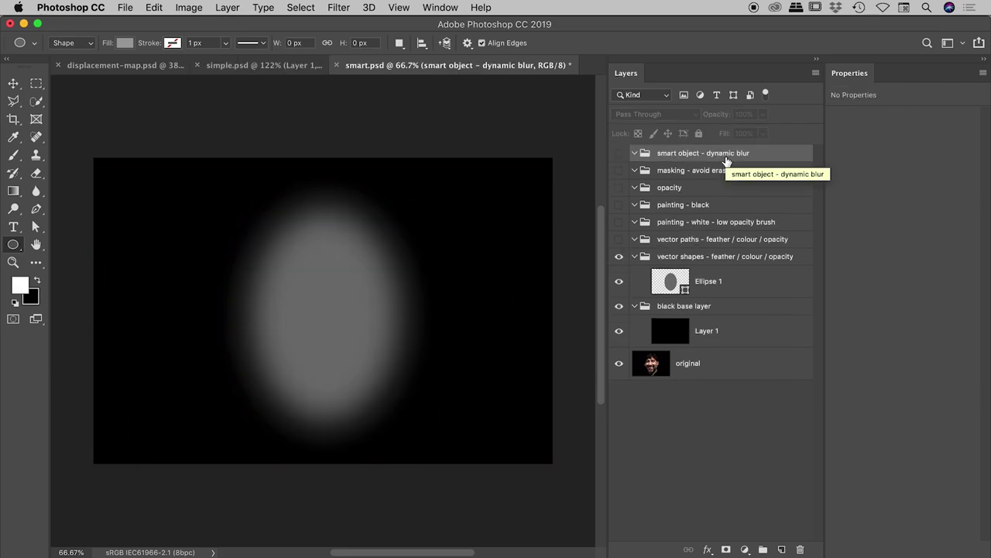
- Show the vector paths group and draw a white, curved eyebrow shape about 236 px wide and 63 px high in it with the Pen tool
click(619, 240)
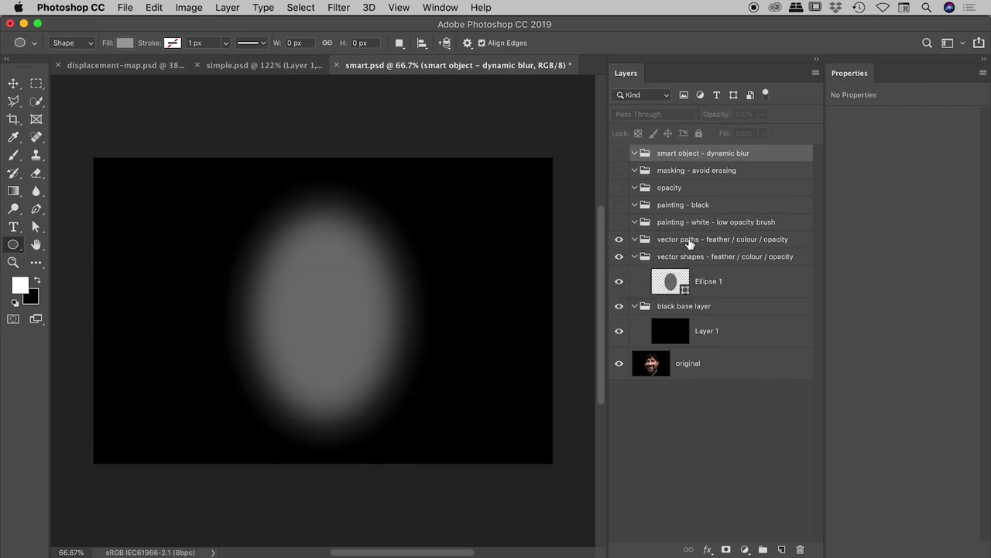
click(690, 242)
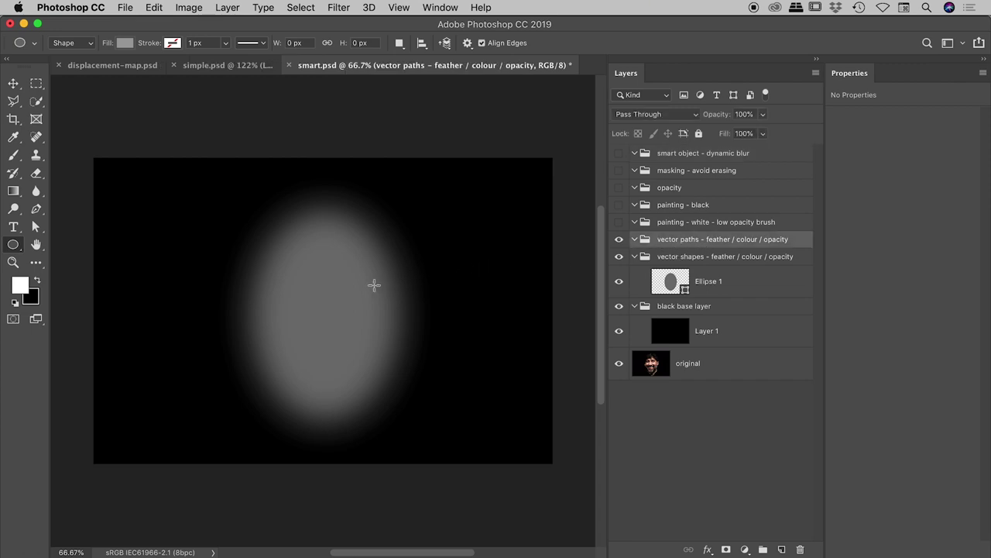
drag(343, 282, 394, 286)
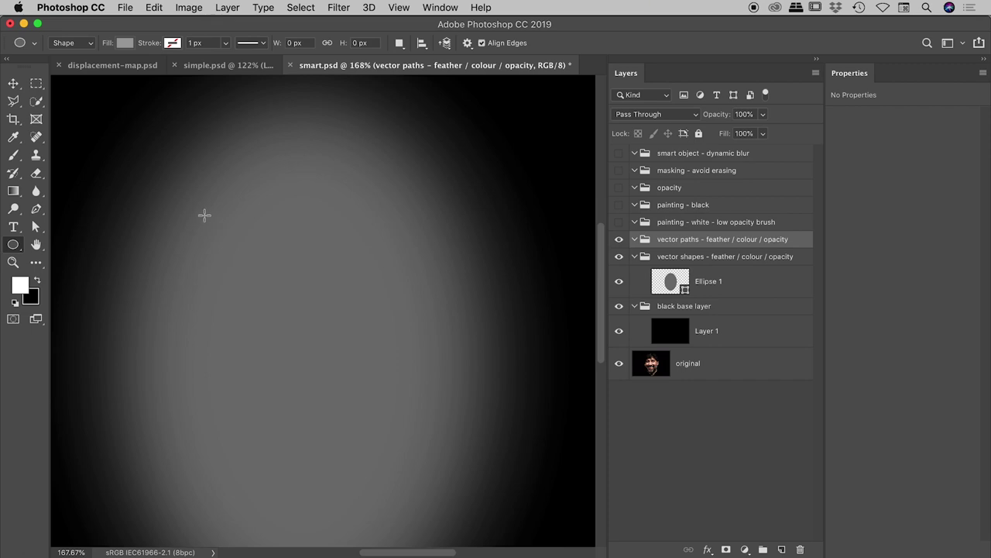
click(36, 208)
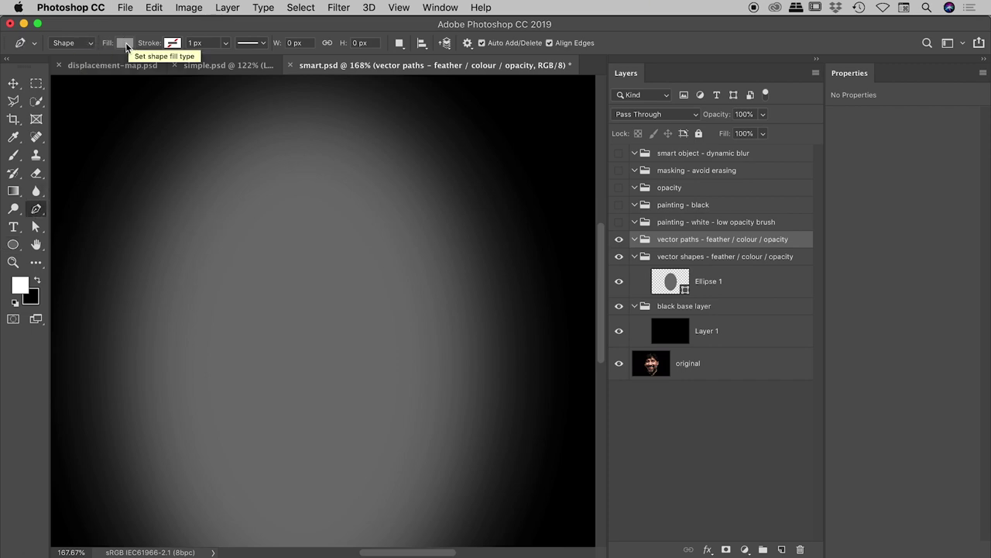
click(126, 47)
click(101, 113)
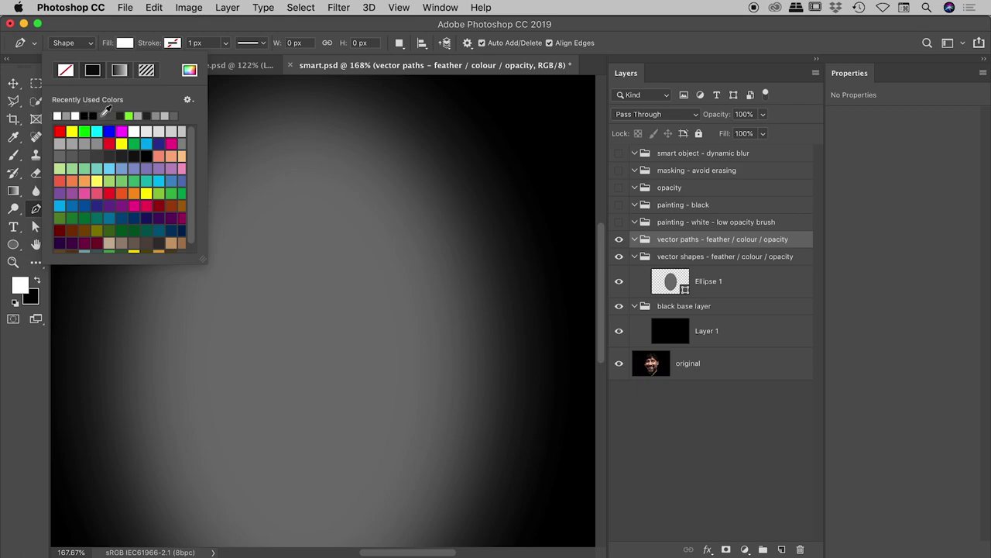
click(176, 28)
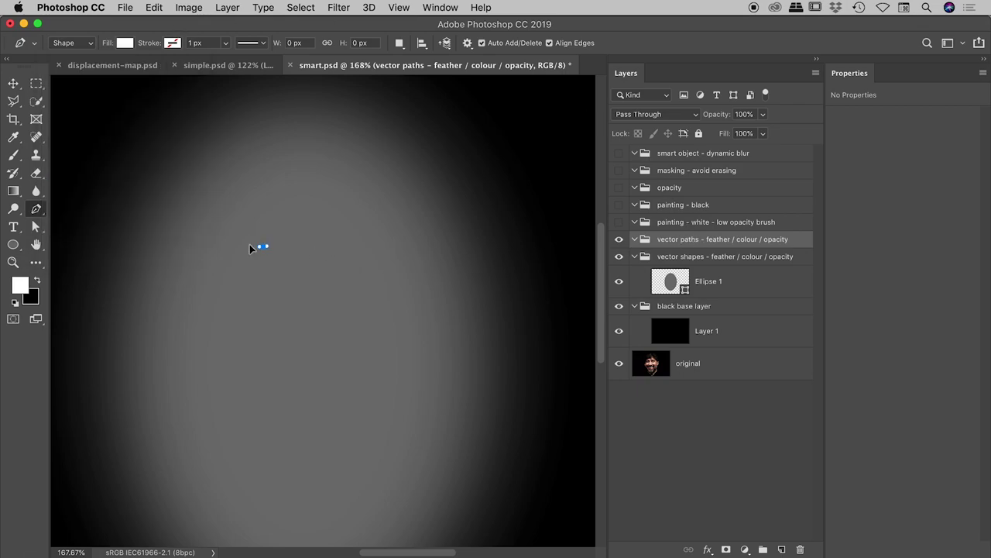
drag(160, 275, 244, 237)
click(263, 247)
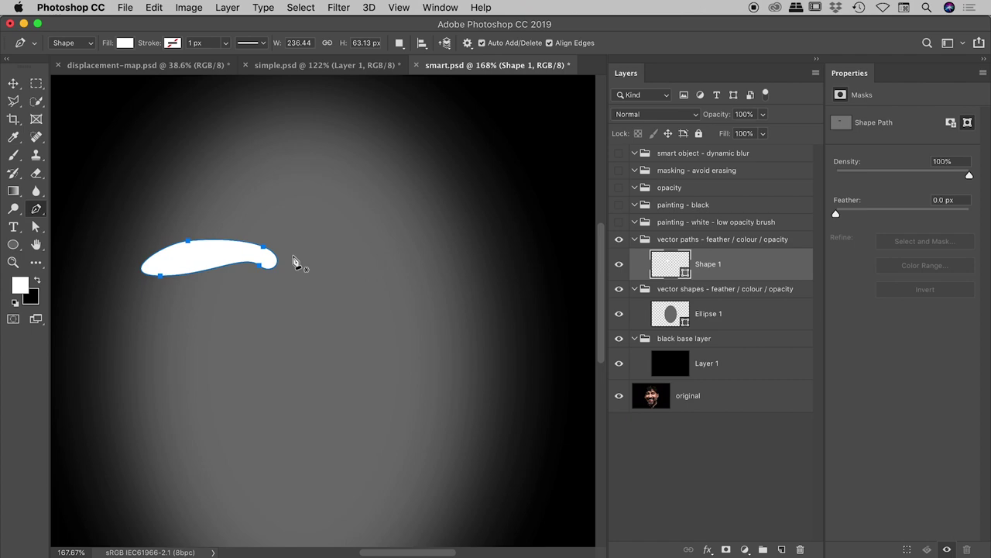
- Feather the white eyebrow shape by 20.2 px and set its layer opacity to 70%
click(874, 215)
drag(882, 214, 895, 212)
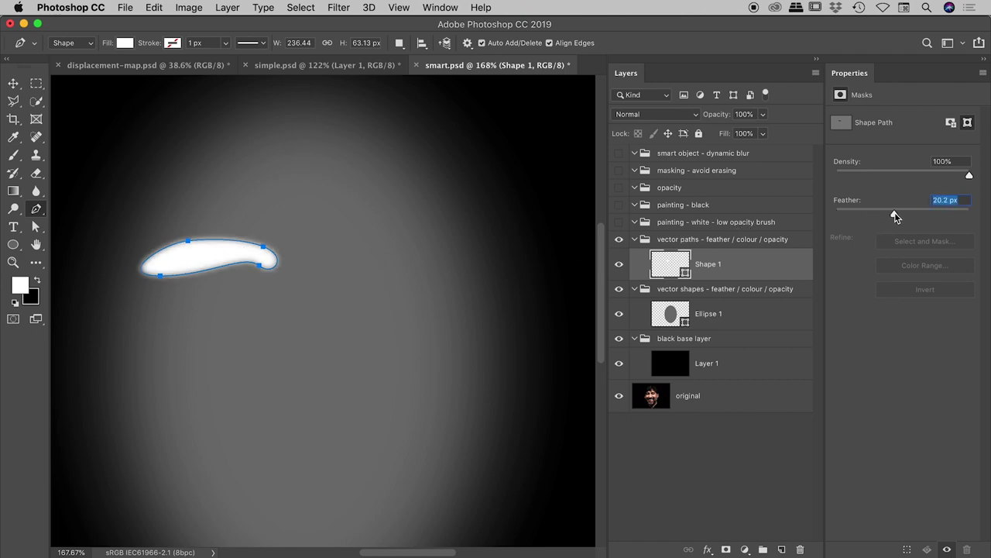
drag(721, 117, 702, 119)
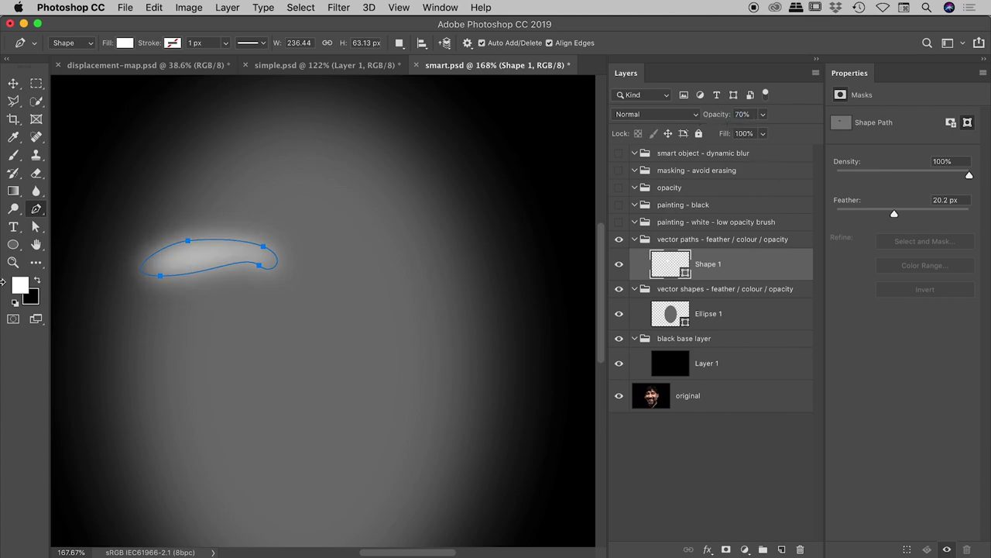
- Reshape the inner end of the eyebrow path by moving its anchor points, making the shape about 252 px wide
click(36, 229)
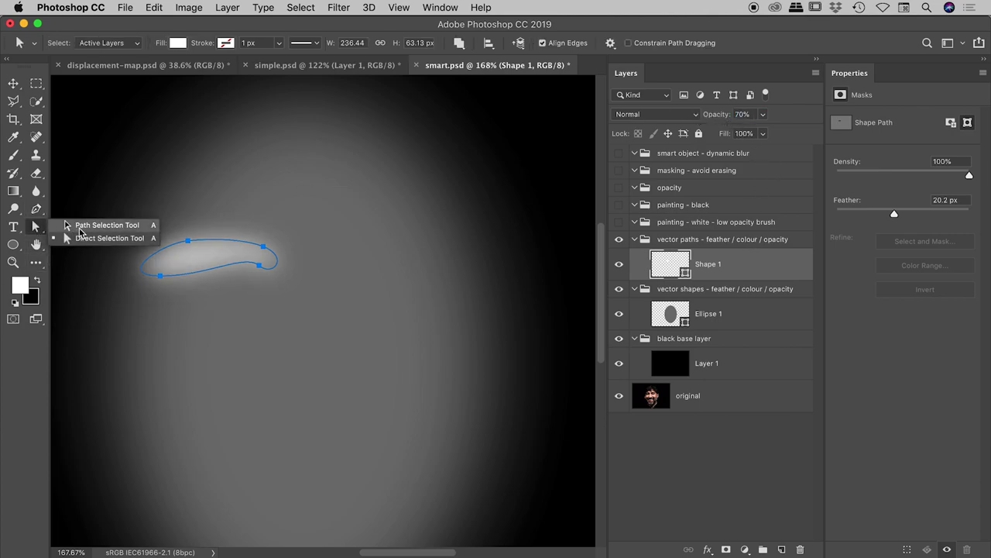
click(80, 237)
click(293, 220)
click(263, 247)
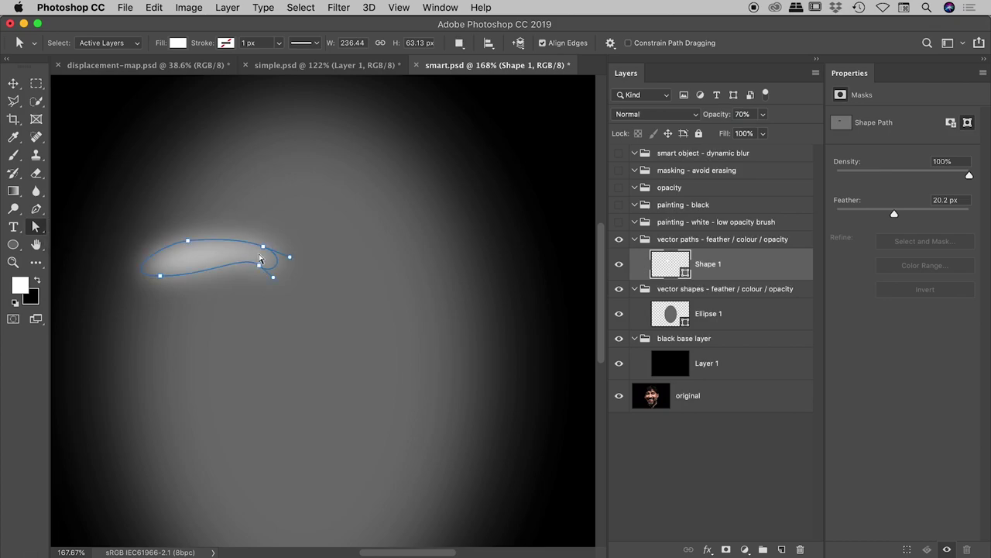
drag(266, 252, 250, 265)
click(262, 271)
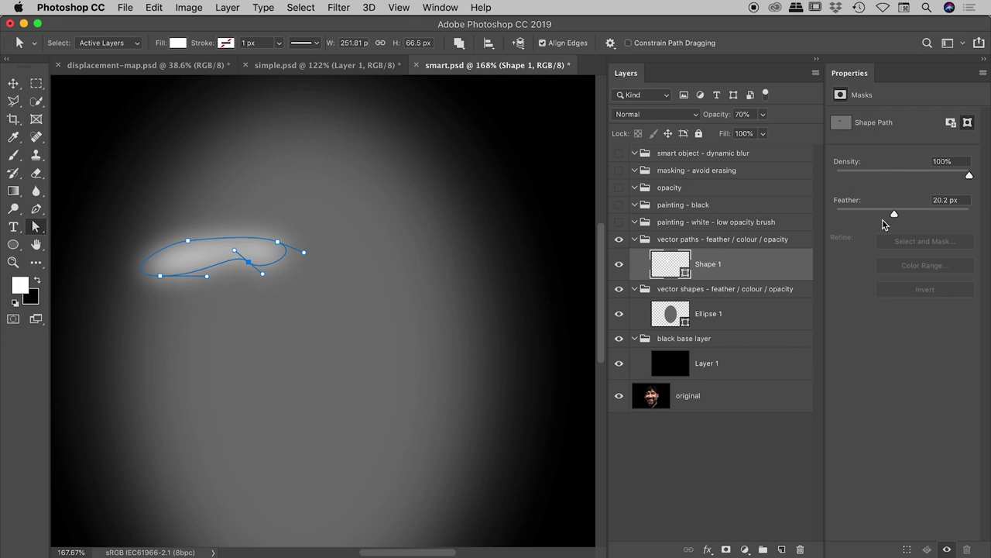
- Set the eyebrow shape's feather to 5.9 px and hide Shape 1
drag(878, 218, 875, 215)
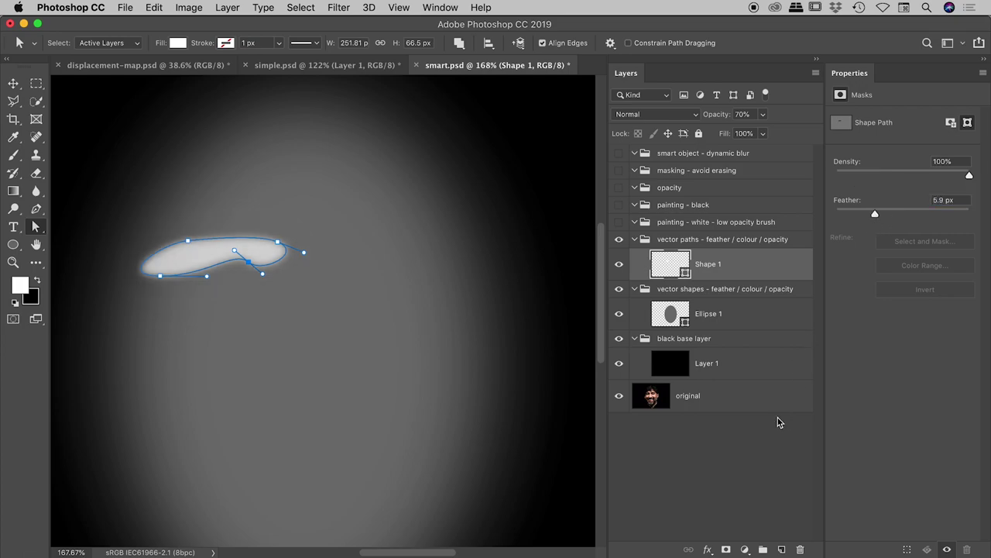
click(735, 449)
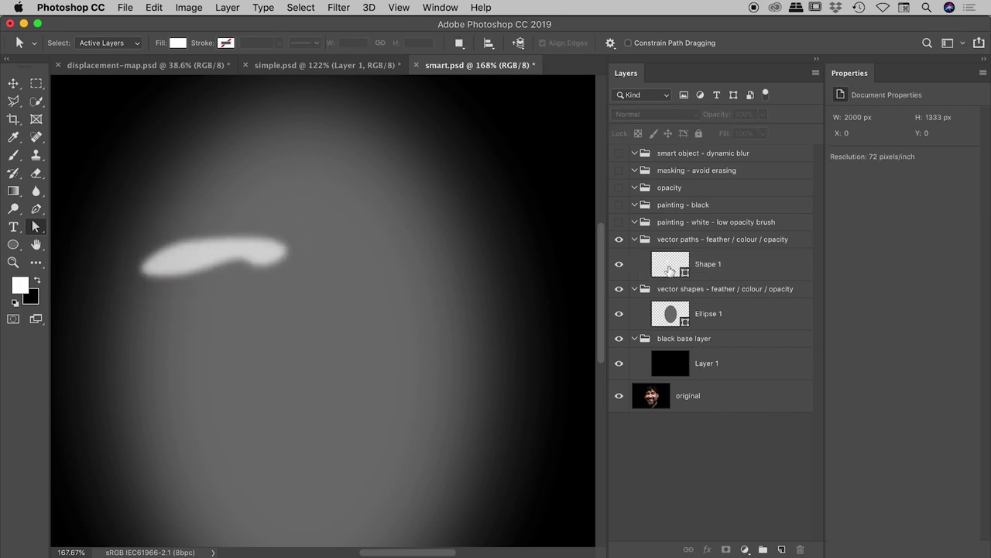
click(619, 265)
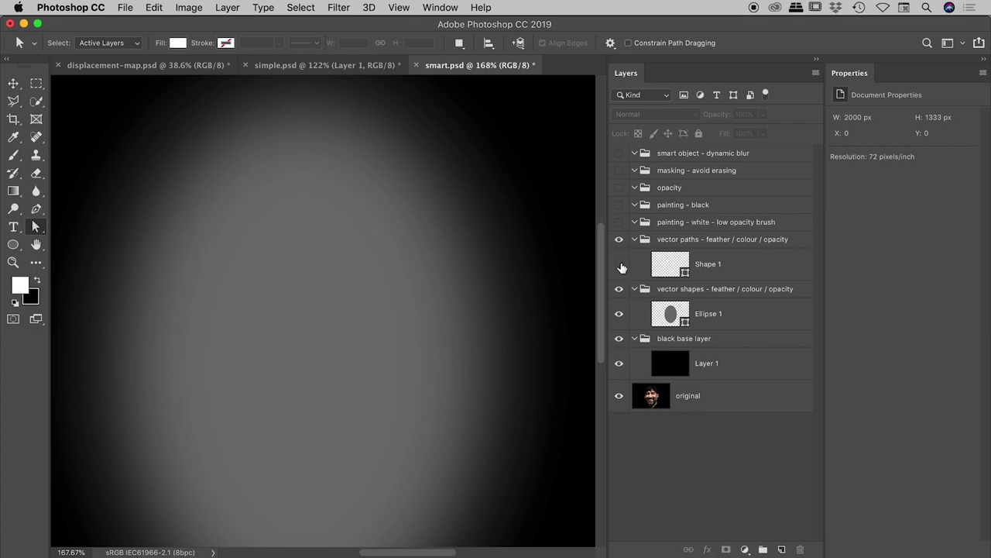
- Show the white painting group and paint a soft white brow arch on a new layer in it with a 90 px brush at 10% opacity
click(619, 222)
click(663, 226)
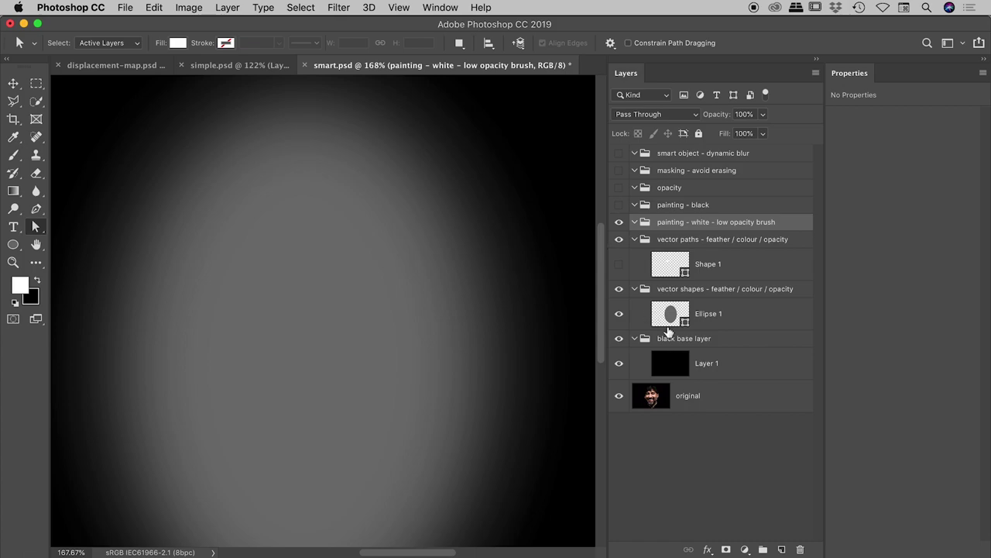
click(782, 550)
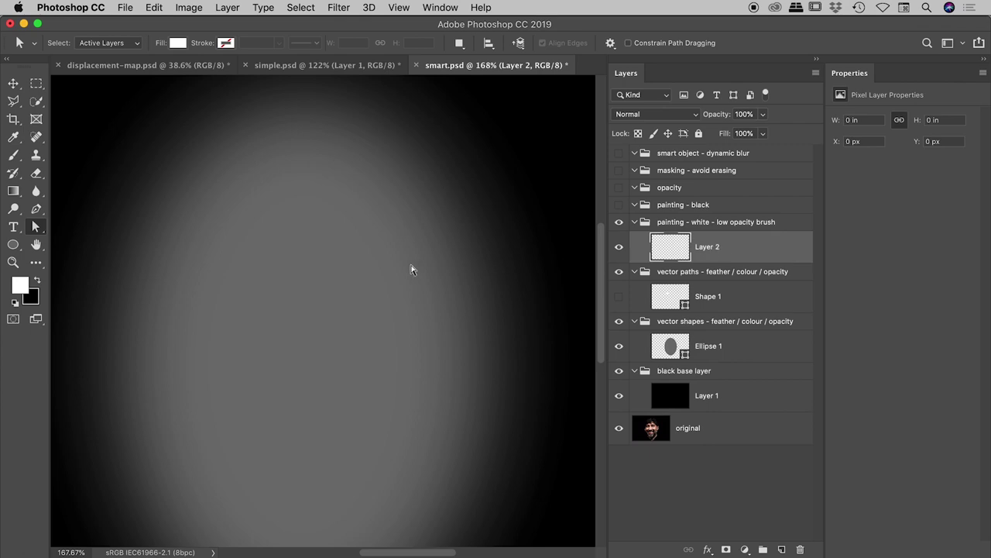
key(b)
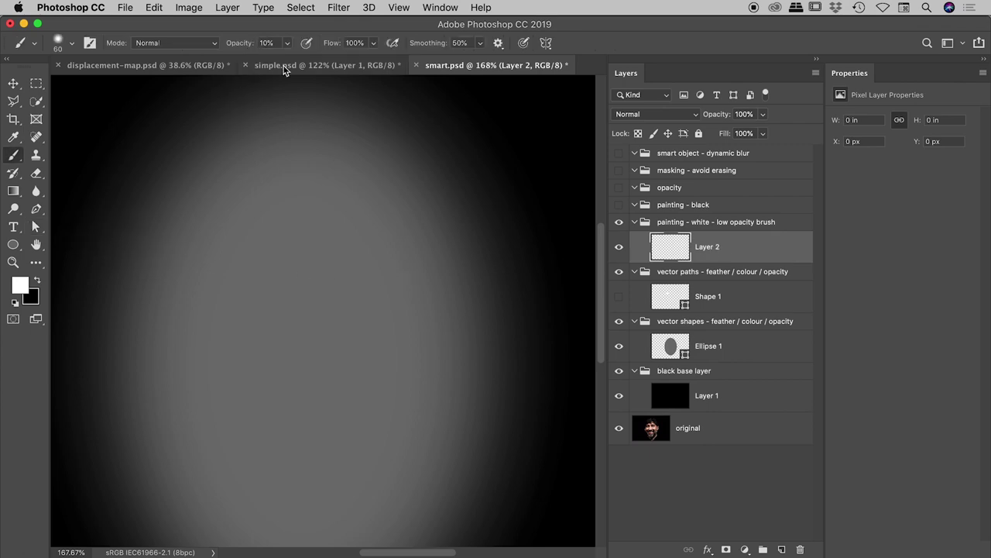
key(bracketright)
key(bracketright)
key(bracketright)
key(shift+bracketleft)
mouse_move(183, 271)
mouse_down()
mouse_move(201, 256)
mouse_move(280, 270)
mouse_move(195, 258)
mouse_move(244, 250)
mouse_move(268, 264)
mouse_move(207, 248)
mouse_move(255, 257)
mouse_move(219, 256)
mouse_move(239, 255)
mouse_up()
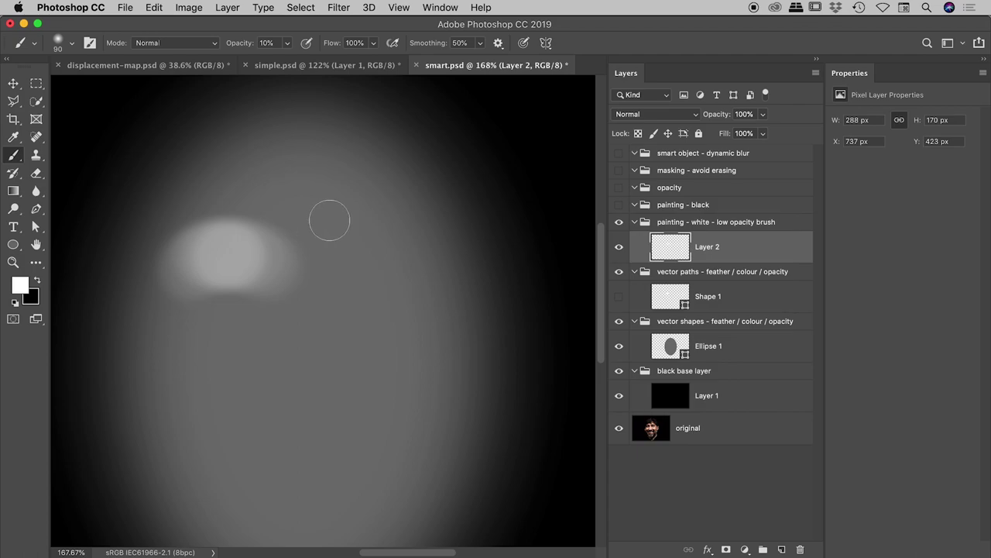
- Paint a smaller white highlight, about 173 by 101 px, over the brow arch on another new layer with a 50 px brush
click(783, 549)
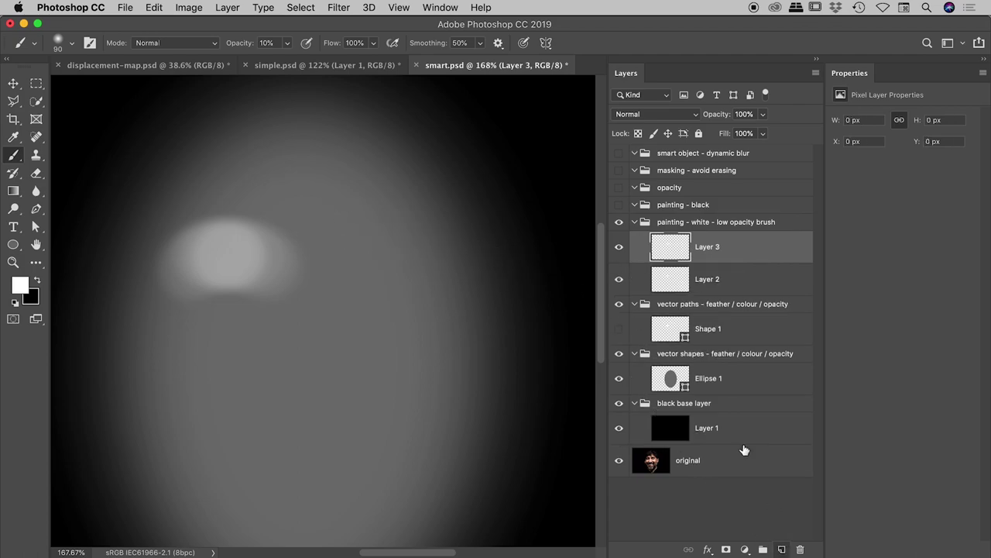
key(bracketleft)
key(bracketleft)
mouse_move(206, 254)
mouse_down()
mouse_move(258, 257)
mouse_move(208, 256)
mouse_move(262, 257)
mouse_move(208, 252)
mouse_move(248, 257)
mouse_move(195, 263)
mouse_move(217, 247)
mouse_up()
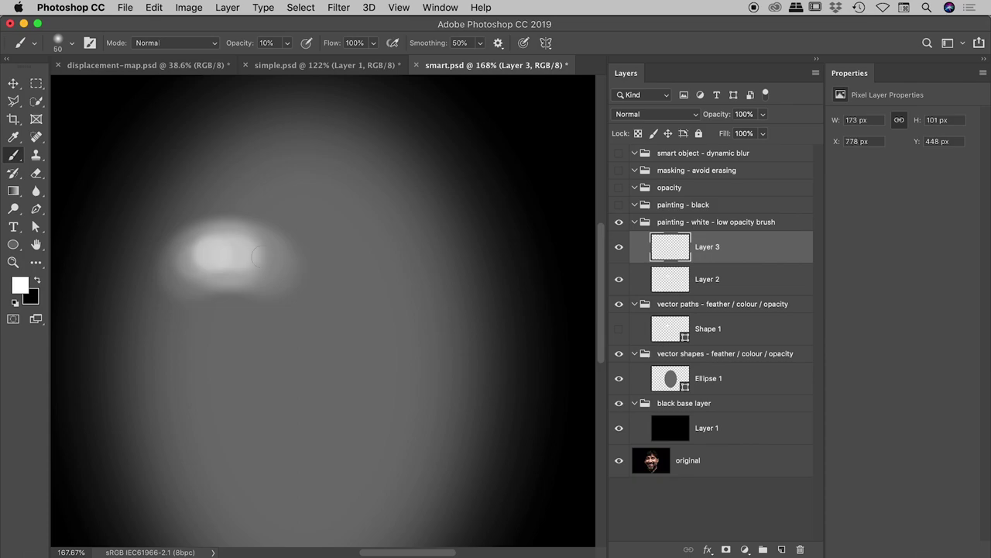
- Compare the brow with and without the Layer 3 highlight, and set that layer's opacity to 52%
click(618, 248)
click(619, 248)
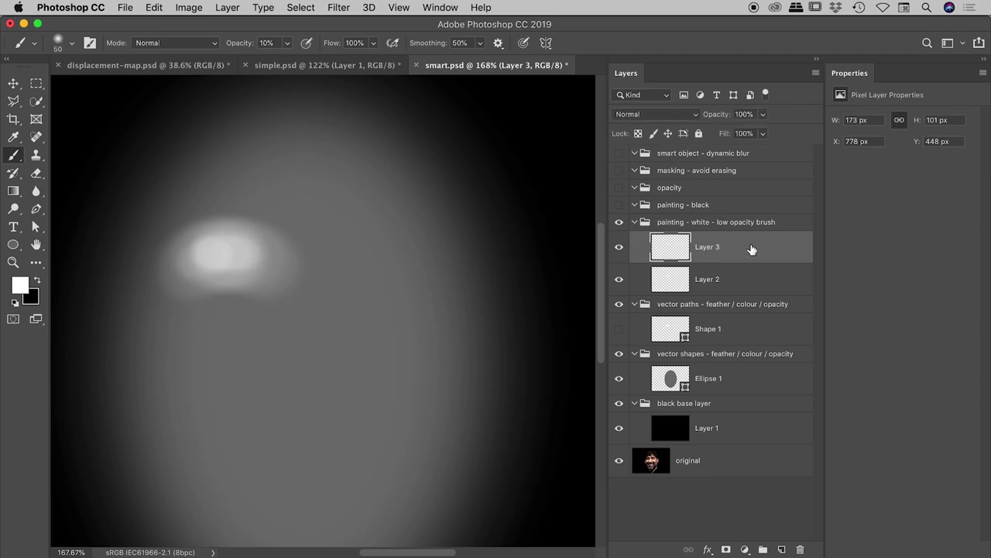
drag(724, 122, 691, 118)
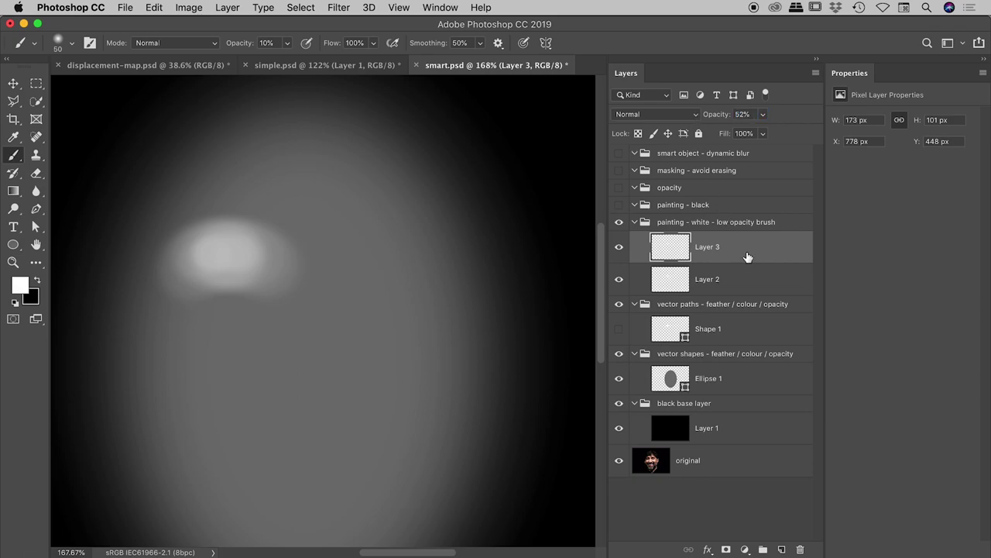
- Show the black painting group and paint a black spot about 94 by 52 px below the highlight on a new layer with a 30 px brush
click(619, 204)
click(713, 206)
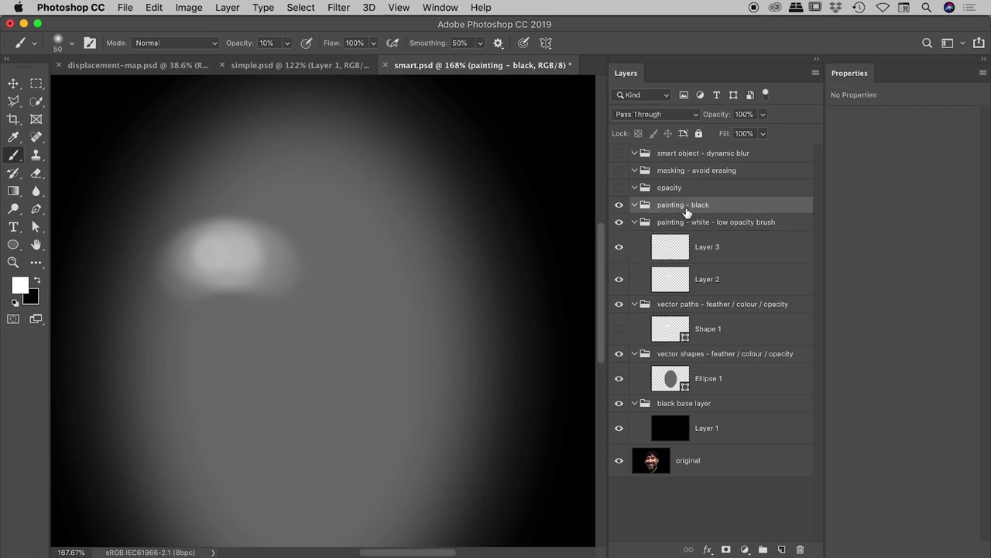
click(782, 549)
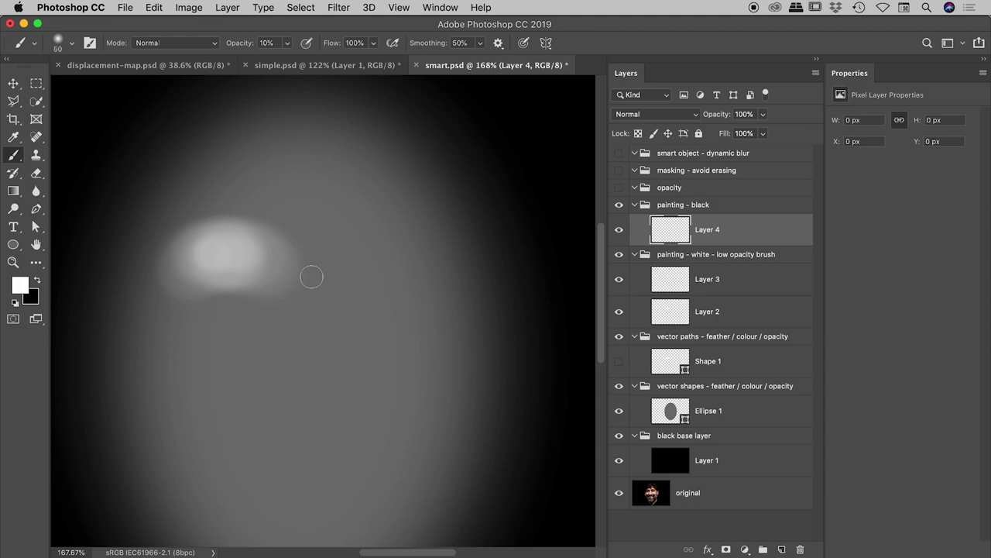
key(x)
mouse_move(206, 276)
mouse_down()
mouse_move(240, 273)
mouse_move(231, 273)
mouse_up()
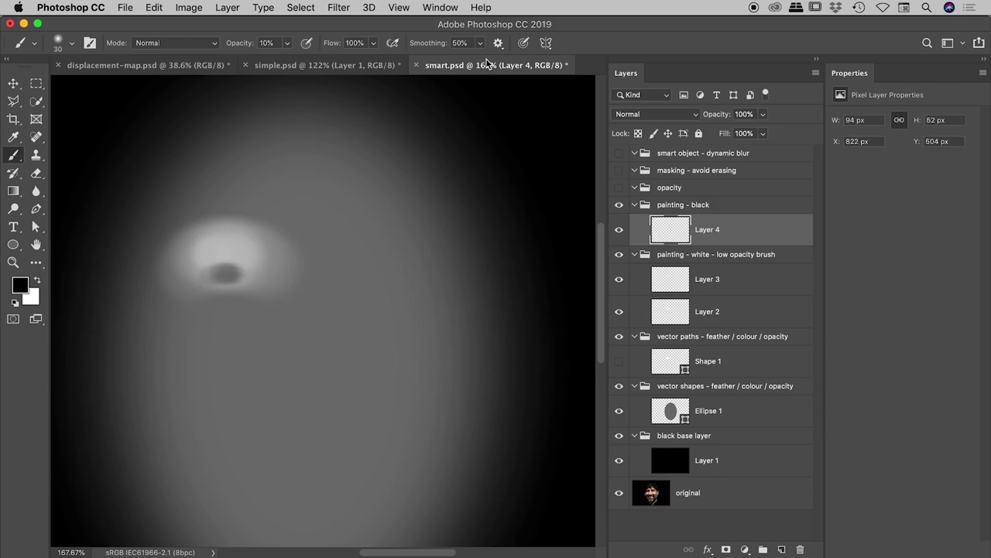
- Examine in displacement-map.psd how the black layer darkens the eye areas by hiding and showing it, and select the white layer
click(127, 65)
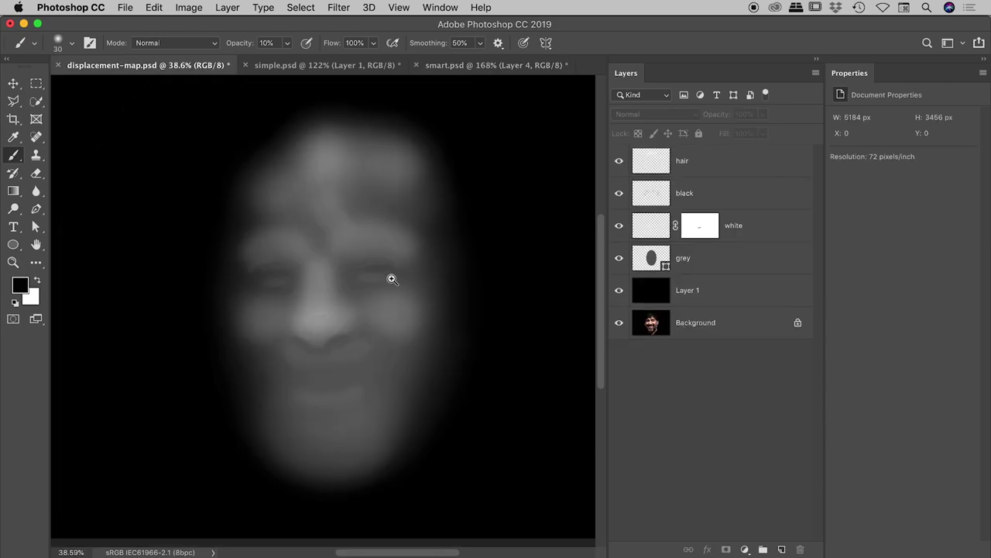
drag(390, 276, 427, 281)
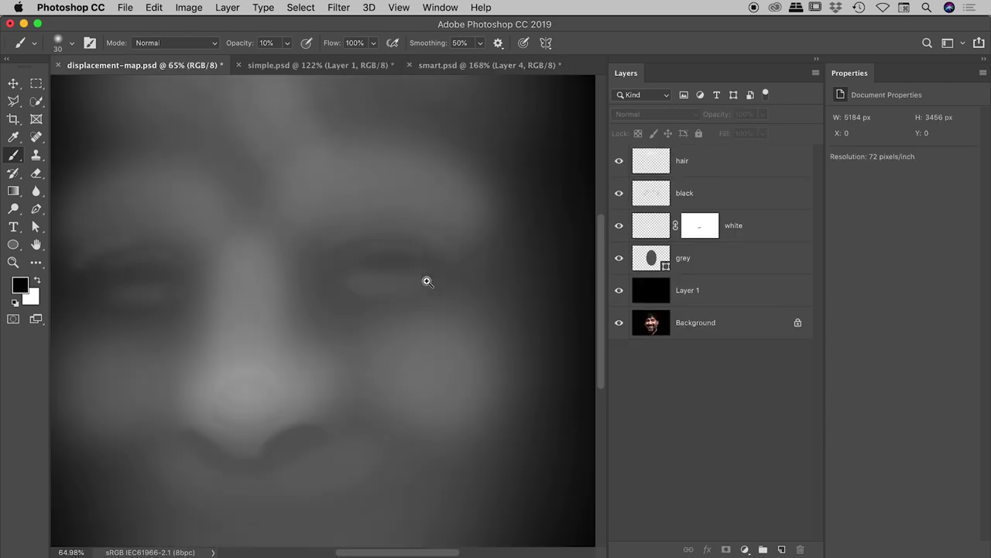
click(620, 197)
click(632, 195)
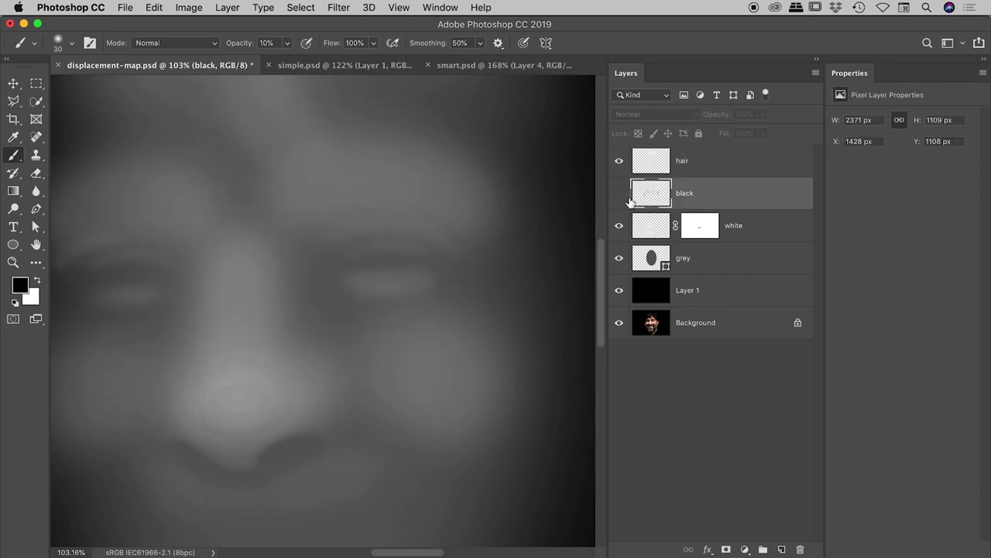
click(620, 195)
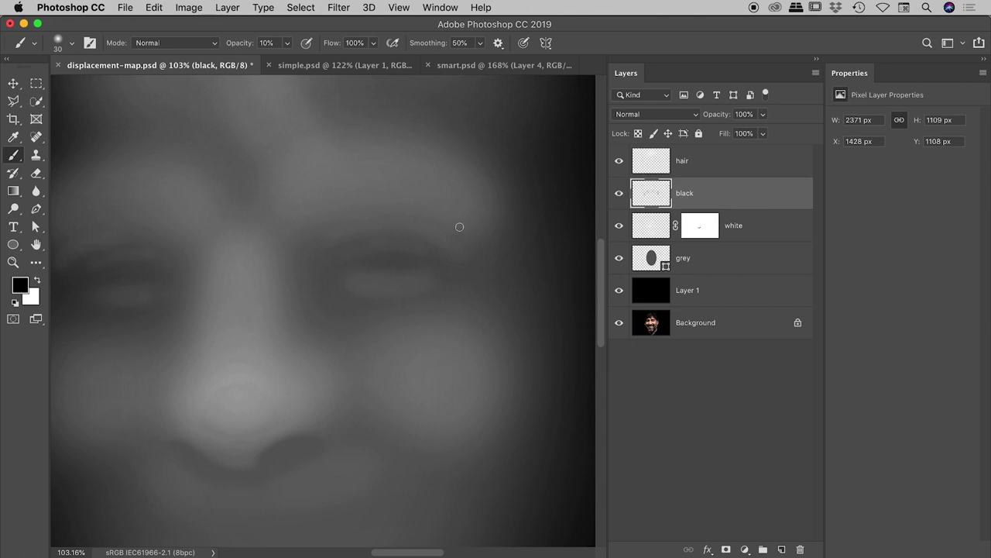
click(784, 231)
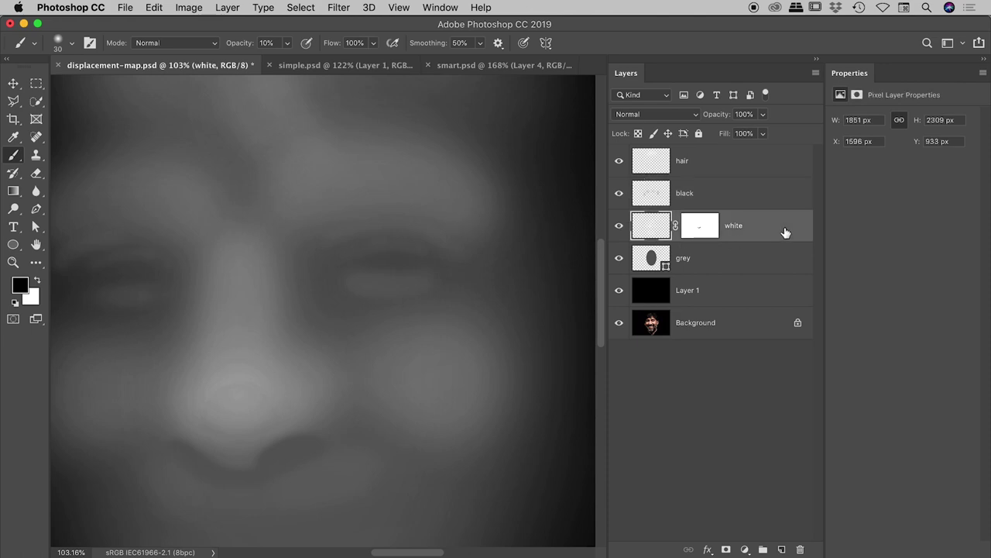
- In smart.psd, show the opacity group and add a new empty layer inside it
click(467, 62)
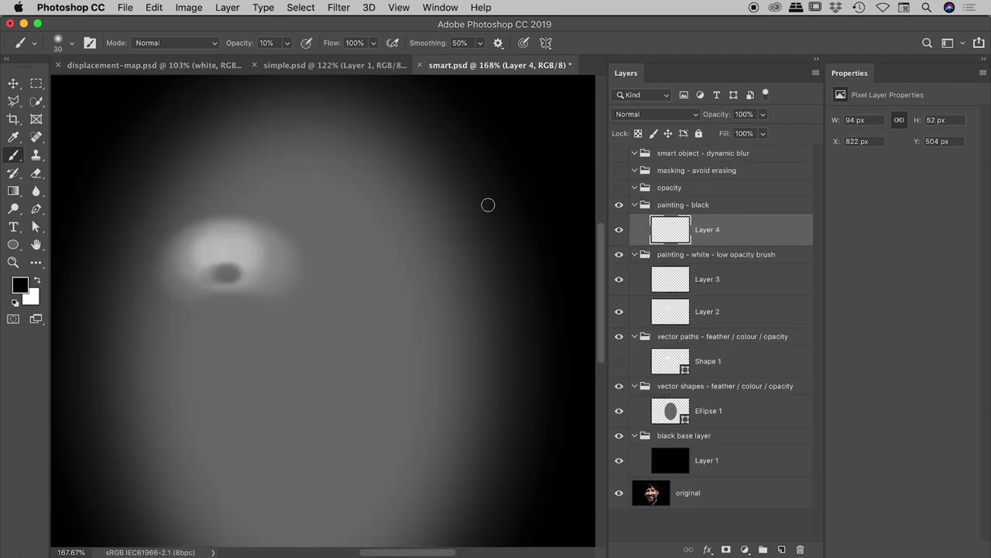
click(619, 187)
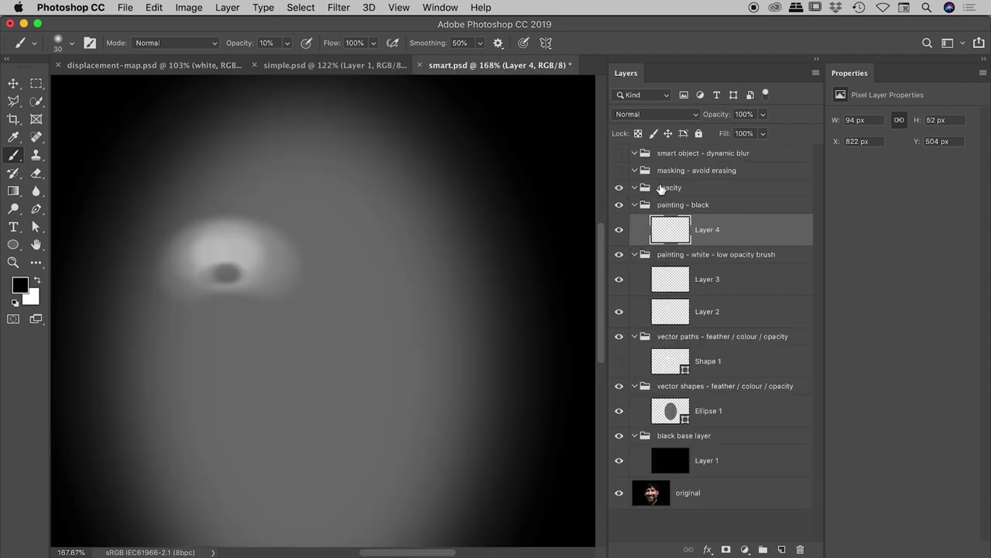
click(722, 190)
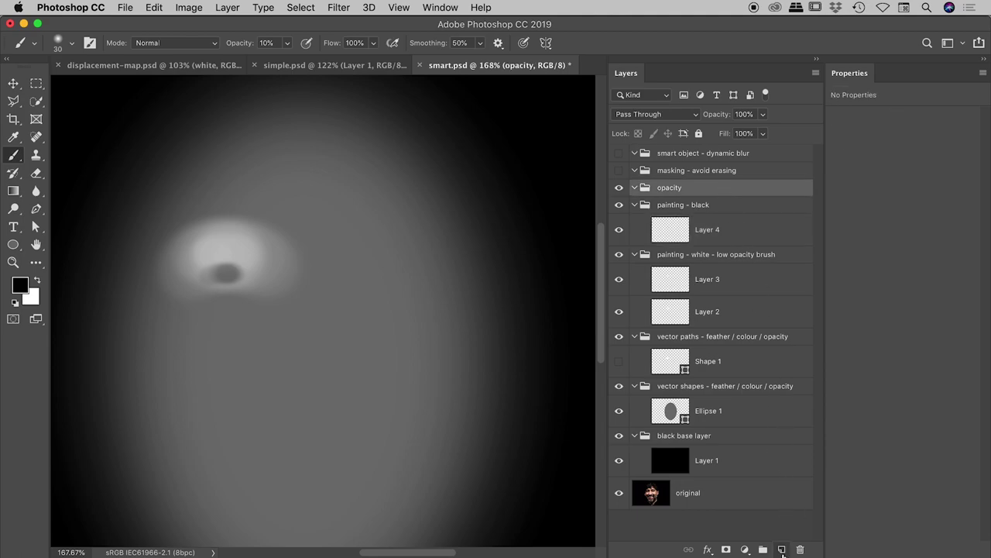
key(super+alt+shift+n)
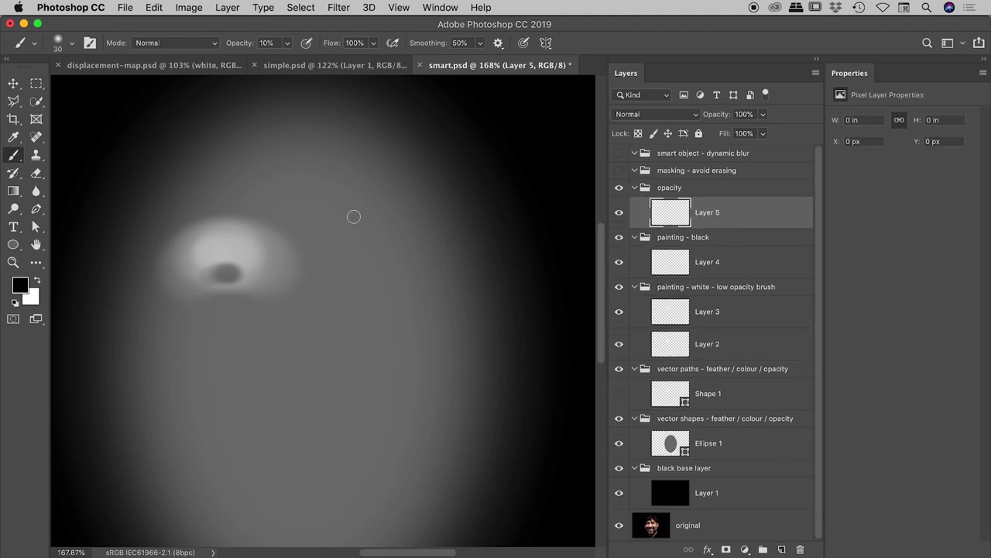
- Paint a white elongated streak about 181 by 368 px beside the brow with a 90 px brush, and set the layer's opacity to 94%
key(x)
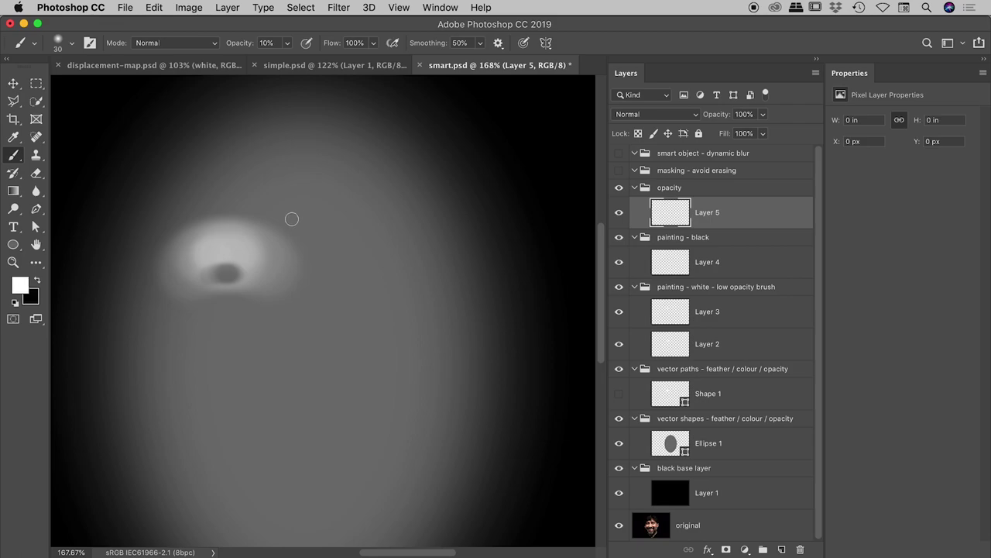
key(bracketright)
key(bracketright)
key(bracketright)
key(bracketright)
key(bracketright)
key(bracketright)
key(bracketright)
drag(361, 225, 383, 389)
mouse_move(370, 254)
mouse_down()
mouse_move(385, 372)
mouse_move(369, 325)
mouse_move(369, 263)
mouse_up()
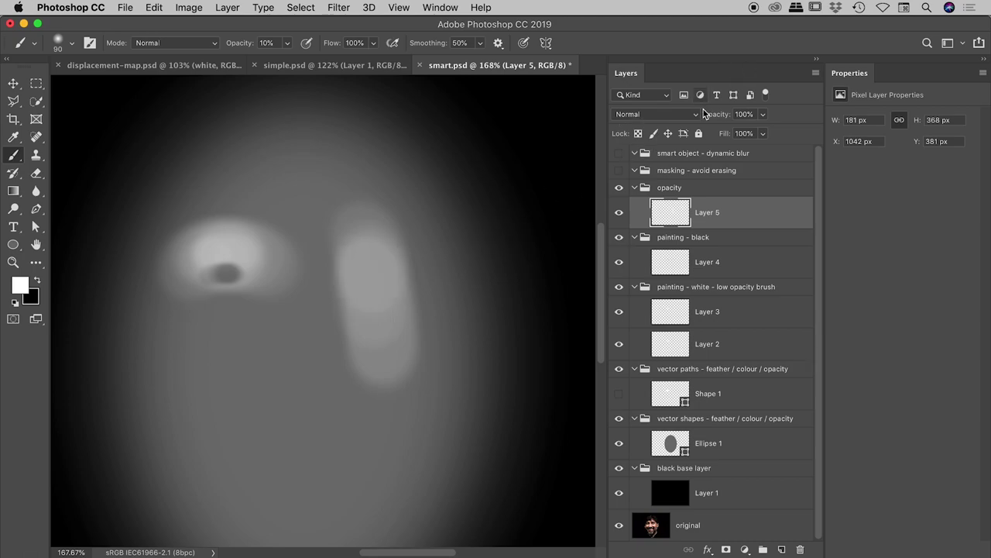
mouse_move(721, 114)
mouse_down()
mouse_move(693, 115)
mouse_move(741, 113)
mouse_move(796, 232)
mouse_up()
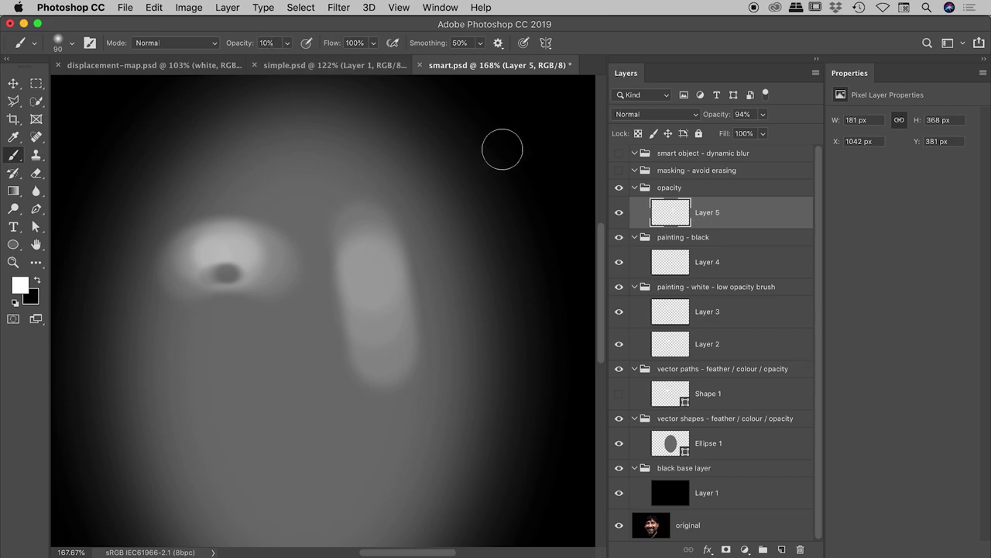
- Show the masking group and paint a white cheek patch about 445 by 479 px on a new layer inside it with a 175 px brush
click(619, 170)
click(724, 172)
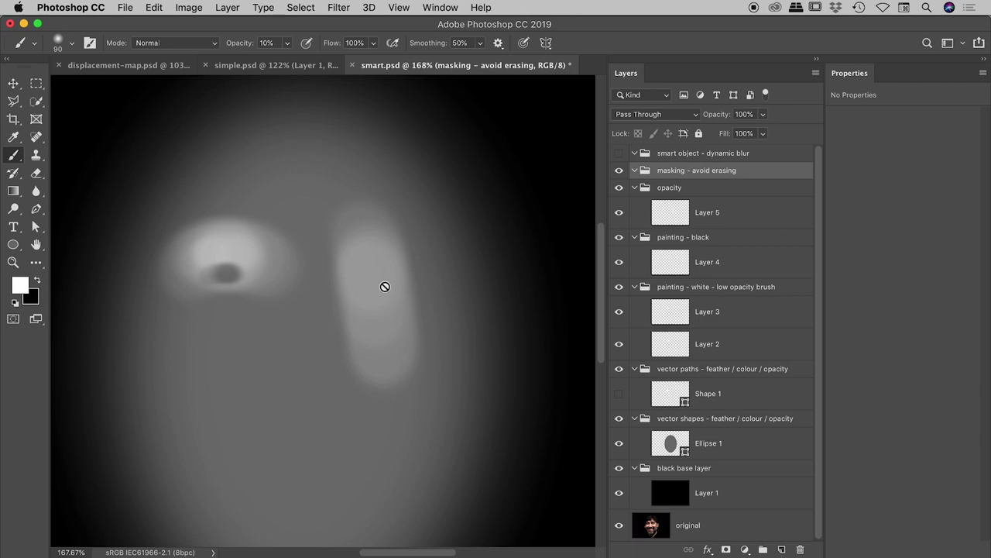
scroll(385, 286, down, 5)
click(781, 549)
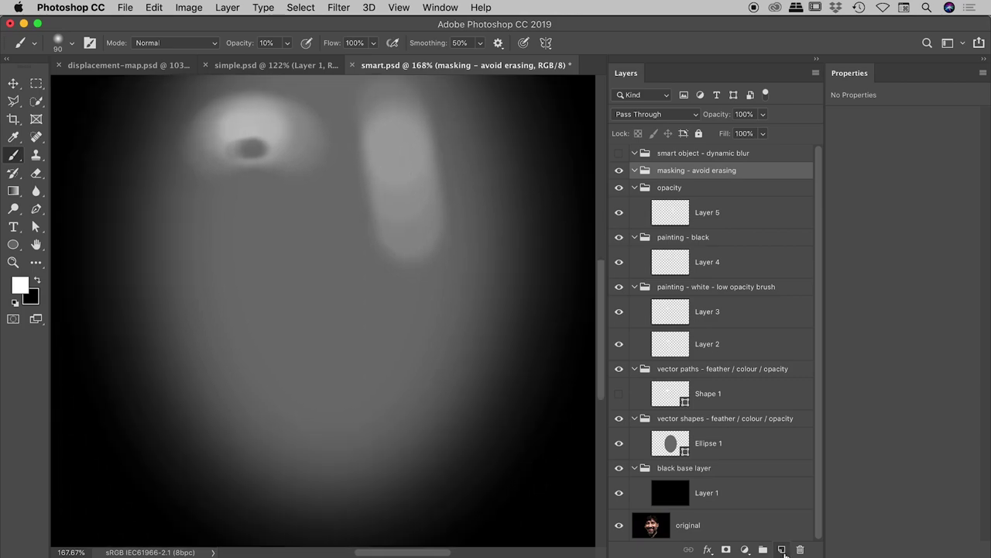
key(bracketright)
key(bracketright)
key(bracketright)
key(bracketright)
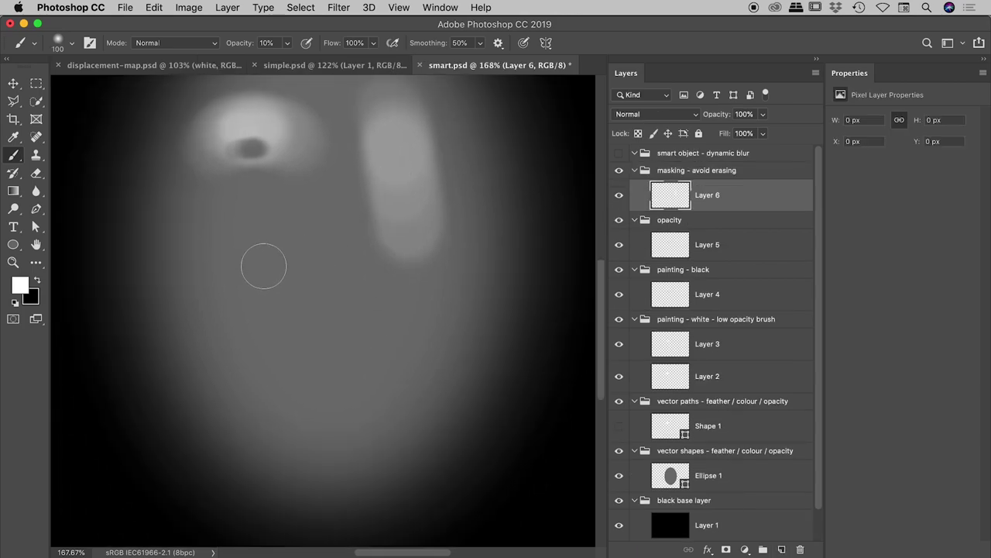
mouse_move(197, 267)
mouse_down()
mouse_move(265, 349)
mouse_move(224, 325)
mouse_move(302, 462)
mouse_move(194, 278)
mouse_move(167, 333)
mouse_move(198, 263)
mouse_move(230, 357)
mouse_move(200, 271)
mouse_move(263, 368)
mouse_up()
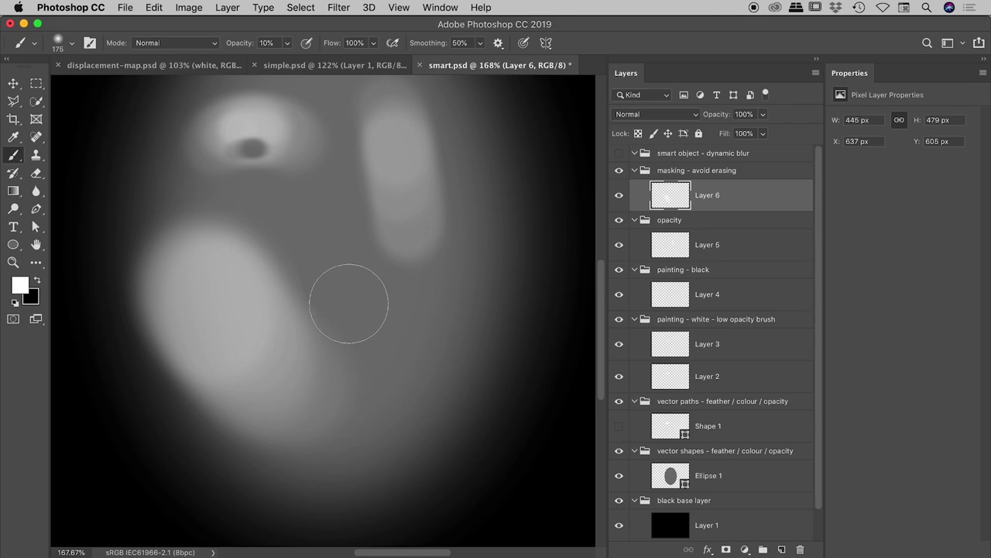
- Try erasing the inner side of the cheek patch using a 90 px Eraser at 100% opacity, and undo the erasing
key(v)
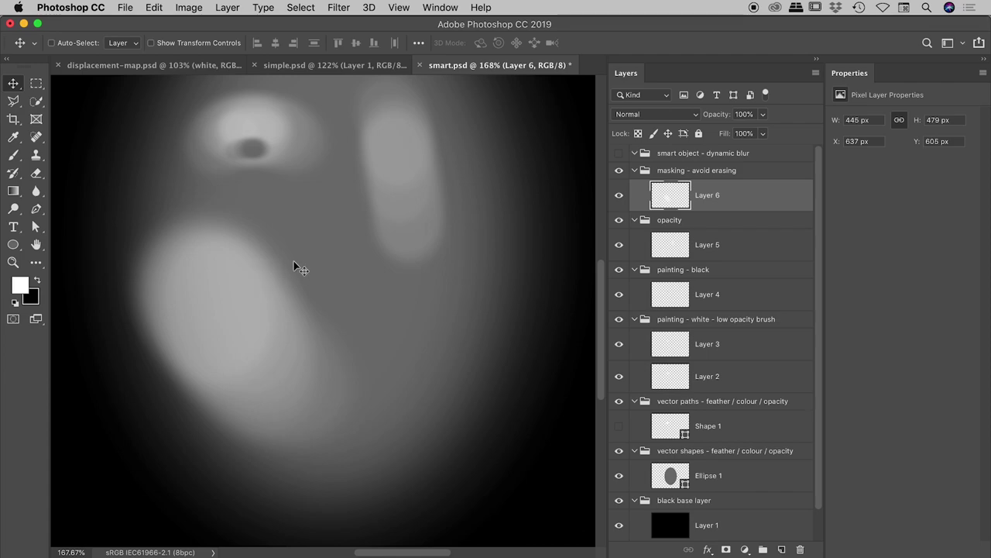
key(e)
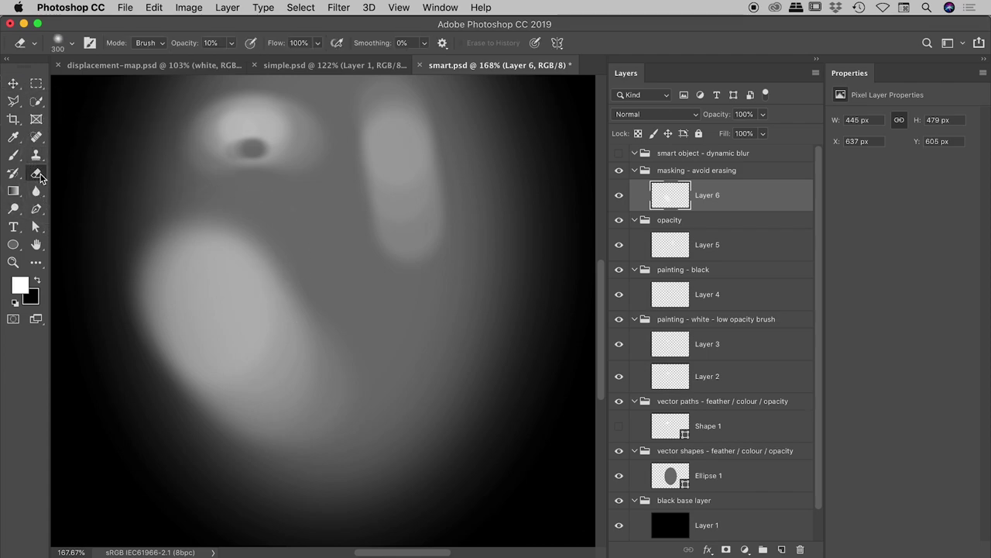
right_click(40, 178)
click(66, 169)
drag(186, 44, 247, 46)
mouse_move(274, 259)
mouse_down()
mouse_move(266, 290)
mouse_move(306, 280)
mouse_move(276, 286)
mouse_move(266, 234)
mouse_move(274, 306)
mouse_move(301, 302)
mouse_up()
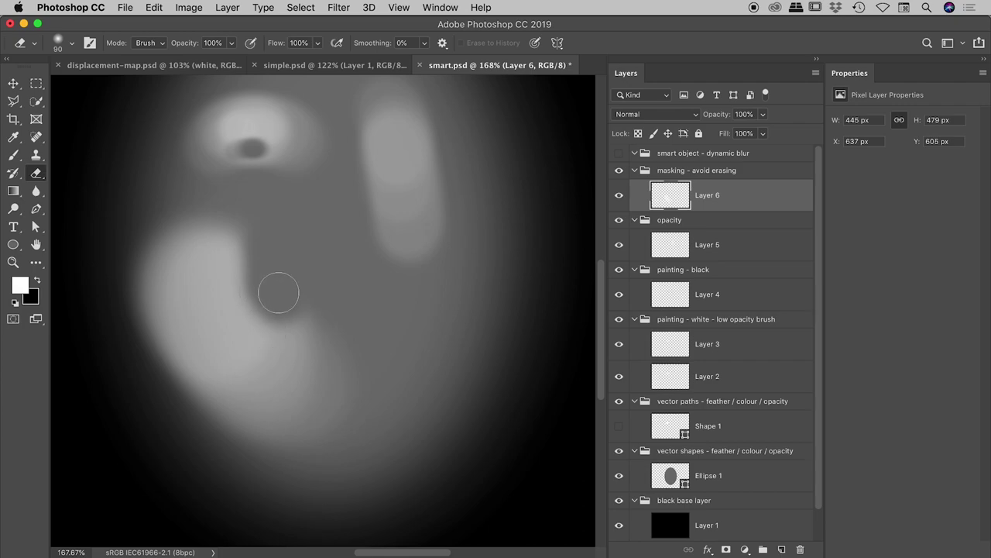
key(super+z)
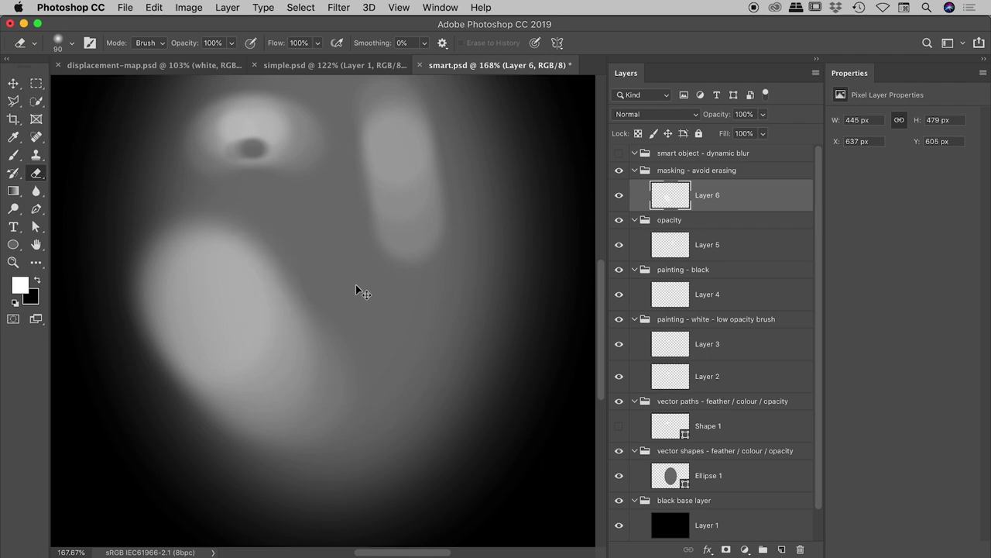
- Add a layer mask to Layer 6 and hide the patch's inner side by painting black with a 175 px brush at 100% opacity
click(725, 550)
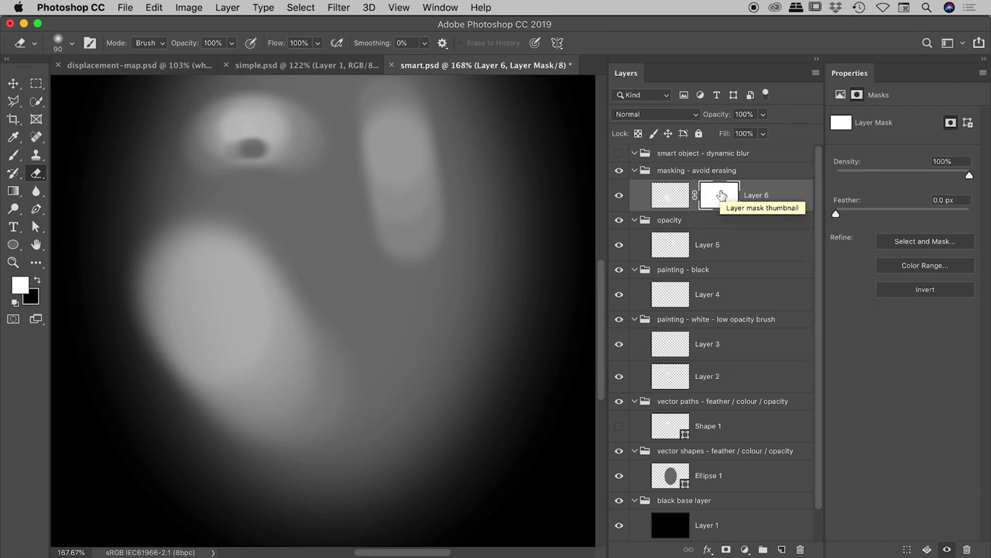
key(x)
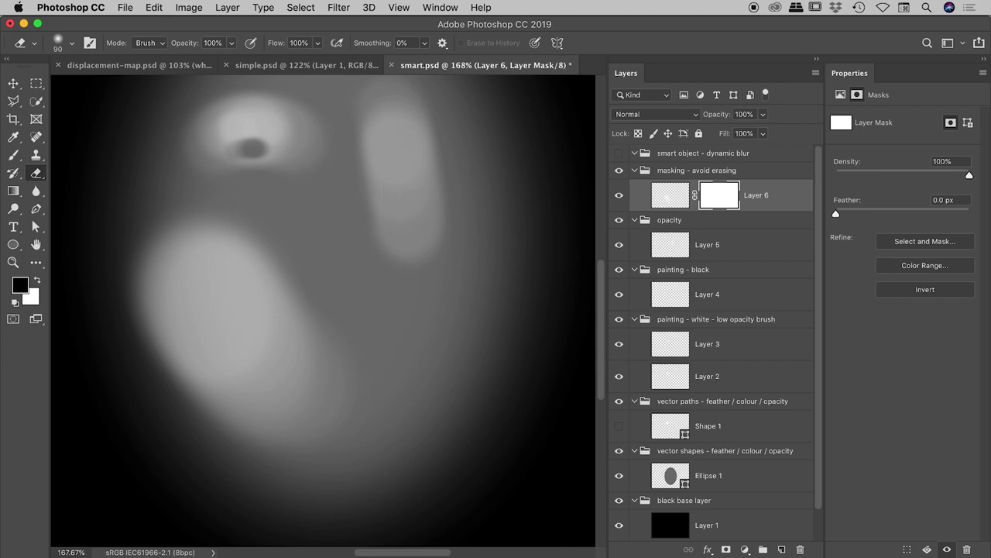
key(b)
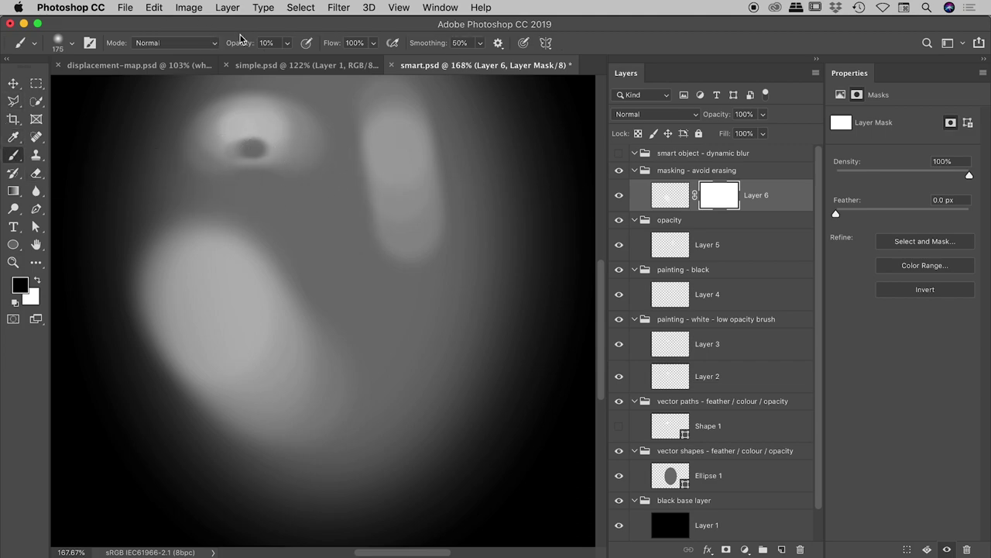
key(0)
mouse_move(289, 250)
mouse_down()
mouse_move(281, 290)
mouse_move(284, 255)
mouse_move(287, 277)
mouse_up()
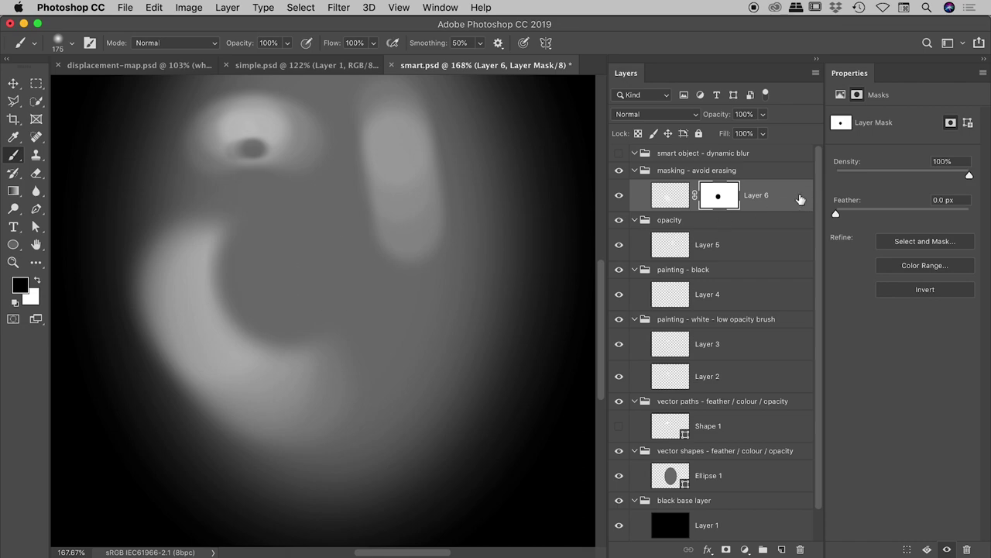
- Compare the cheek patch with its mask disabled and enabled, and inspect the Layer 6 mask on its own
shift+click(722, 197)
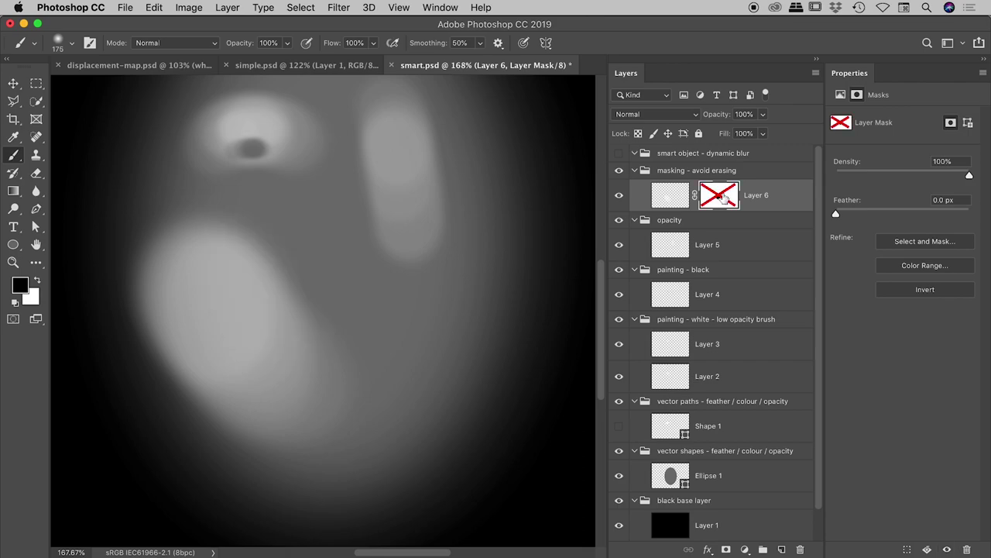
shift+click(722, 196)
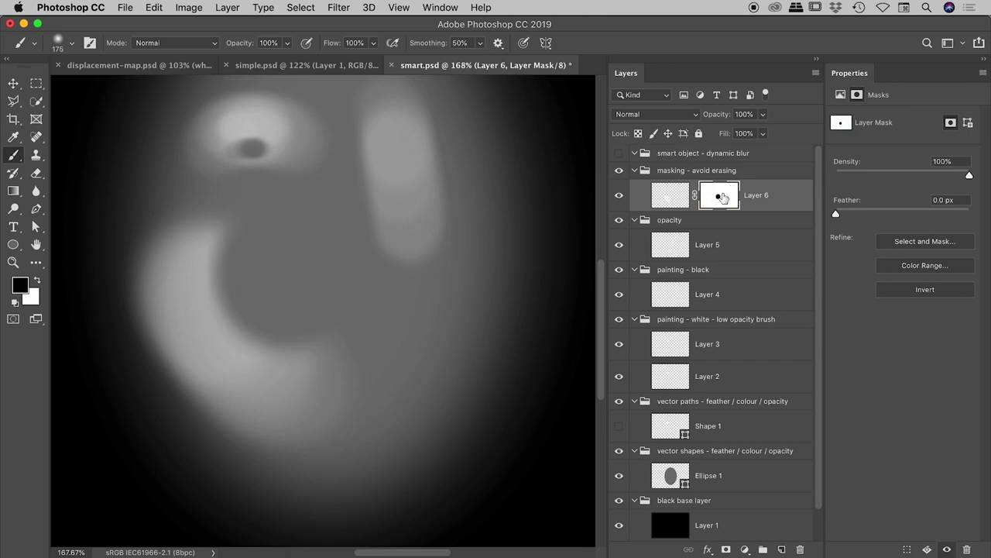
alt+click(722, 197)
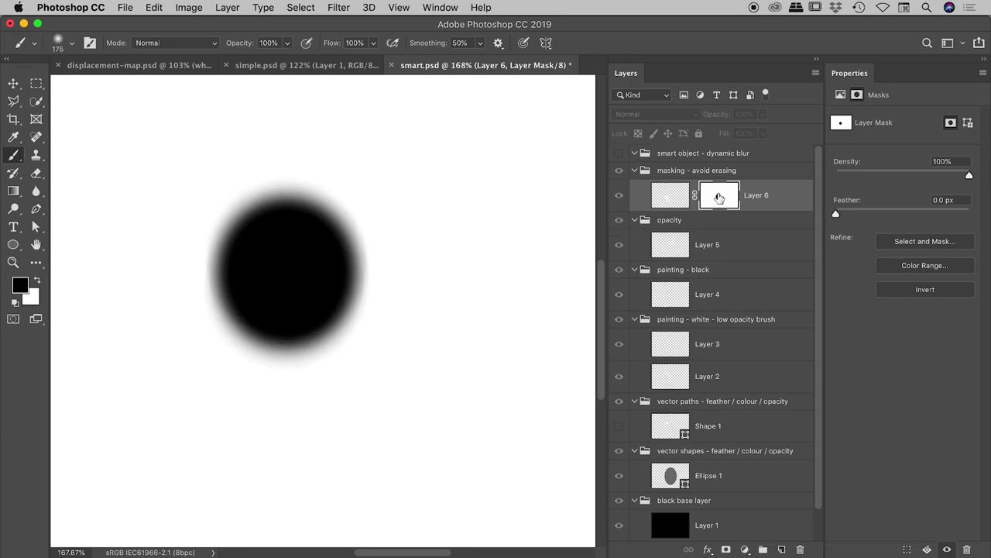
alt+click(719, 198)
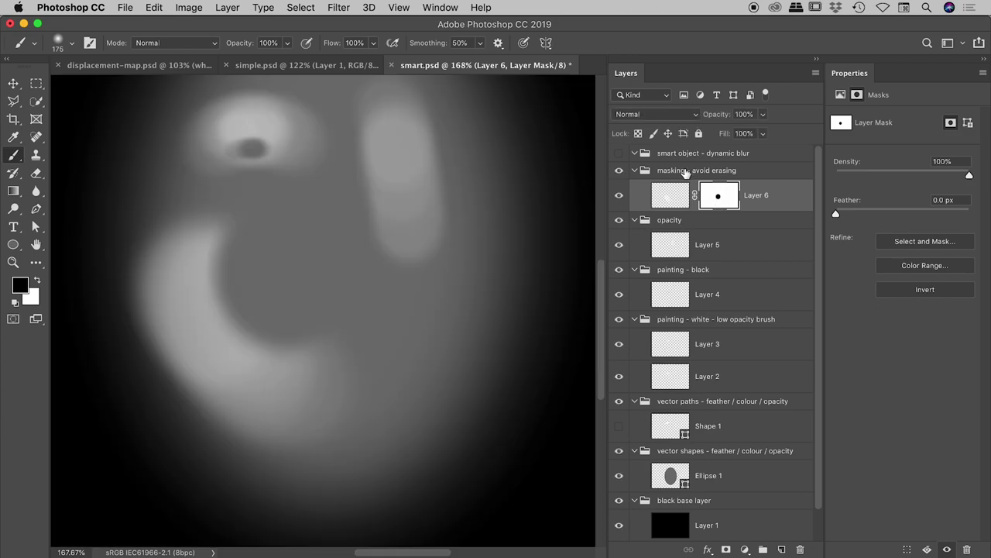
- Show the smart object group and paint a white blob about 502 by 401 px on a new layer with a 175 px brush at 28% opacity
click(727, 154)
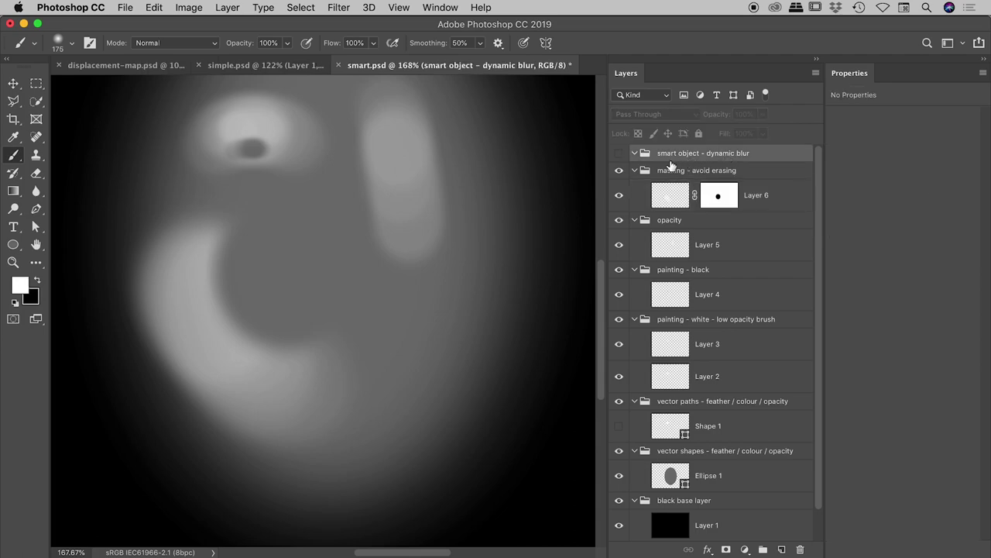
click(622, 156)
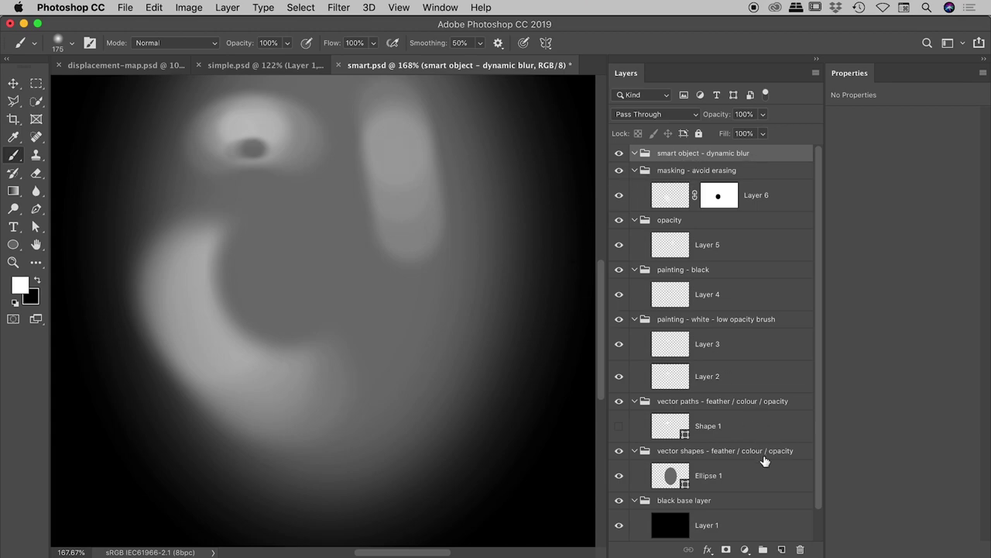
click(783, 550)
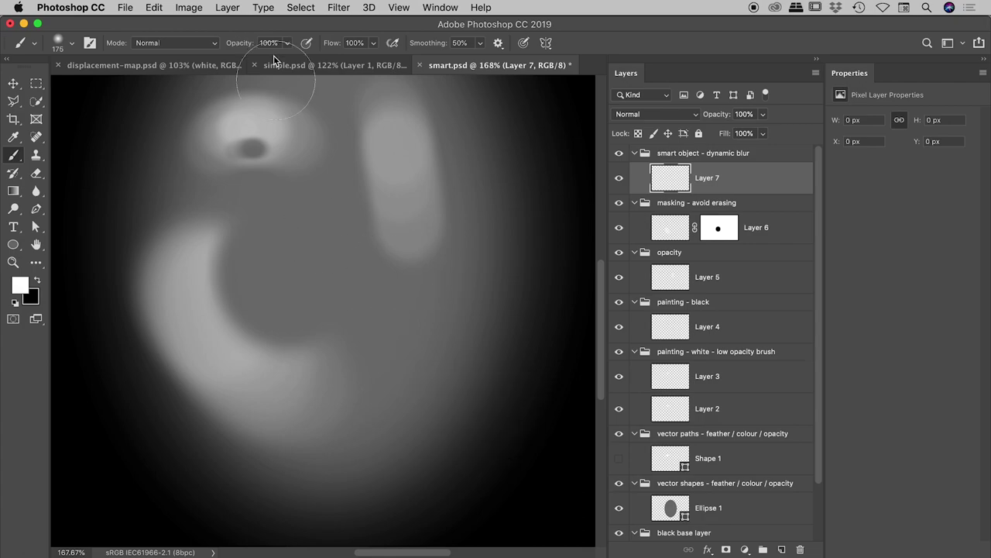
drag(243, 42, 194, 43)
mouse_move(353, 305)
mouse_down()
mouse_move(397, 329)
mouse_move(398, 398)
mouse_move(408, 323)
mouse_move(483, 319)
mouse_move(508, 256)
mouse_up()
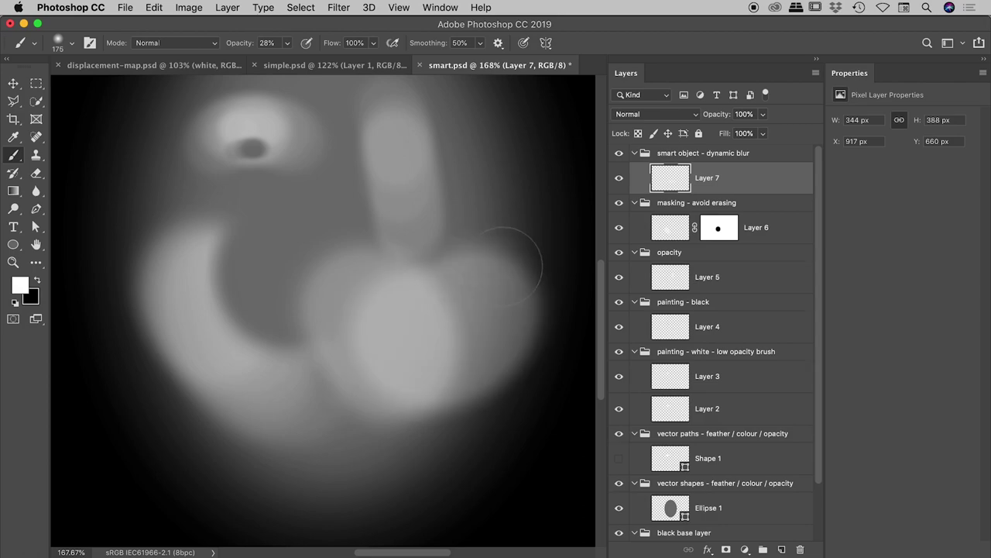
mouse_move(395, 331)
mouse_down()
mouse_move(455, 322)
mouse_move(385, 332)
mouse_move(421, 339)
mouse_up()
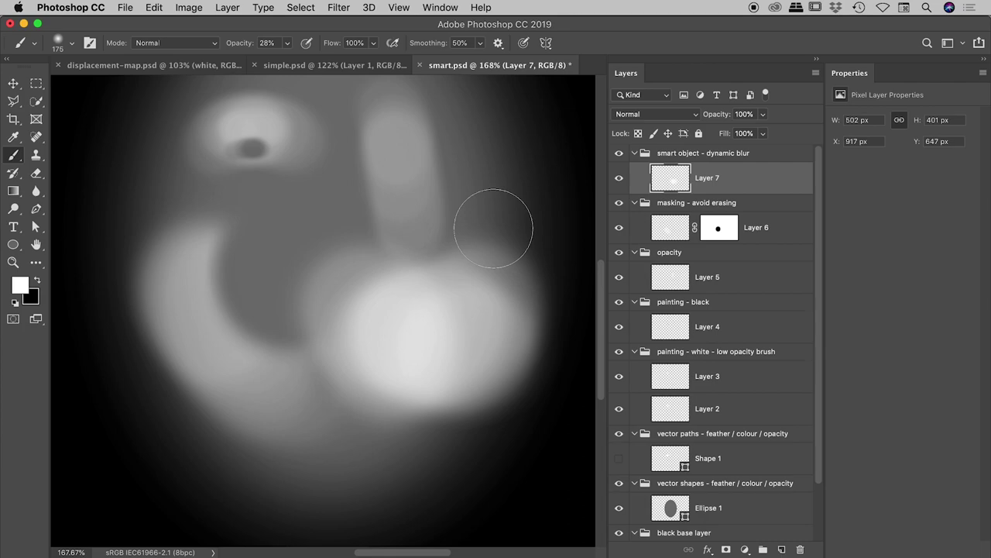
- Convert Layer 7 to a smart object and scale it down to about 342 by 272 px
right_click(738, 176)
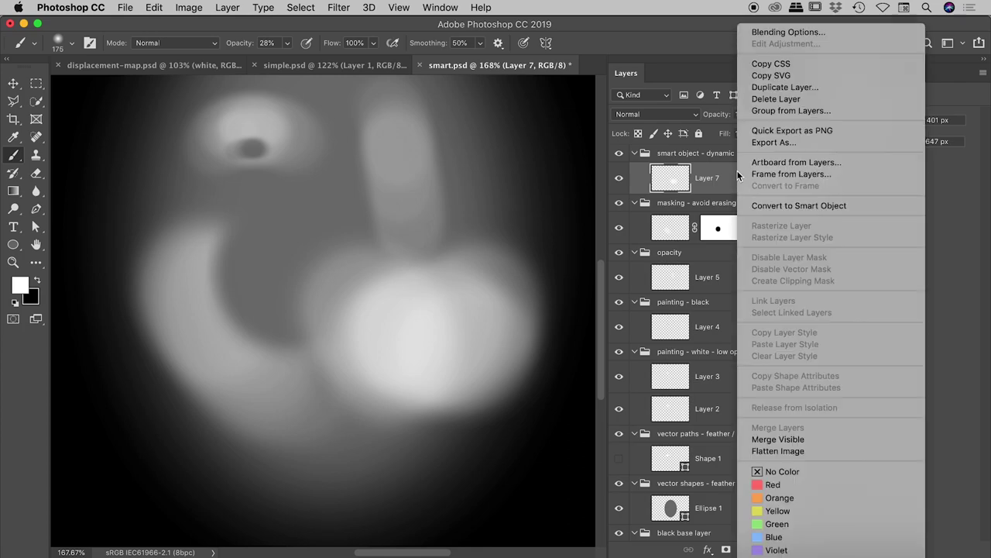
click(799, 206)
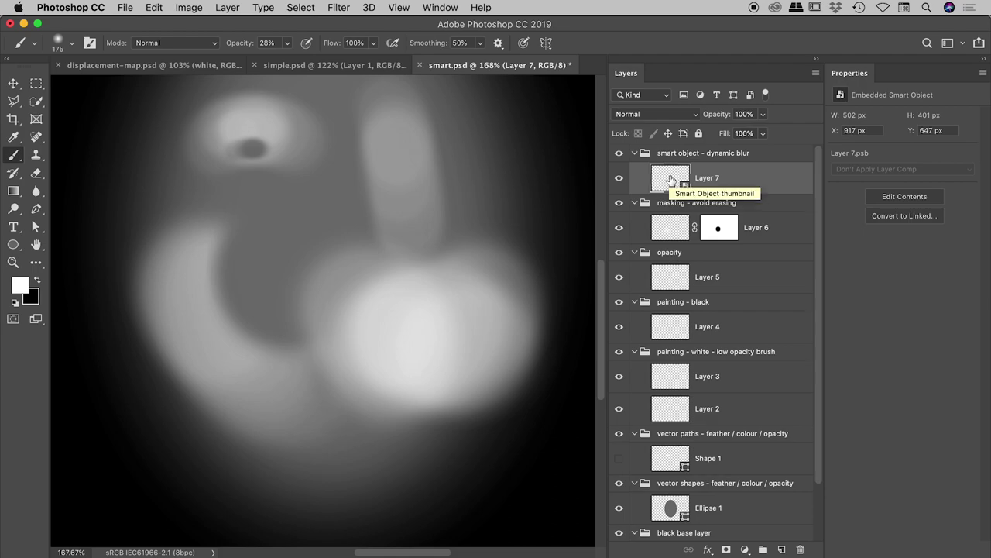
key(super+t)
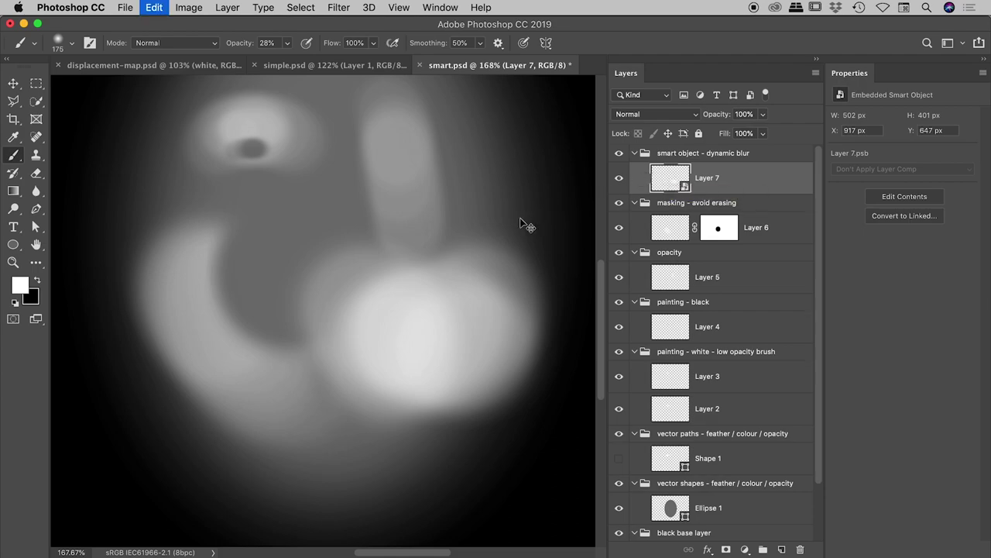
drag(275, 220, 368, 291)
drag(436, 316, 397, 286)
key(Return)
key(b)
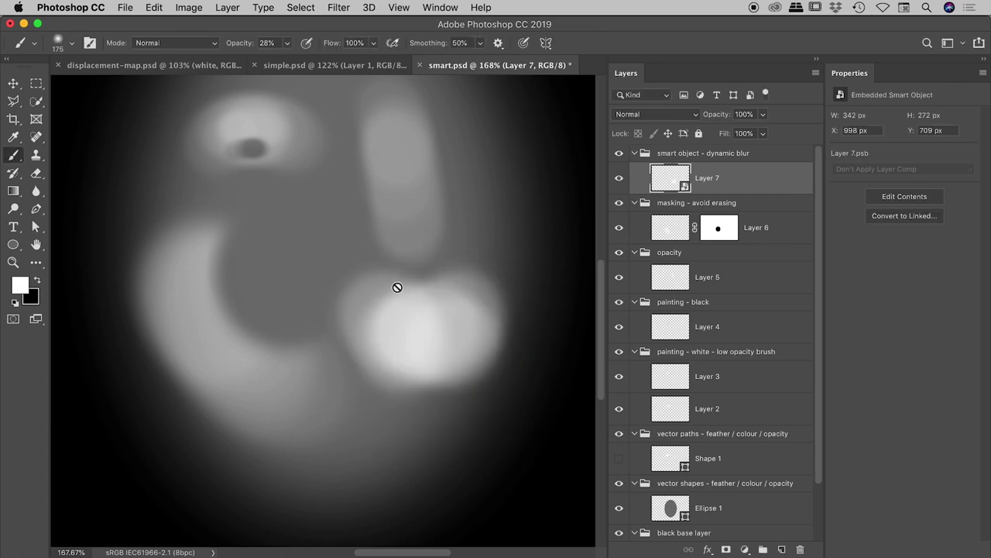
- Apply a Gaussian Blur smart filter with a 16.2 px radius to Layer 7
click(339, 8)
mouse_move(364, 172)
click(584, 222)
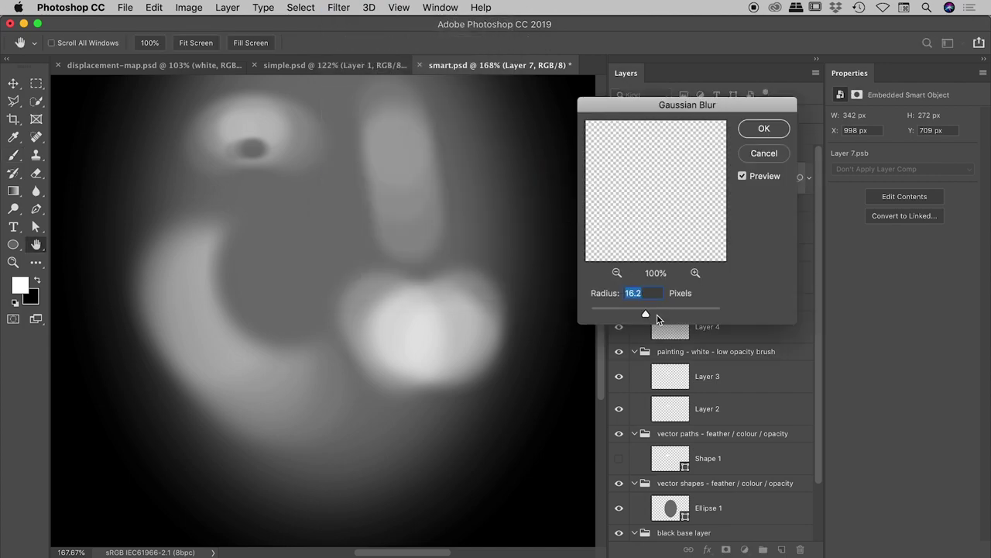
click(766, 130)
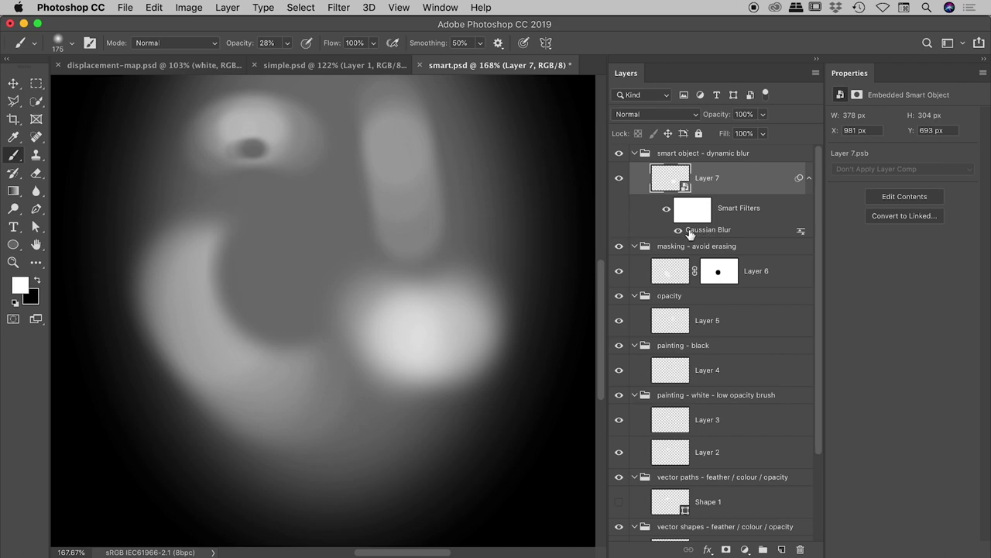
- Compare Layer 7 with and without the blur, and review the Gaussian Blur smart filter's settings without changing them
key(super+z)
key(shift+super+z)
double_click(709, 231)
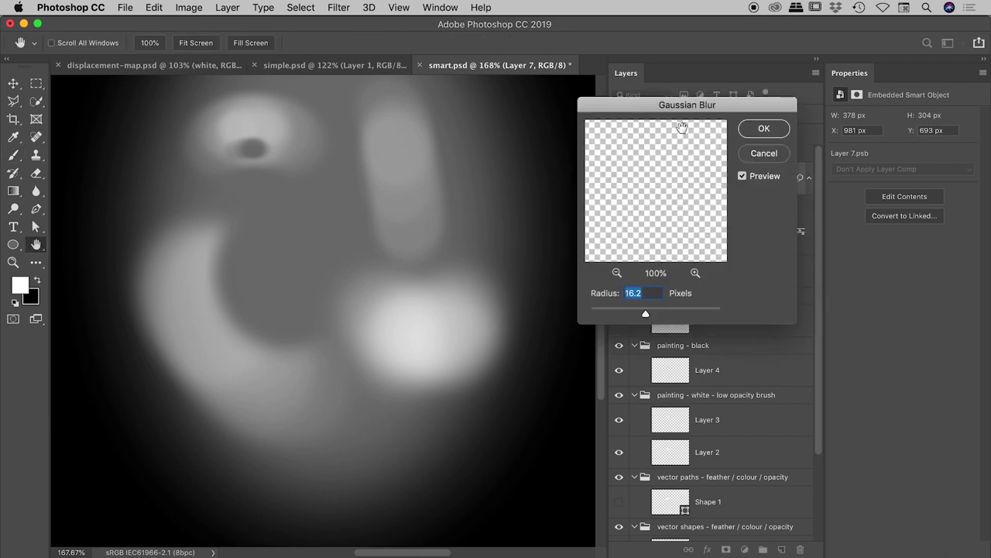
drag(681, 105, 437, 124)
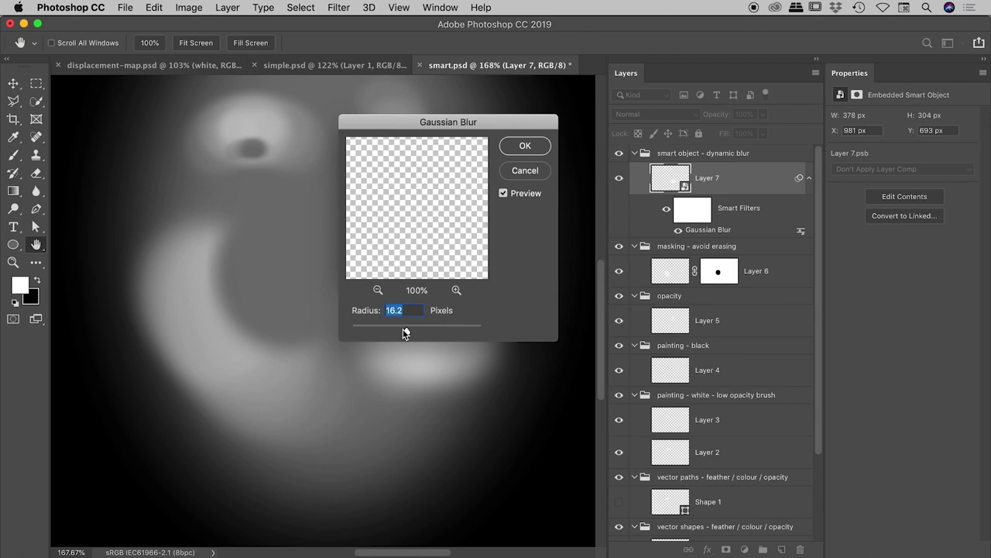
click(525, 172)
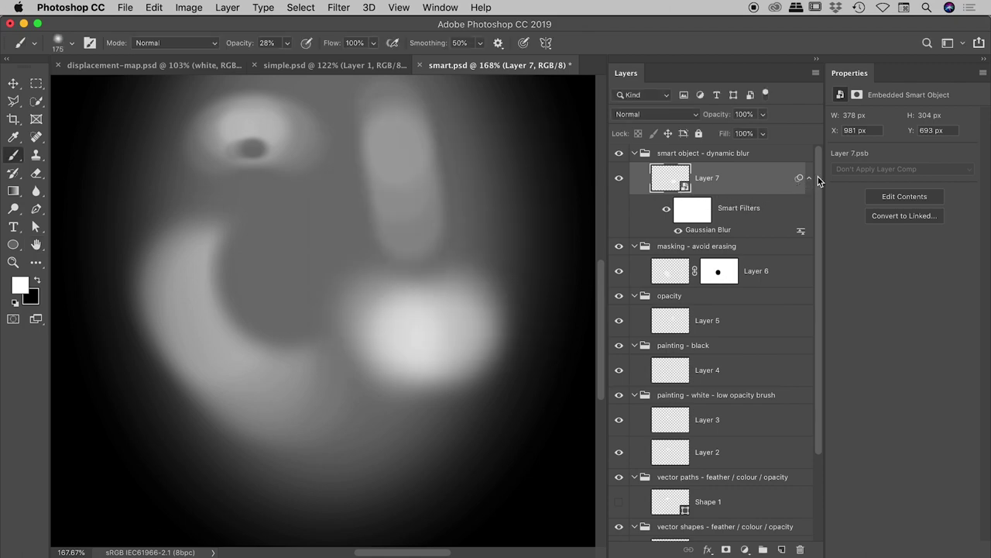
drag(818, 178, 822, 155)
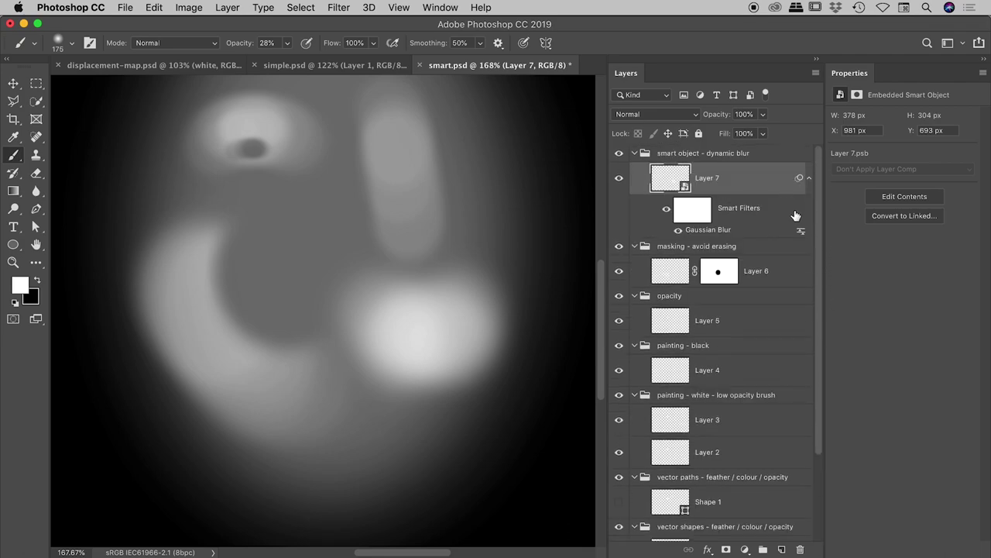